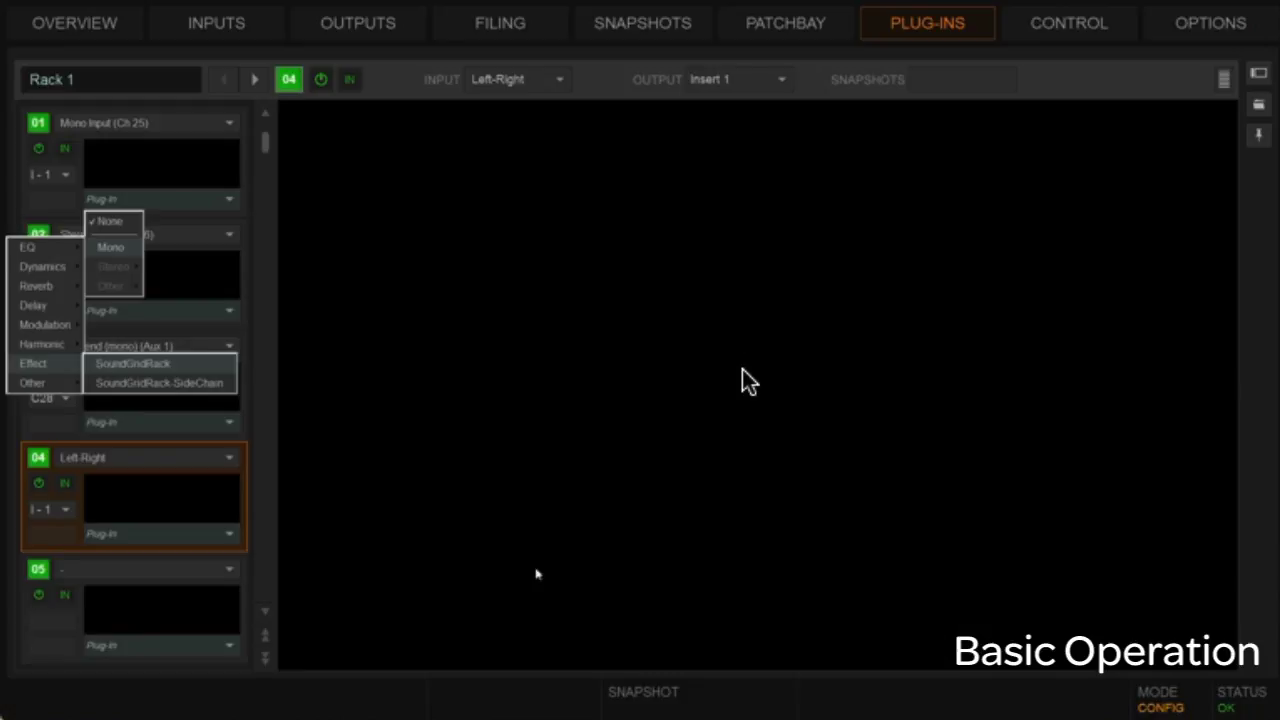
- Insert the mono SoundGridRack effect in slot 01 and the stereo SoundGridRack effect in slot 02
key("Return")
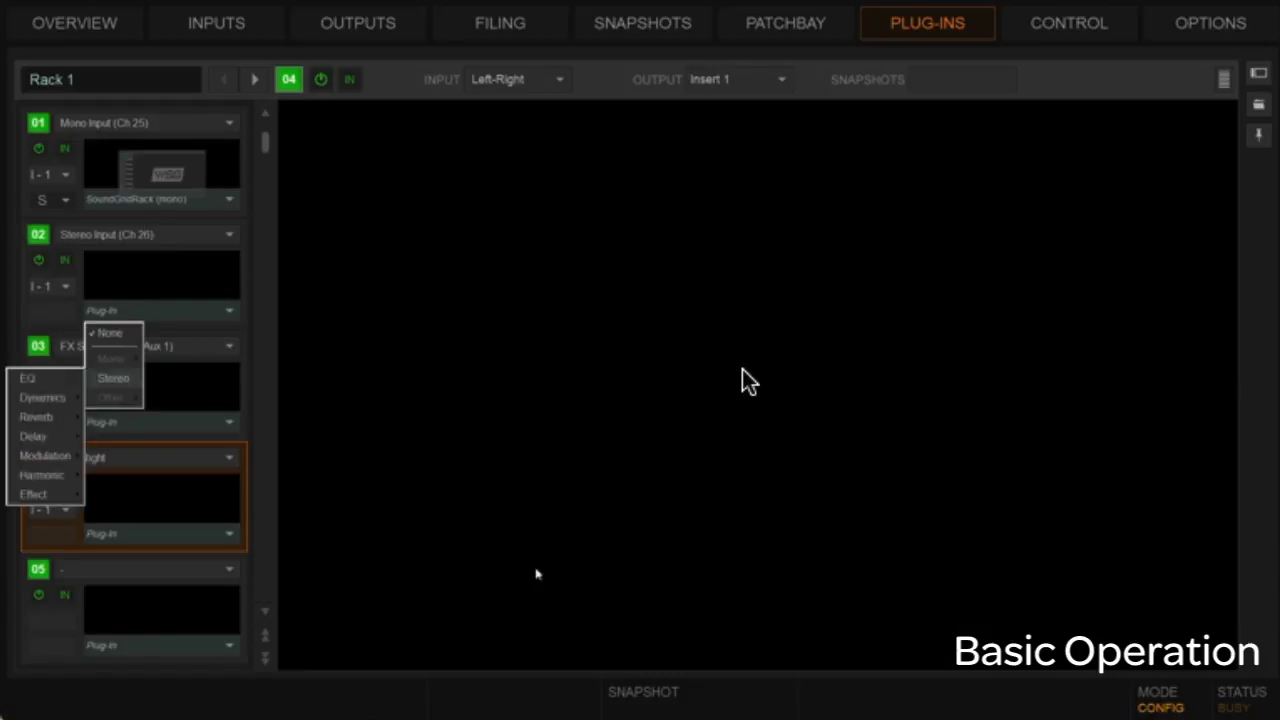
key("Right")
key("Right")
key("Down")
key("Return")
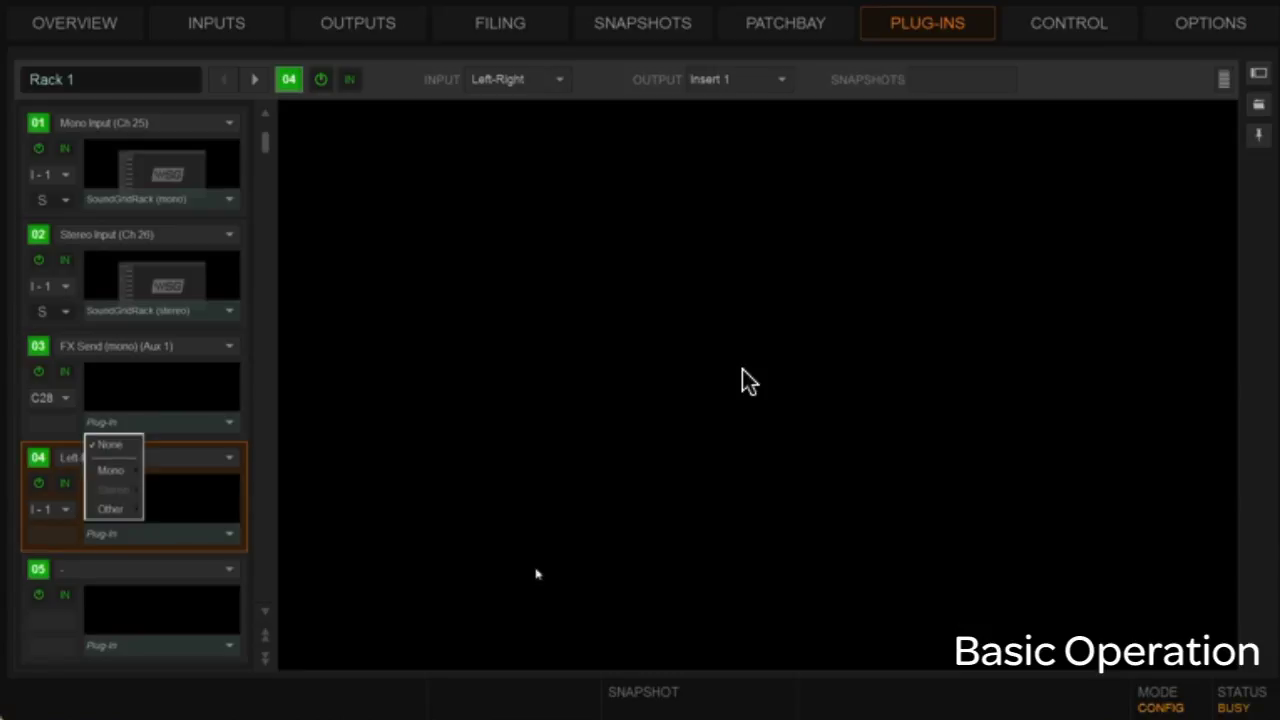
- Insert the SoundGridRack (1 in, 2 out) effect in slot 03 on the mono FX Send
key("Right")
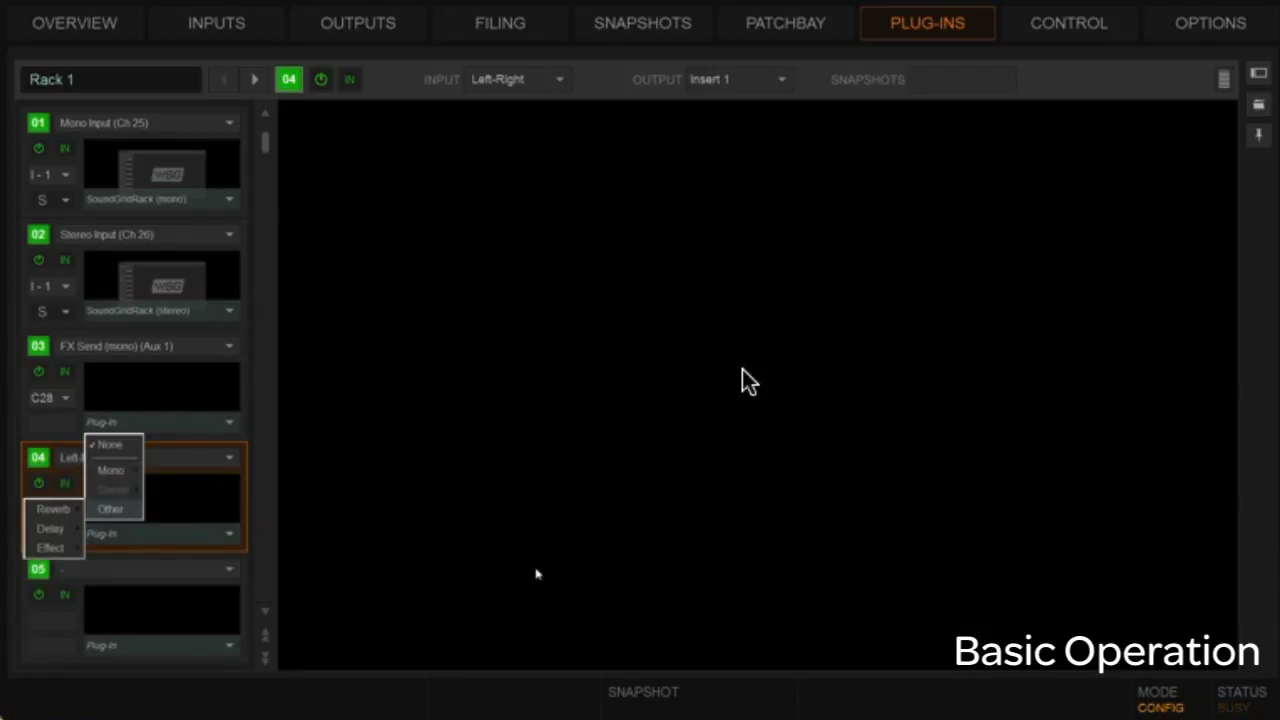
key("Right")
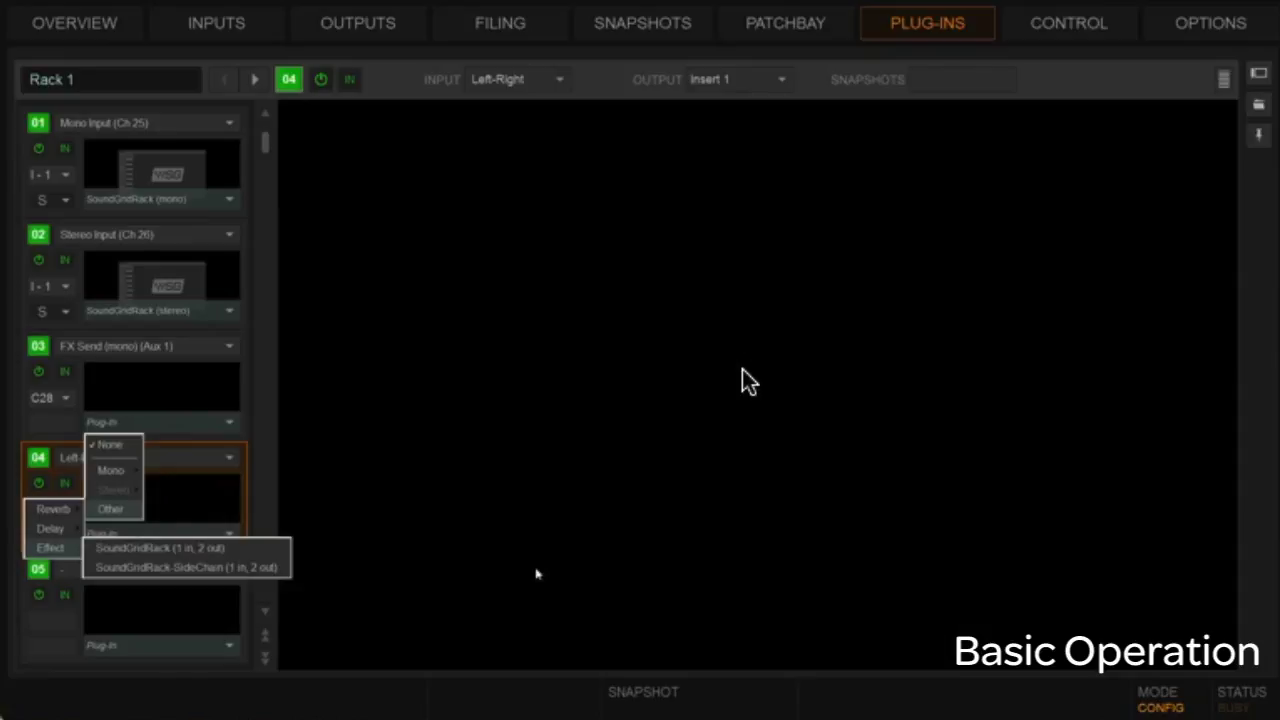
key("Down")
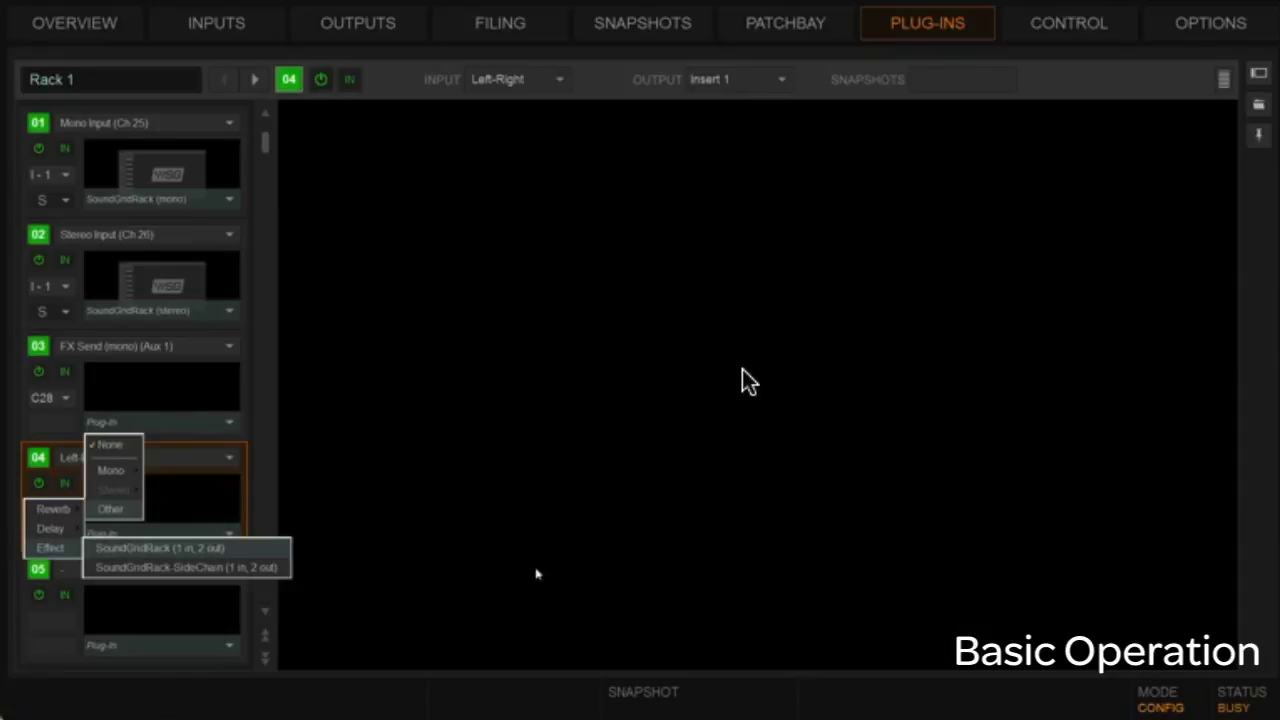
key("Return")
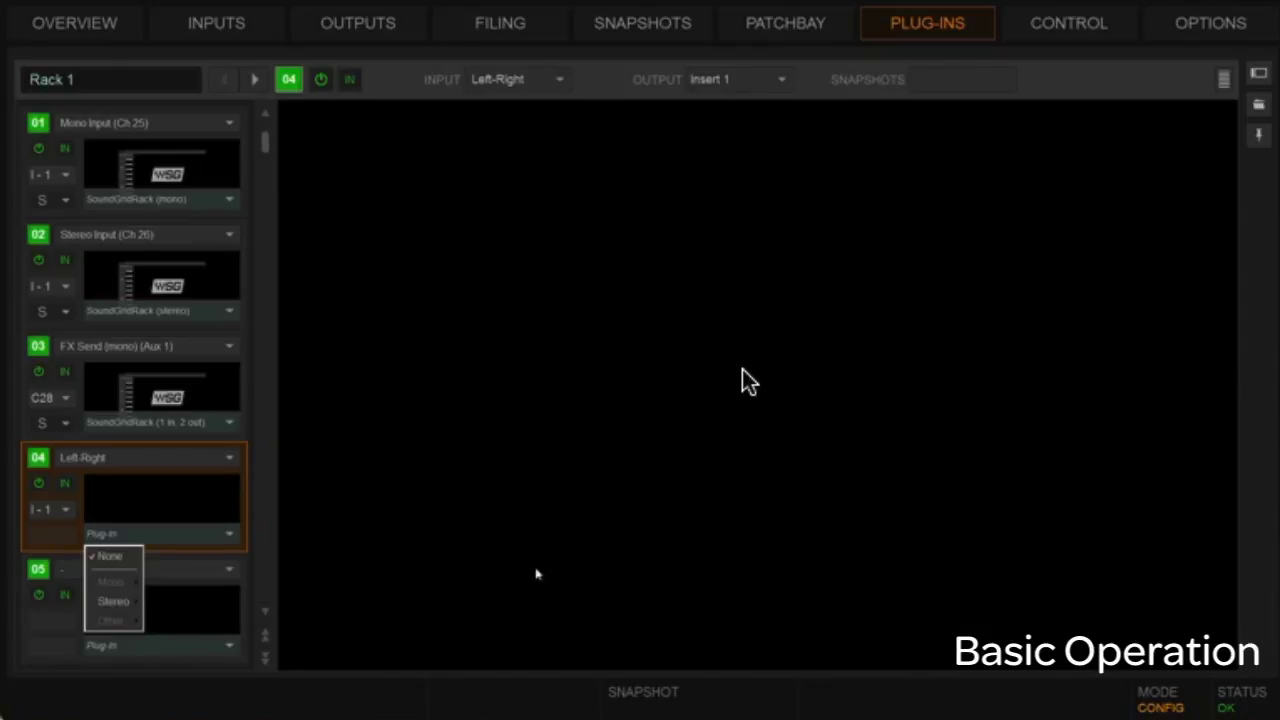
- Insert the stereo SoundGridRack-SideChain effect in slot 04 on the Left-Right bus
key("Down")
key("Right")
key("Down")
key("Down")
key("Down")
key("Down")
key("Down")
key("Down")
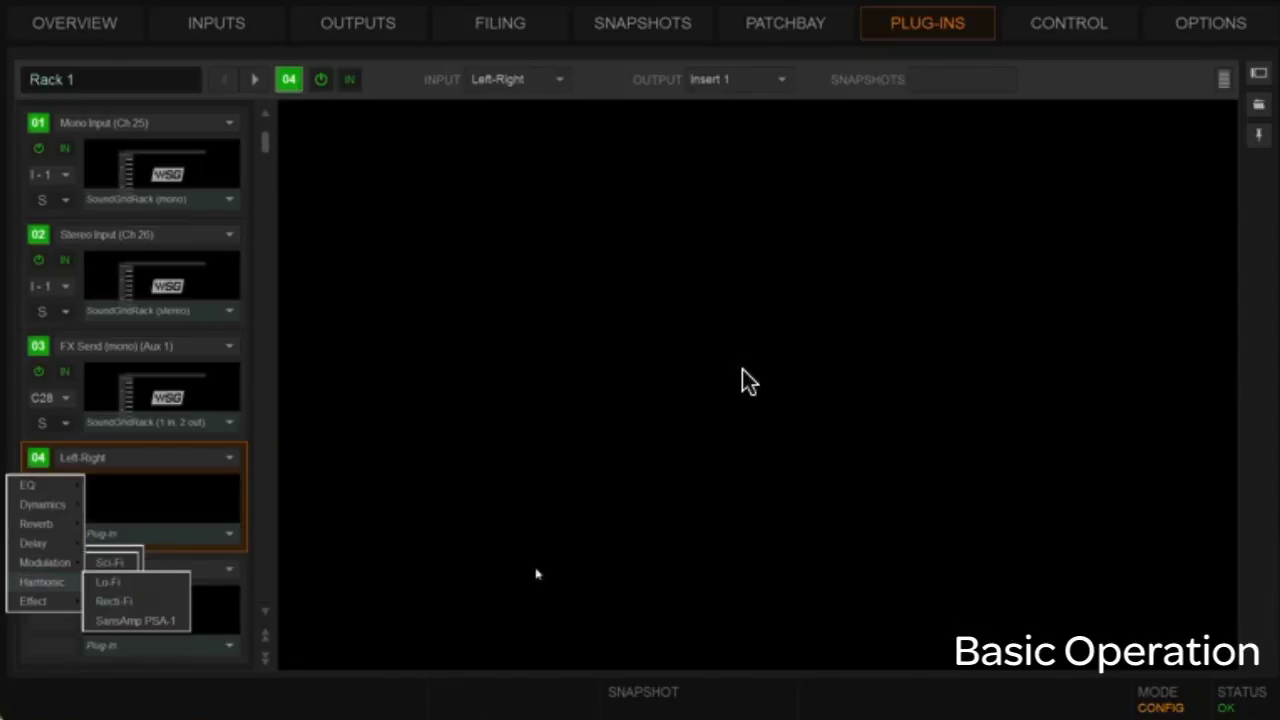
key("Down")
key("Down")
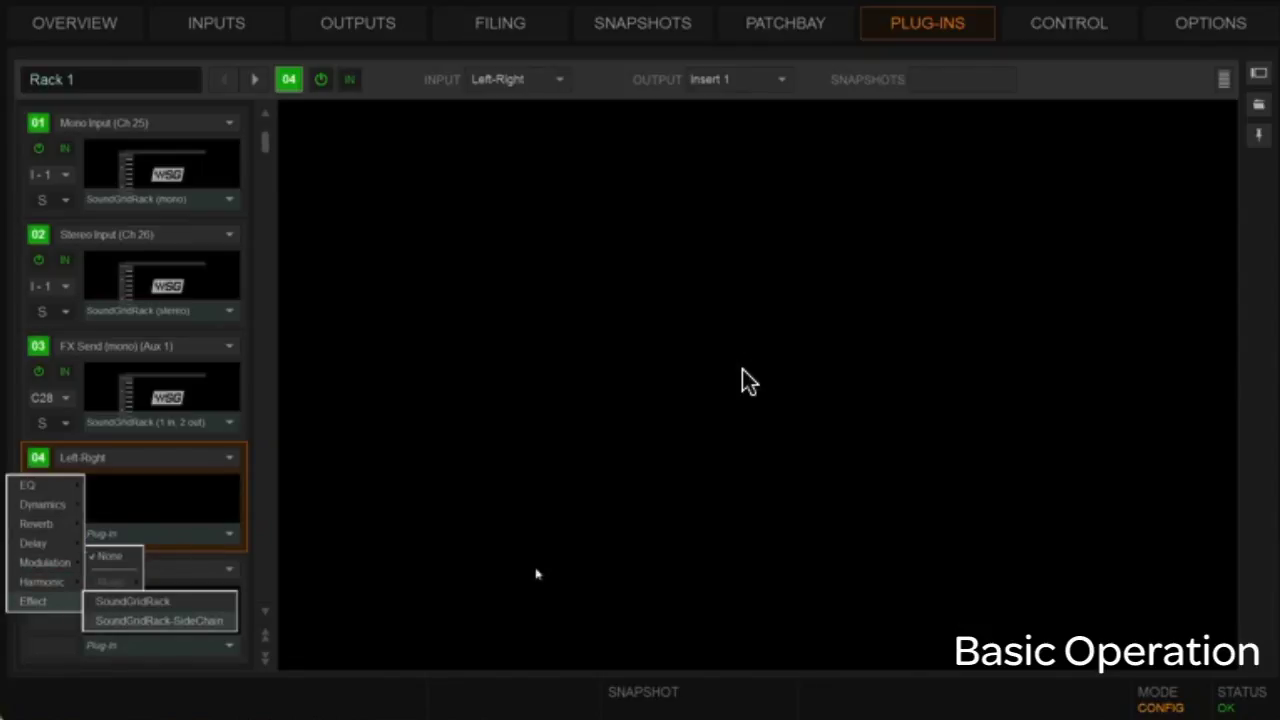
key("Return")
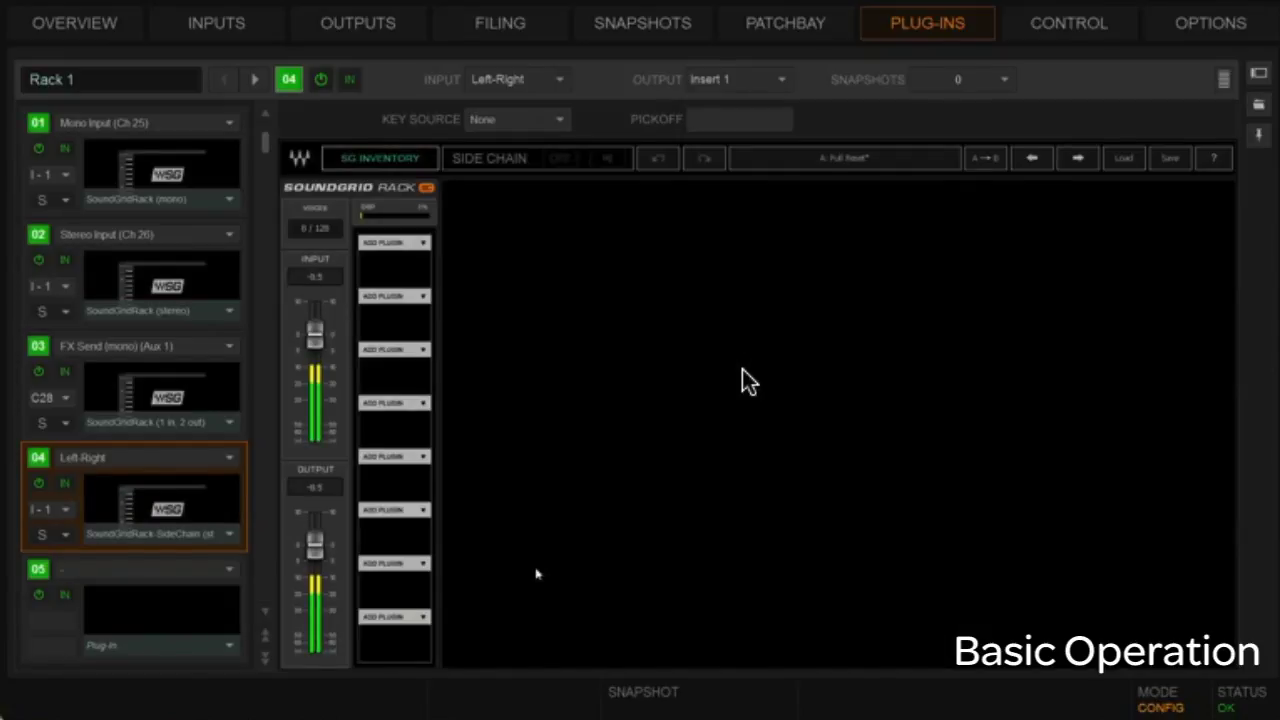
- Check the version information of slot 01's SoundGrid Rack and the Waves WSG-HD expansion card in the device options
key("Up")
key("Up")
key("Up")
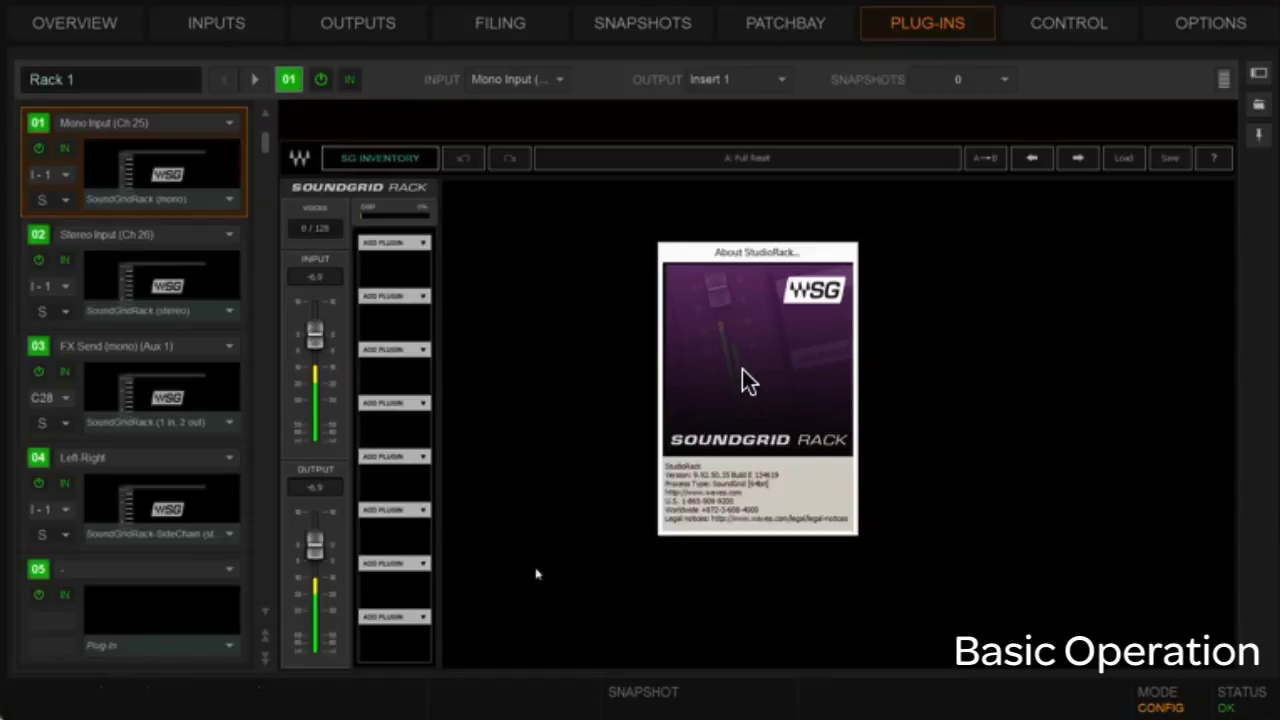
left_click(750, 383)
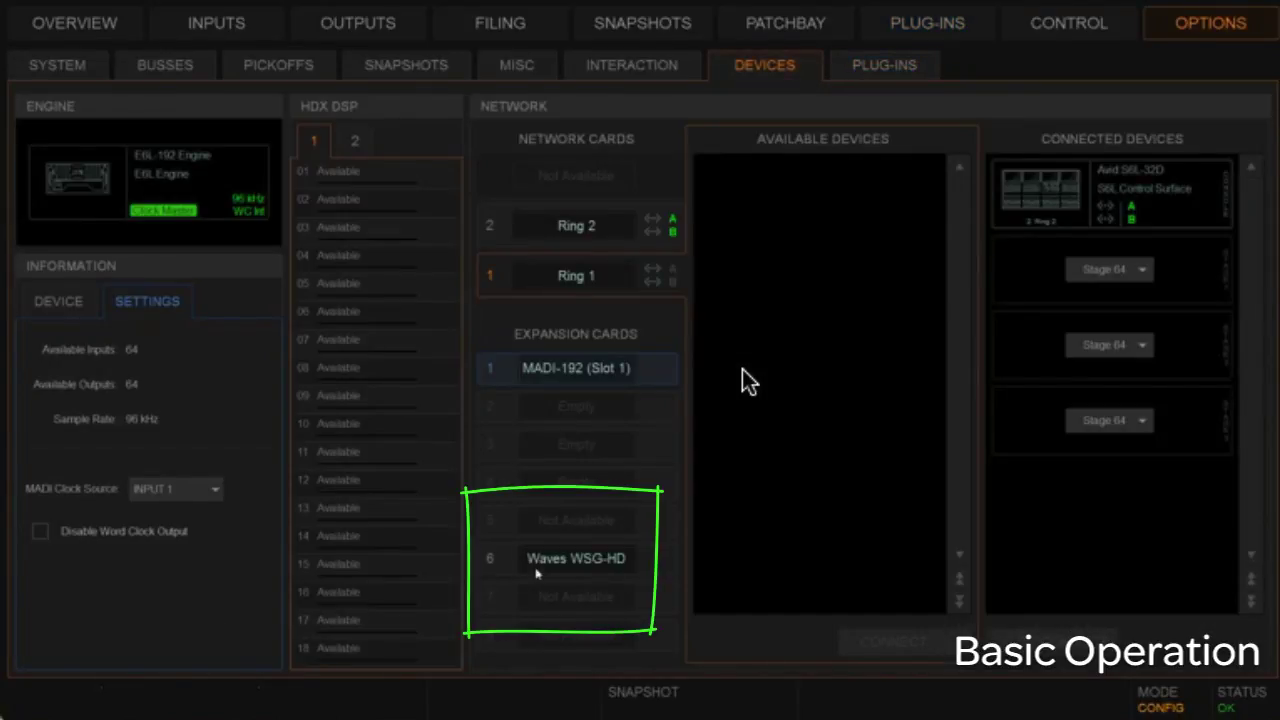
left_click(536, 571)
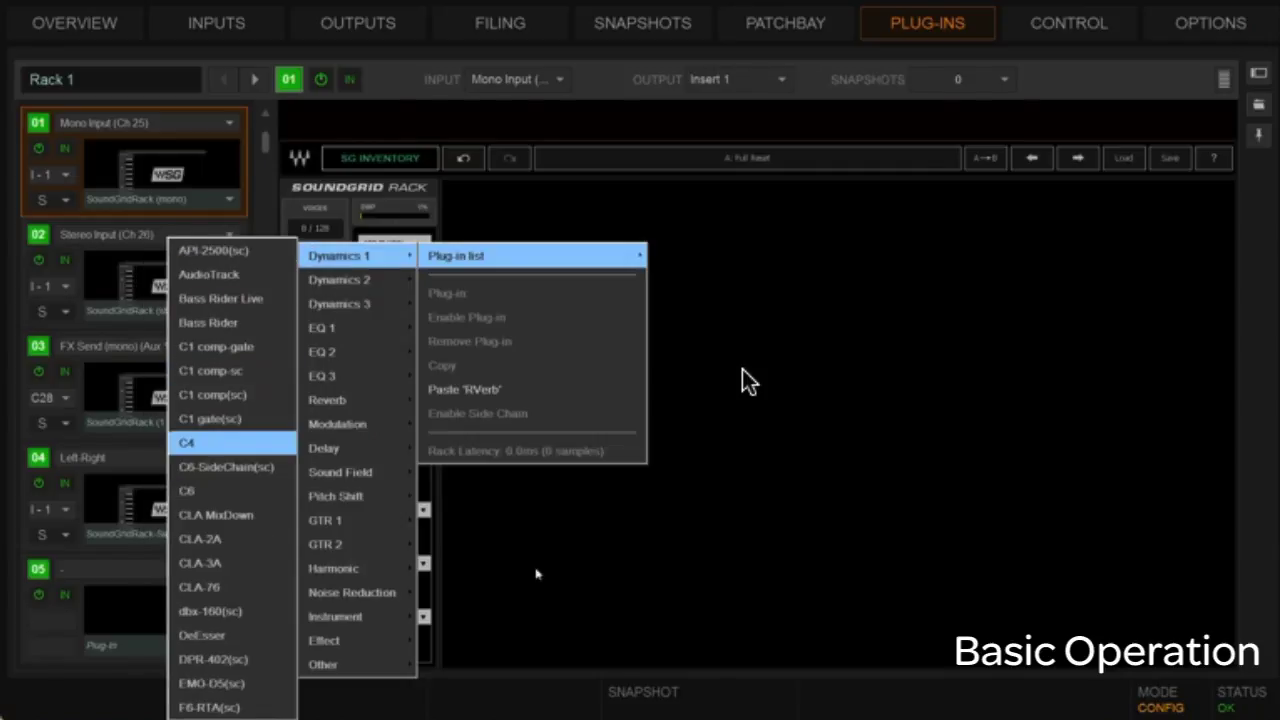
- Add C4, PuigTec EQP1A, DeEsser and Aphex Vintage Exciter, in that order, to the mono SoundGrid Rack in slot 01
key("Return")
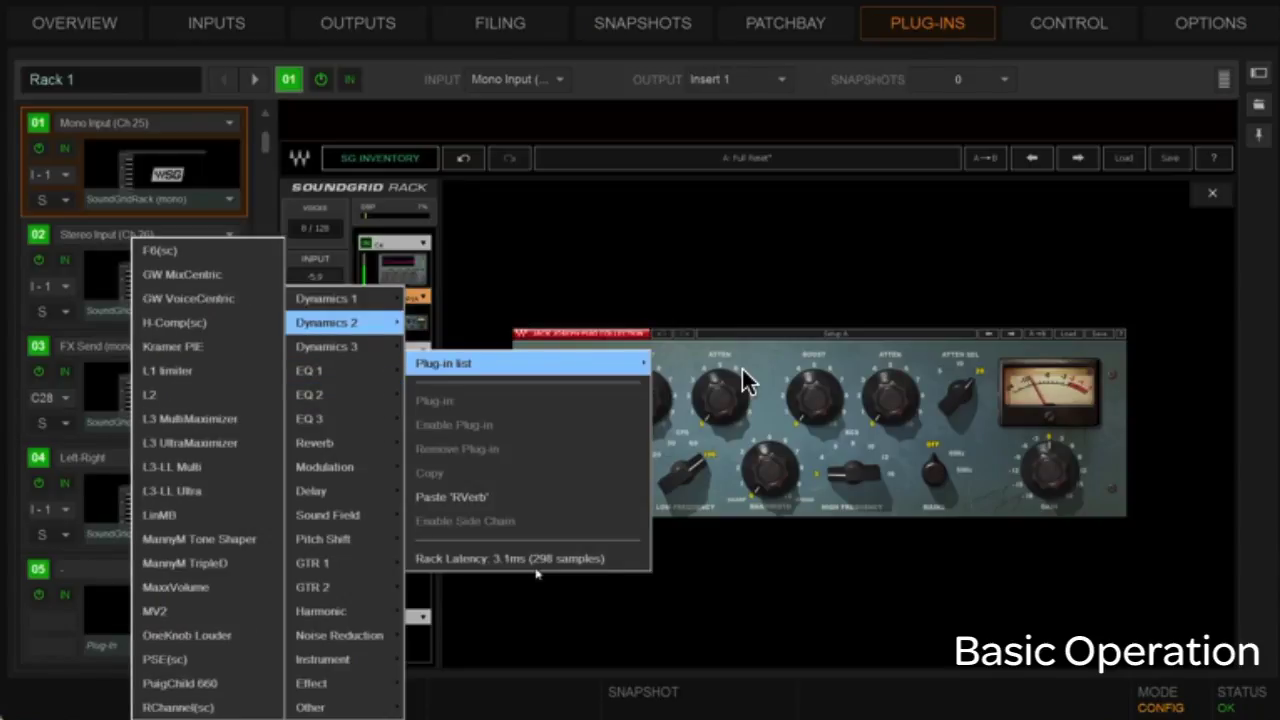
left_click(186, 635)
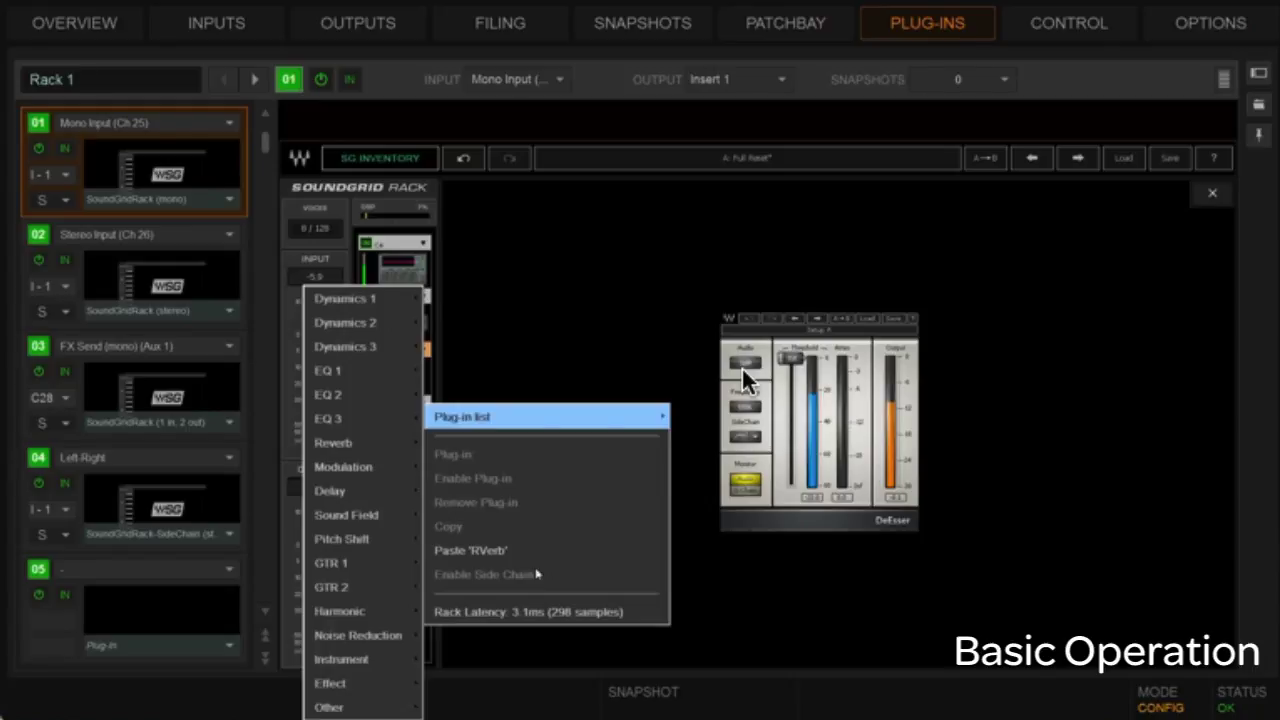
mouse_move(362, 611)
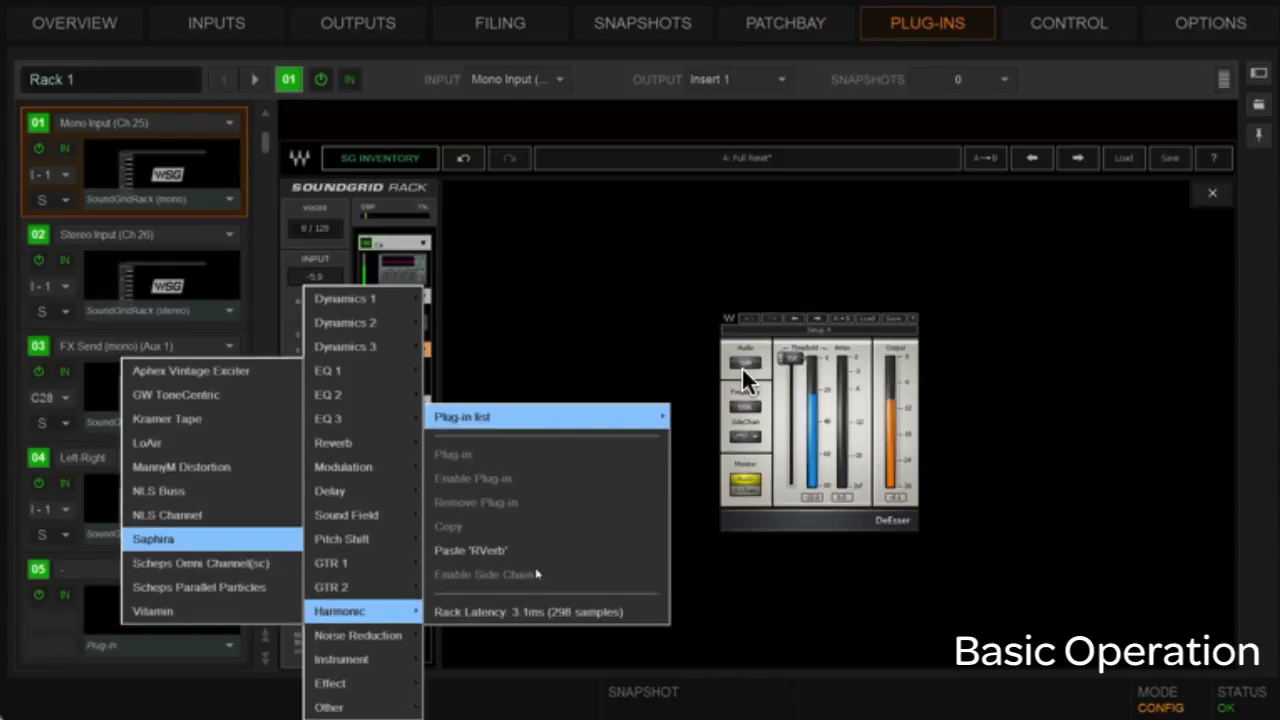
left_click(190, 371)
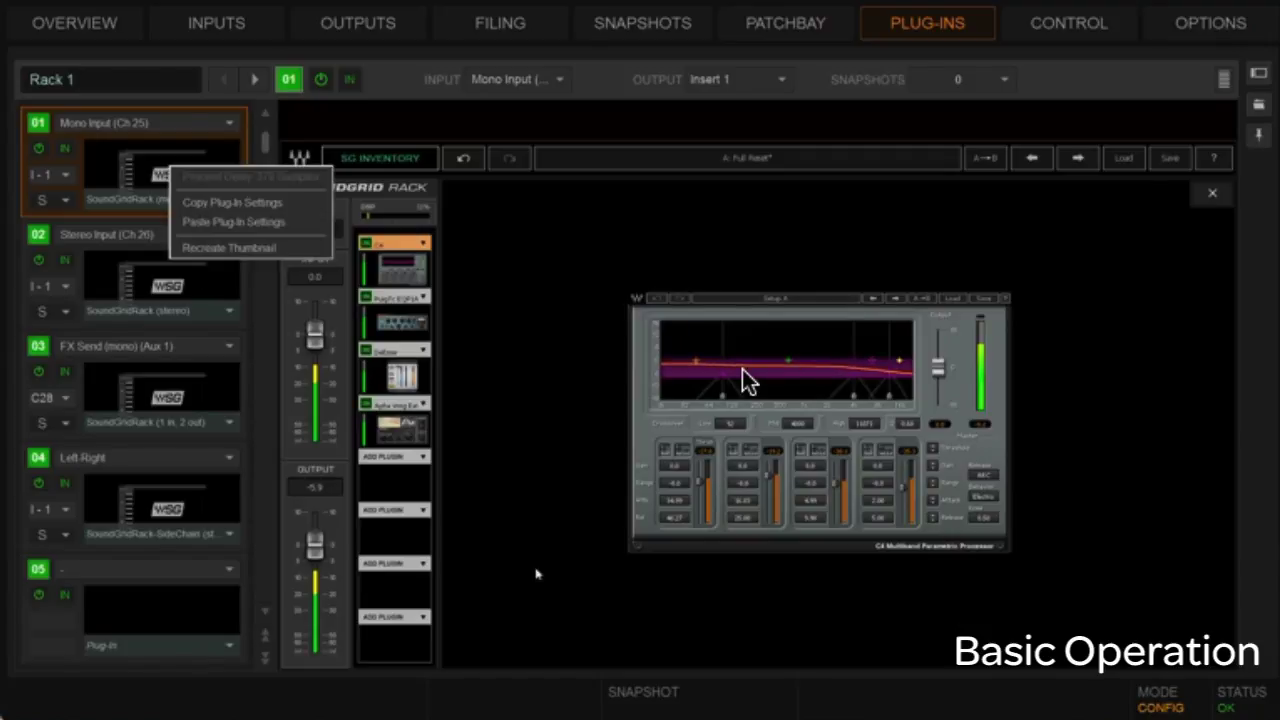
- Copy the plug-in settings of slot 01 and paste them onto the stereo rack in slot 02
left_click(232, 202)
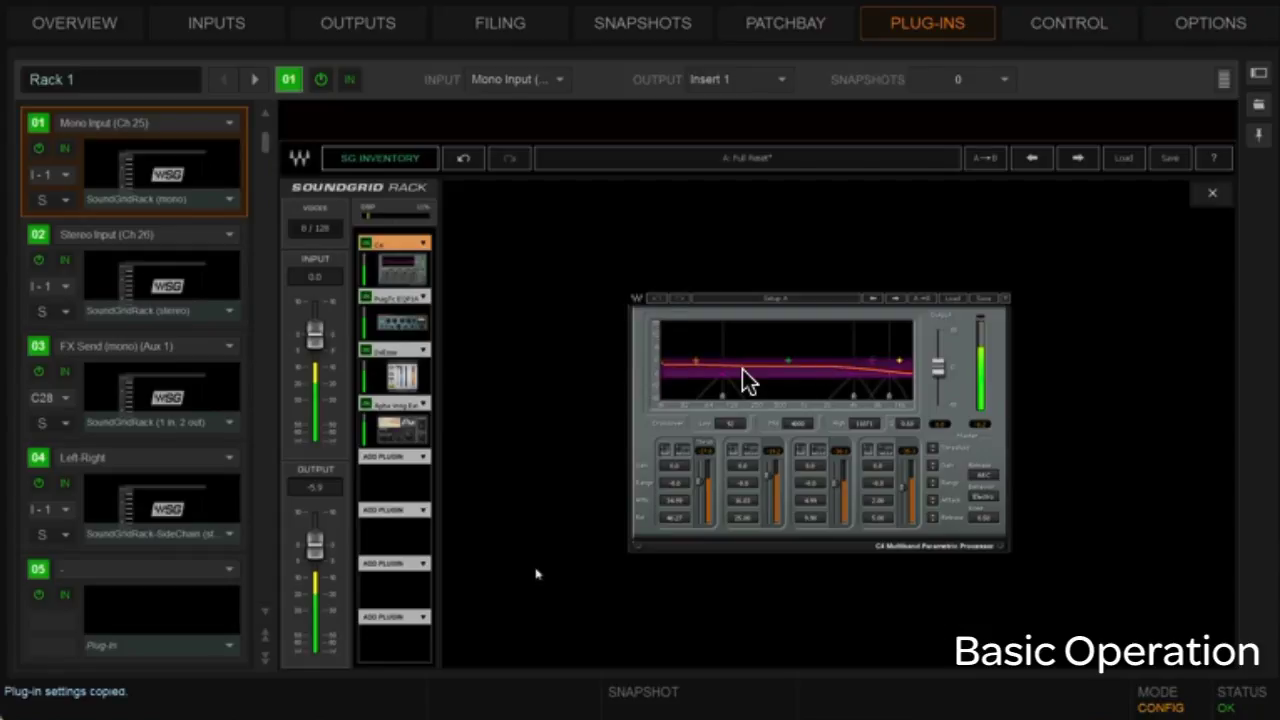
key("Down")
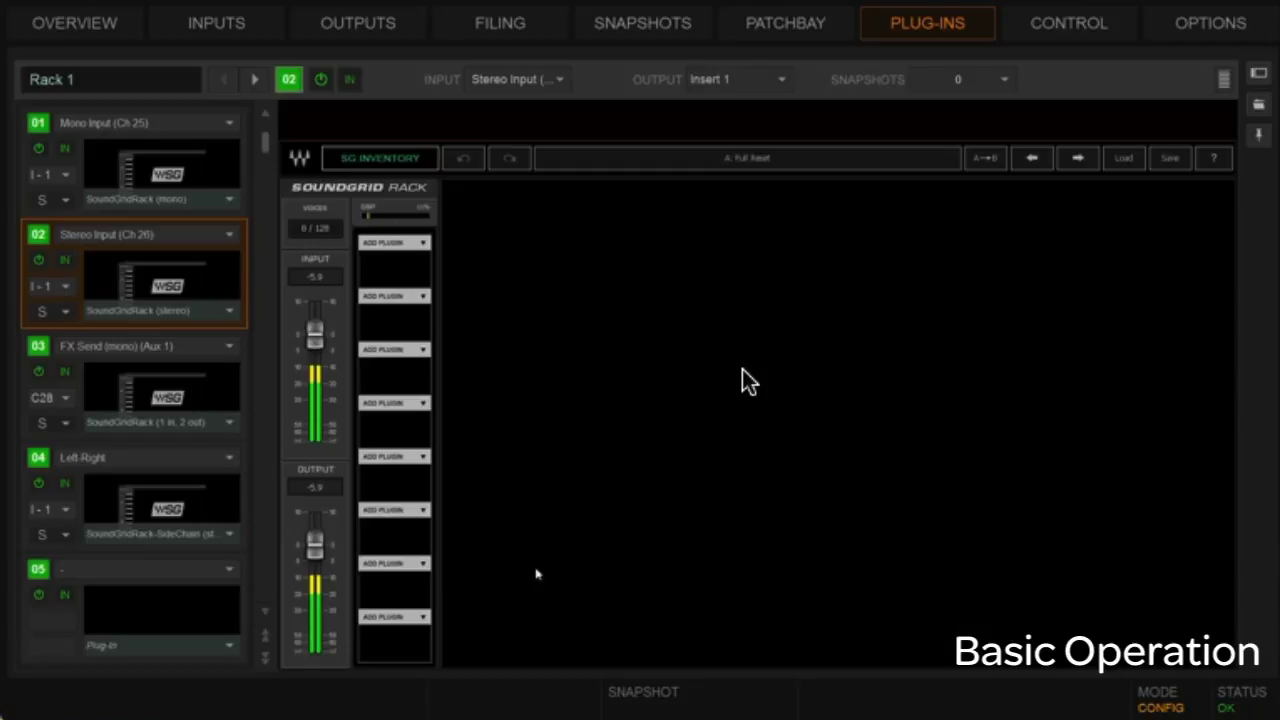
right_click(164, 277)
left_click(229, 334)
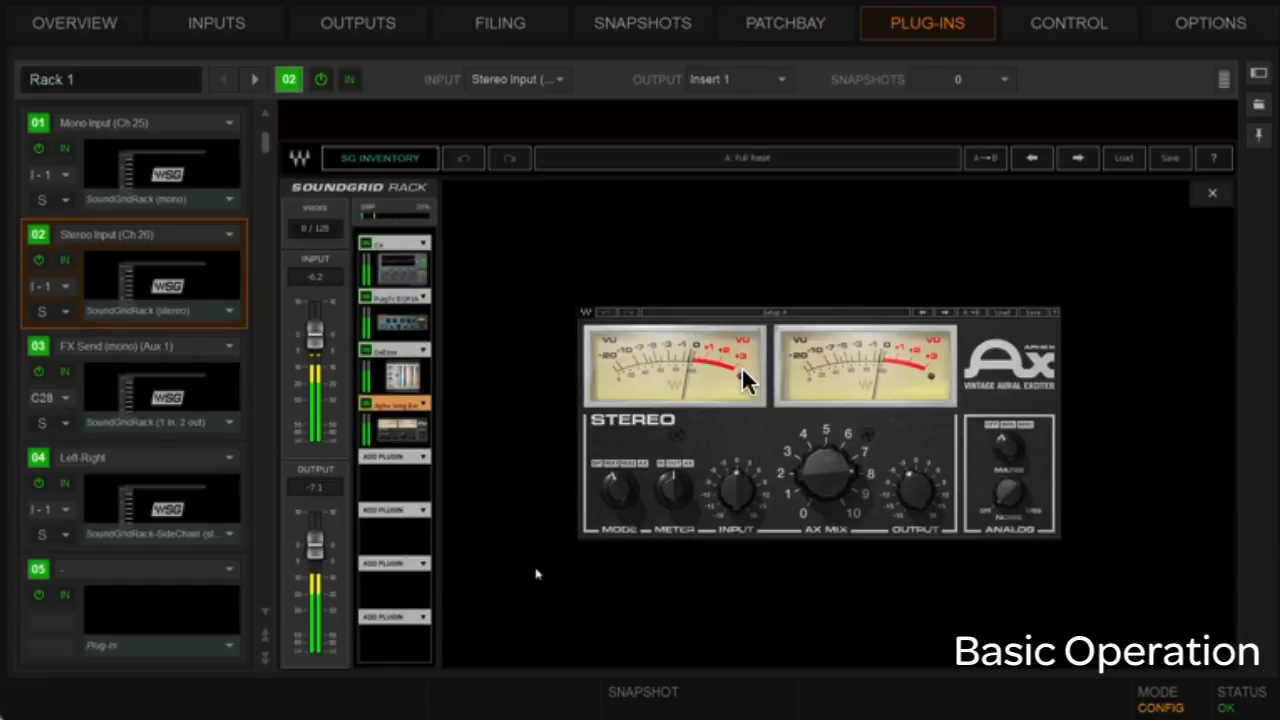
- Add the H-Reverb(mono/stereo) plug-in as the first processor of the FX Send rack in slot 03
key("Down")
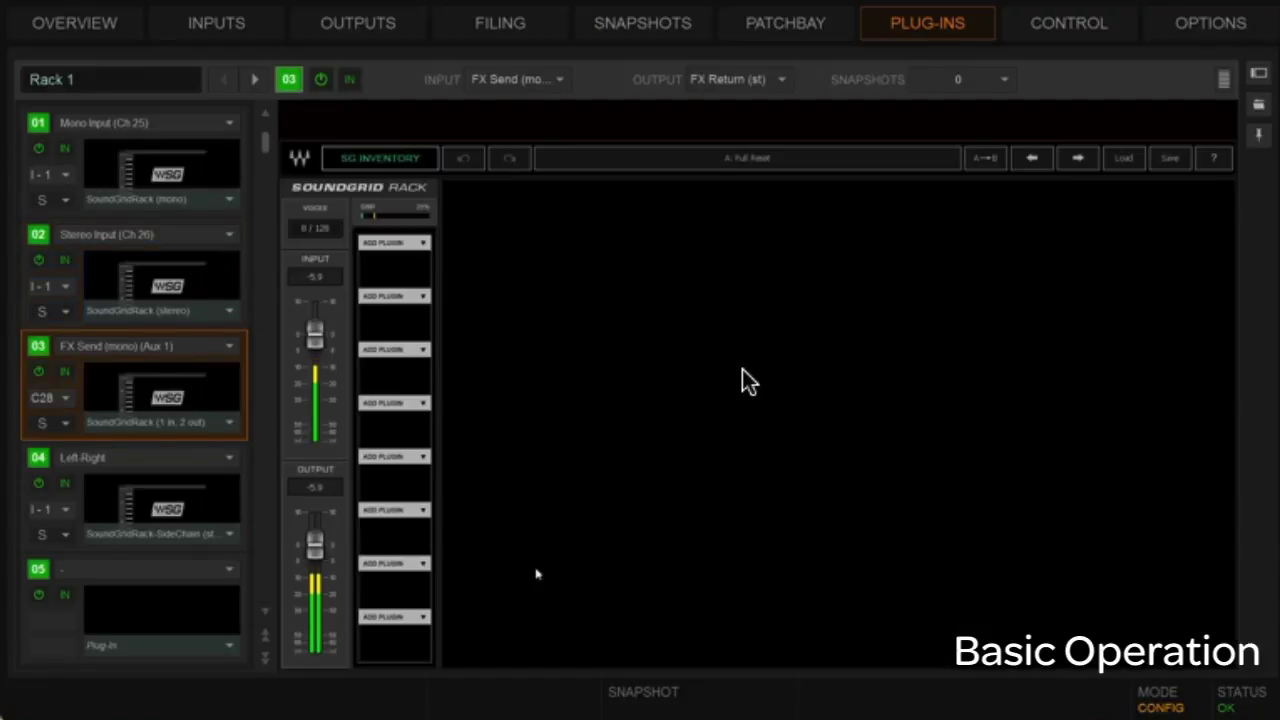
left_click(395, 242)
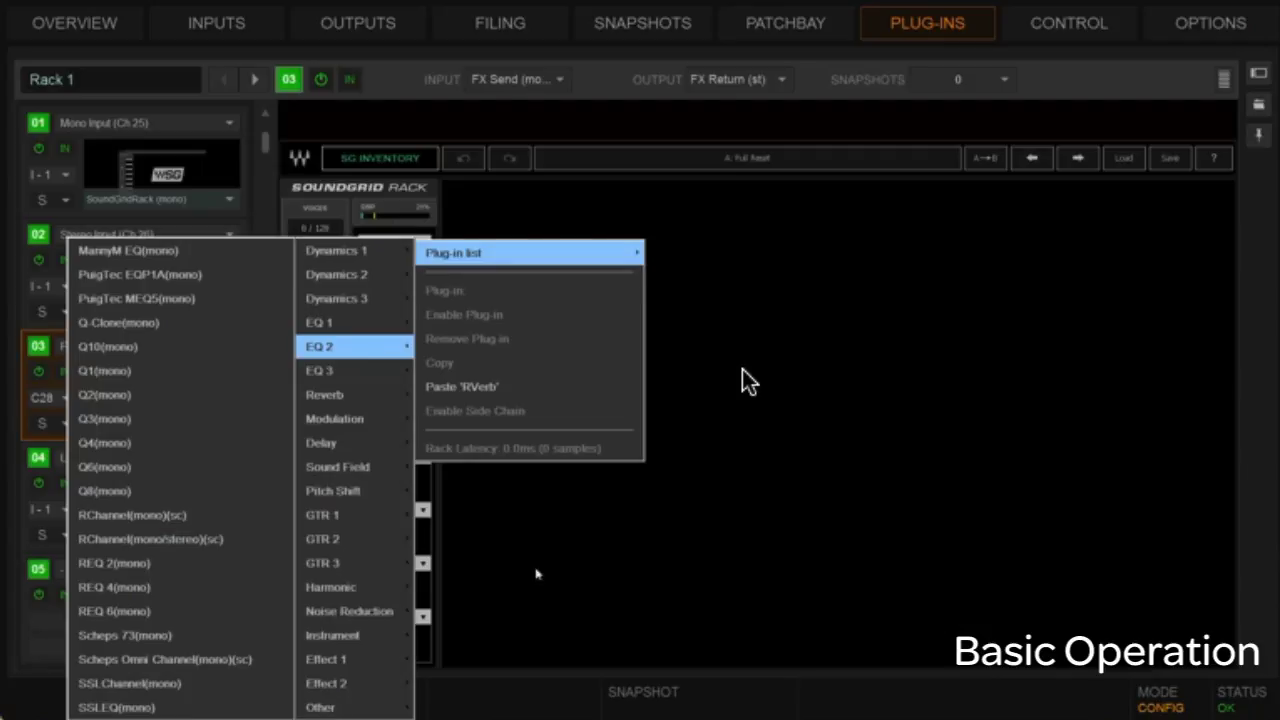
mouse_move(354, 394)
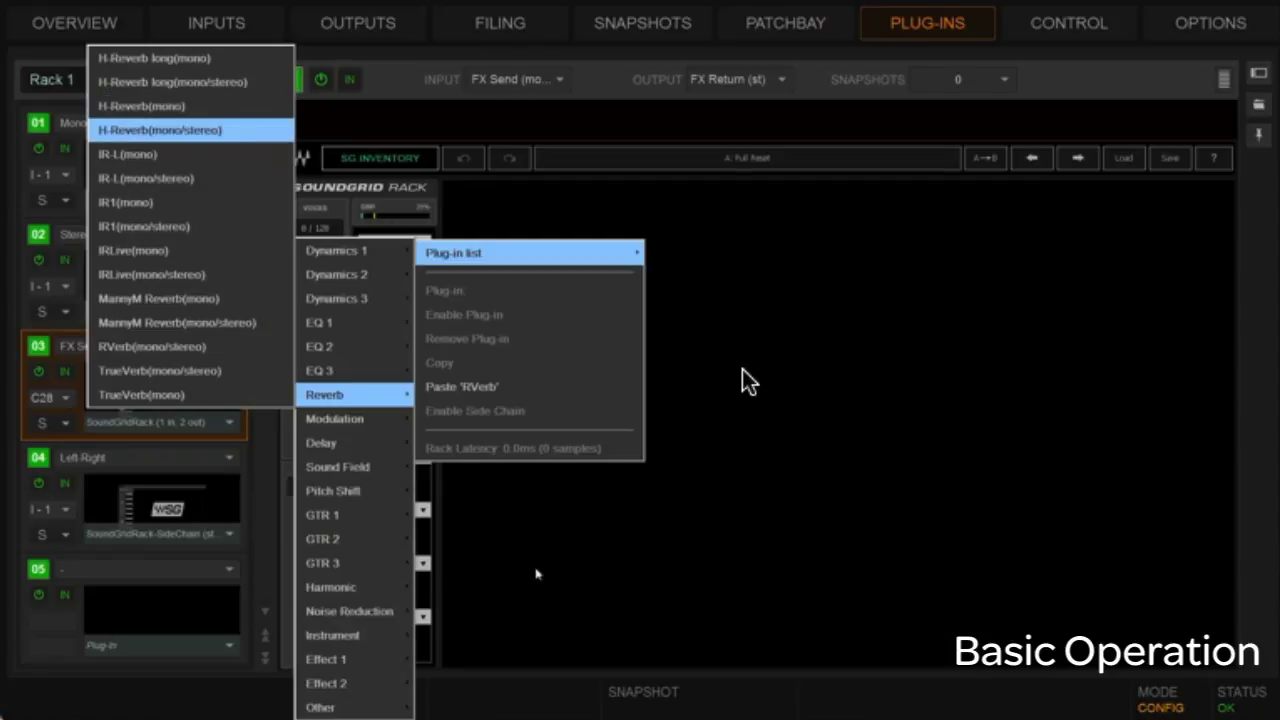
left_click(160, 130)
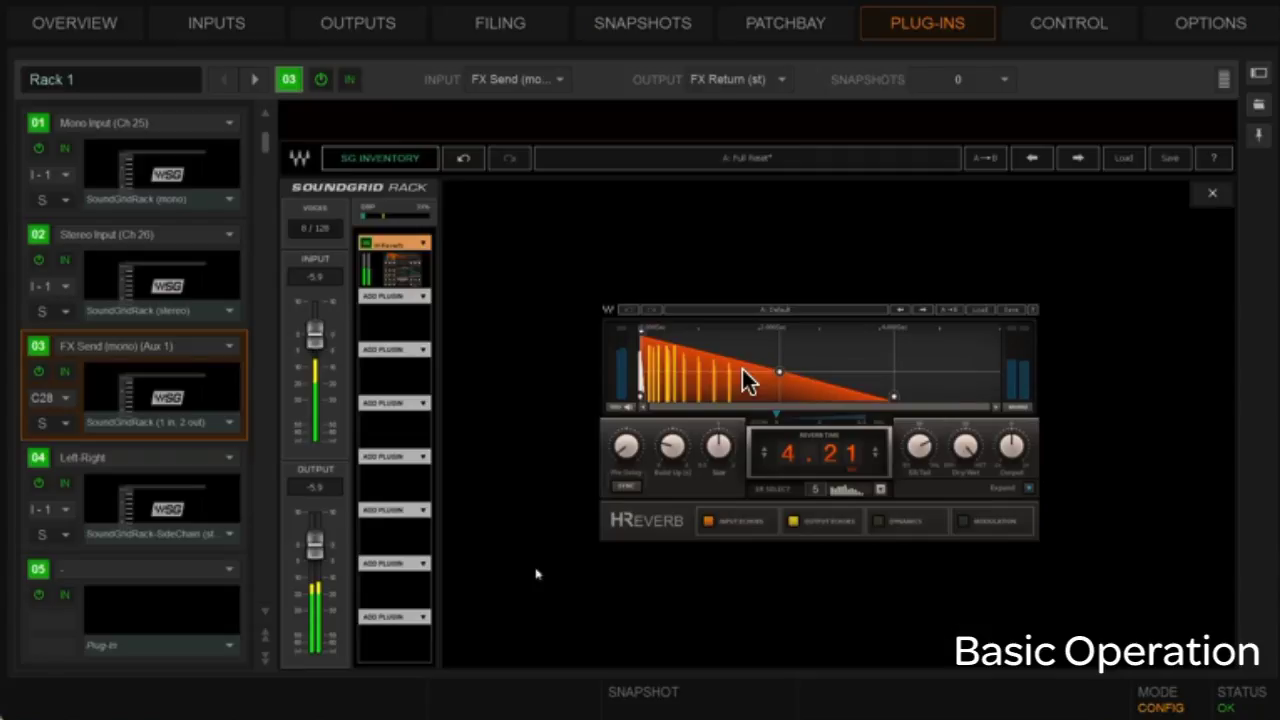
- Add the API-2500 compressor after H-Reverb in slot 03's rack
left_click(422, 296)
mouse_move(458, 307)
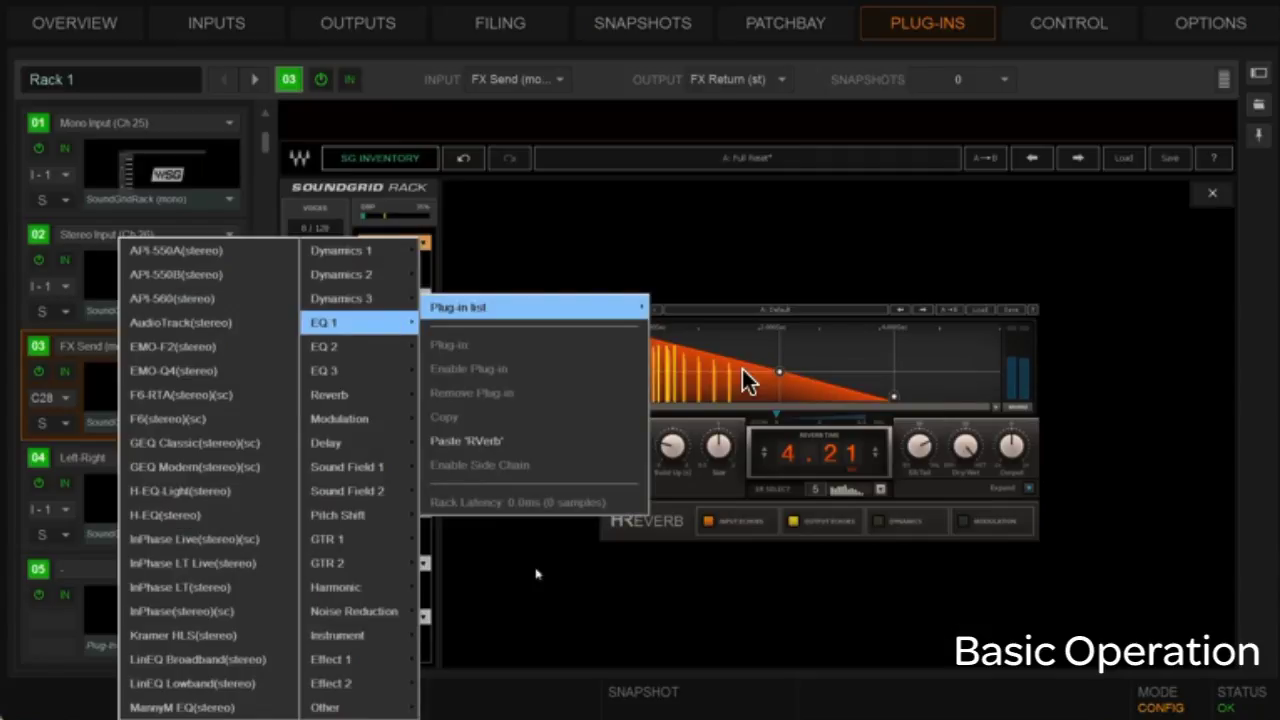
mouse_move(341, 250)
left_click(205, 250)
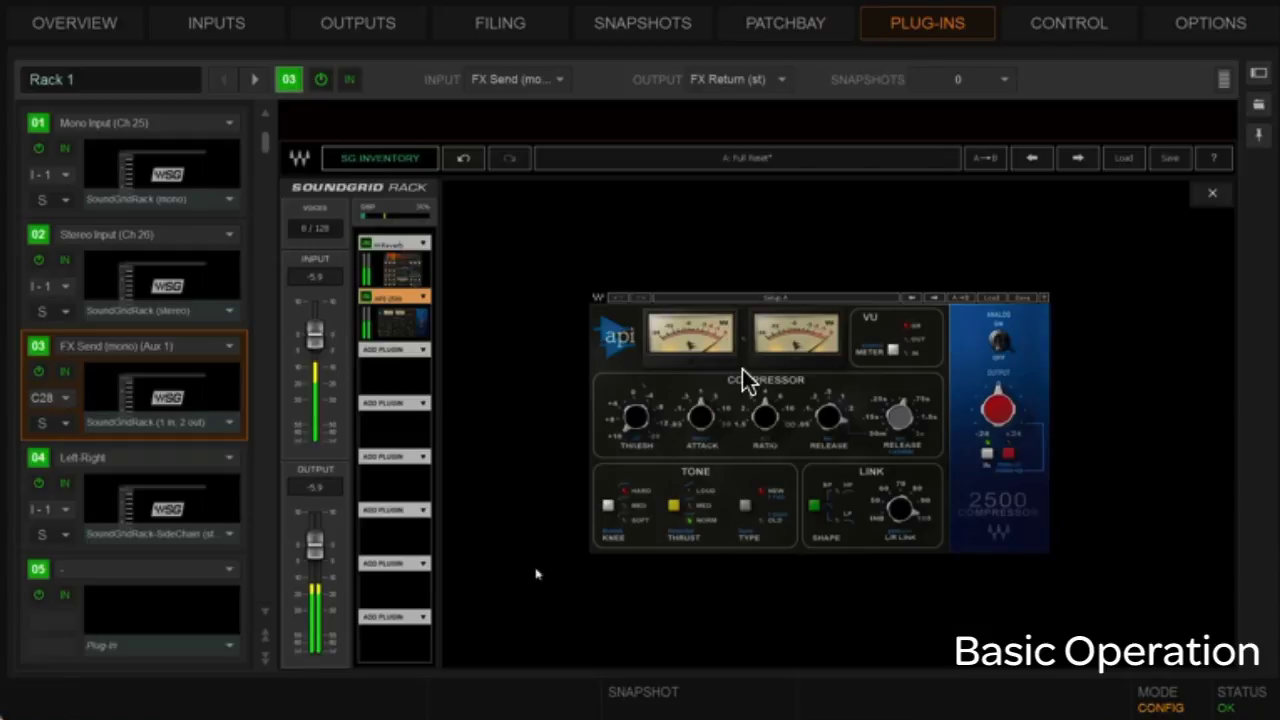
- Build the Left-Right rack in slot 04 with API-2500, Kramer Tape and C6, in that order
key("Down")
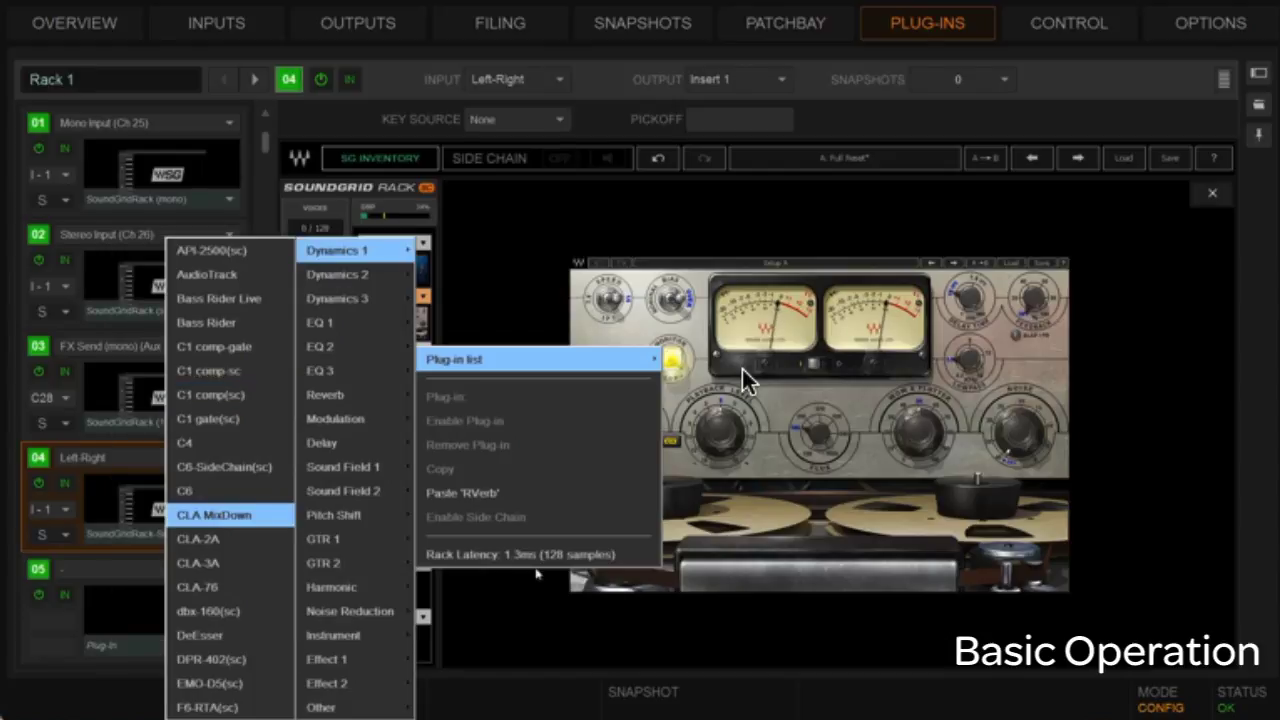
key("Return")
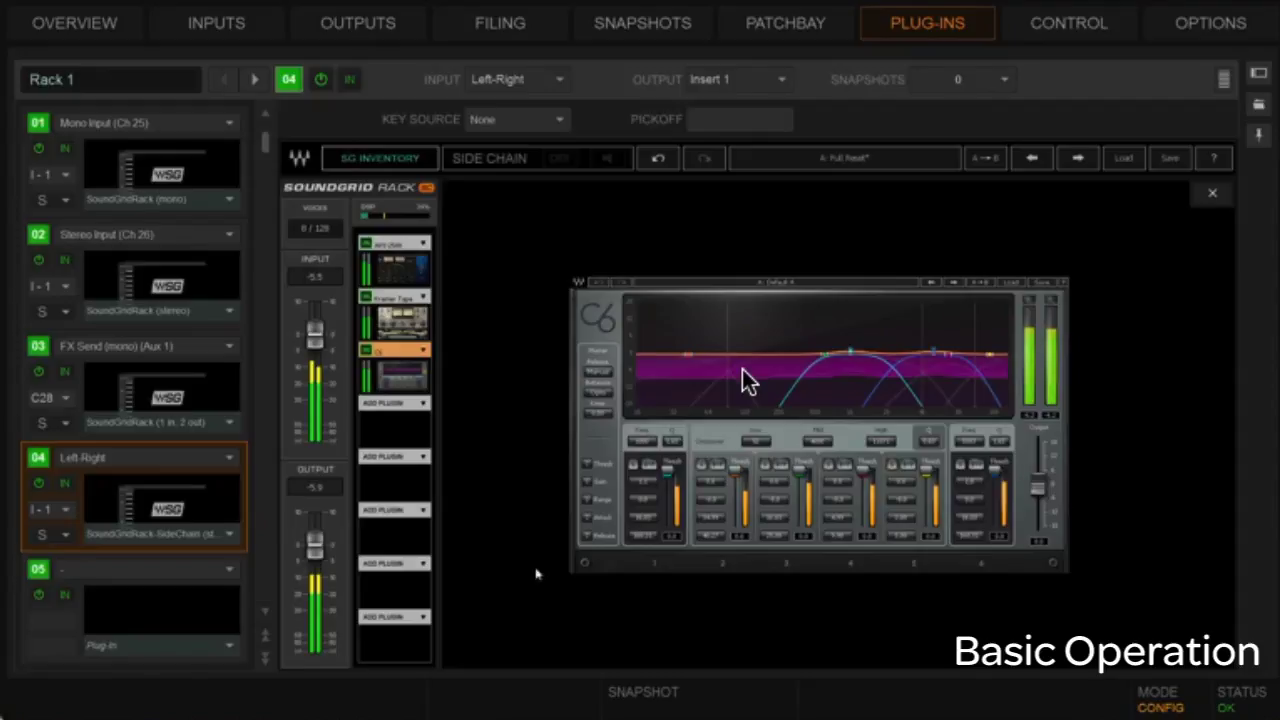
- Step back and forth through the rack slots to review their plug-in chains
key("Up")
key("Up")
key("Down")
key("Down")
key("Up")
key("Up")
key("Up")
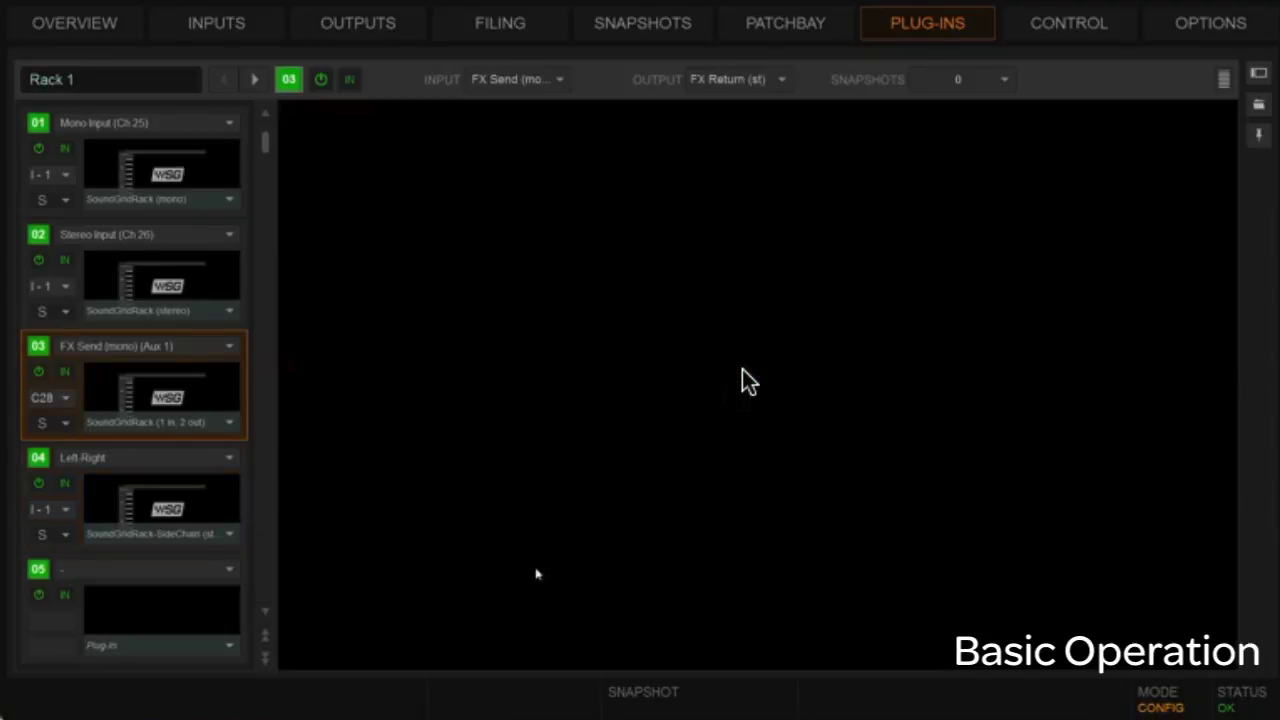
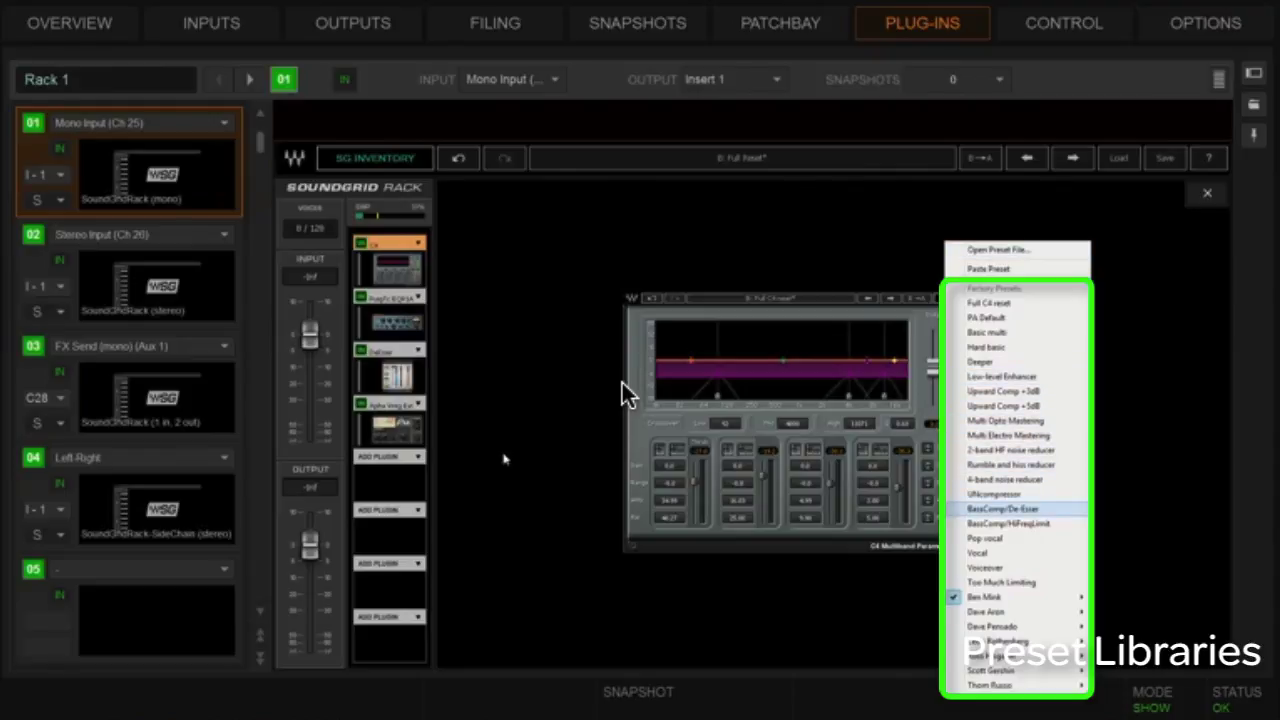
- Load the BassComp/De-Esser factory preset into slot 01's C4 and start saving it to a new file on User Data (D:)
key("Return")
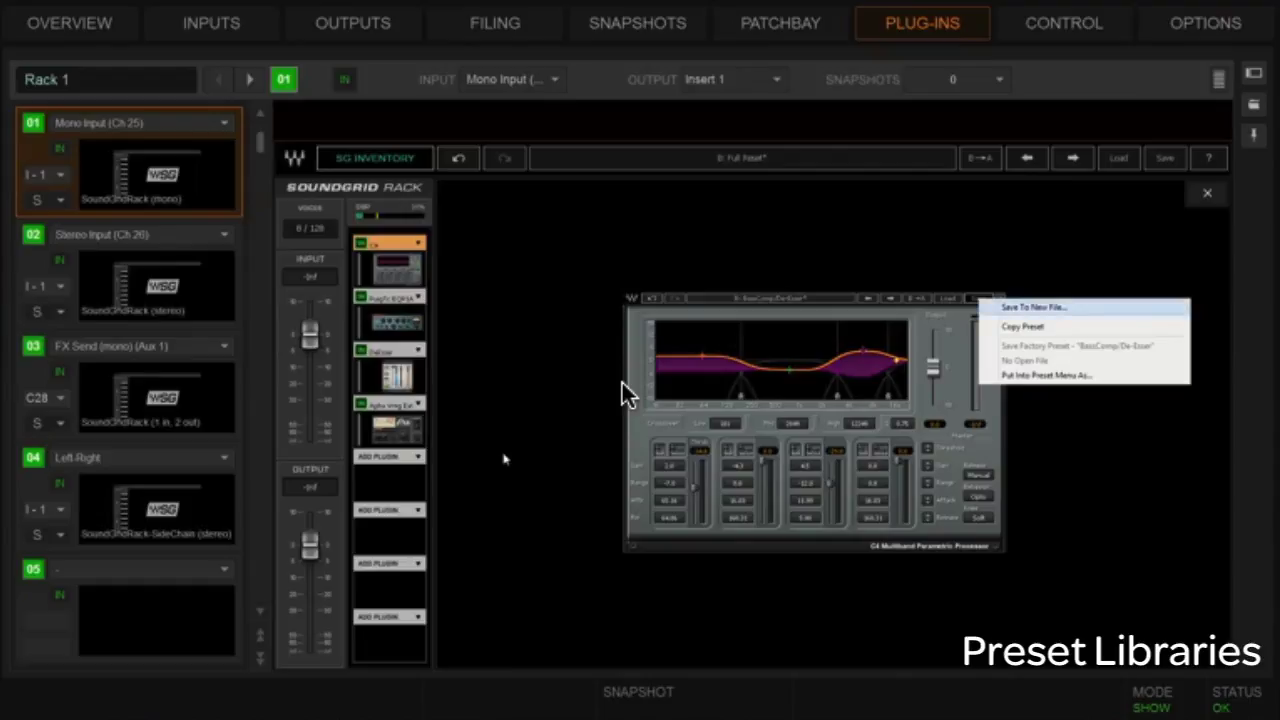
key("Return")
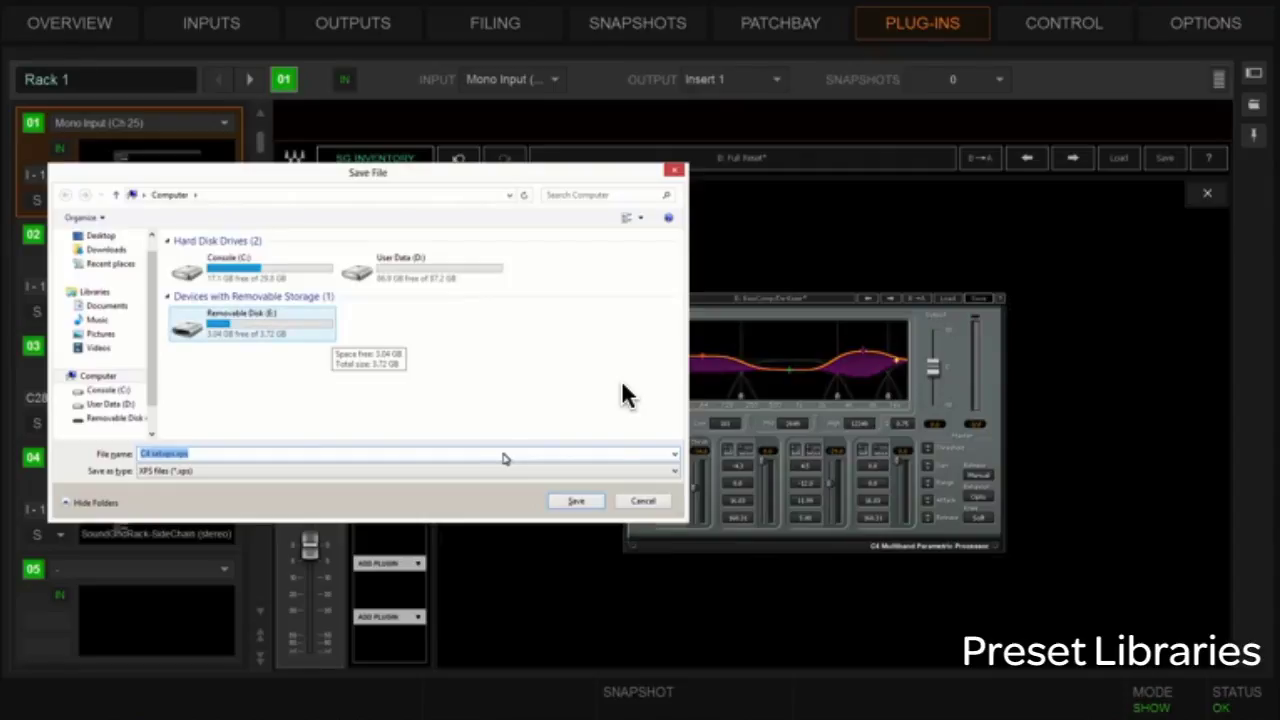
left_click(420, 265)
double_click(420, 265)
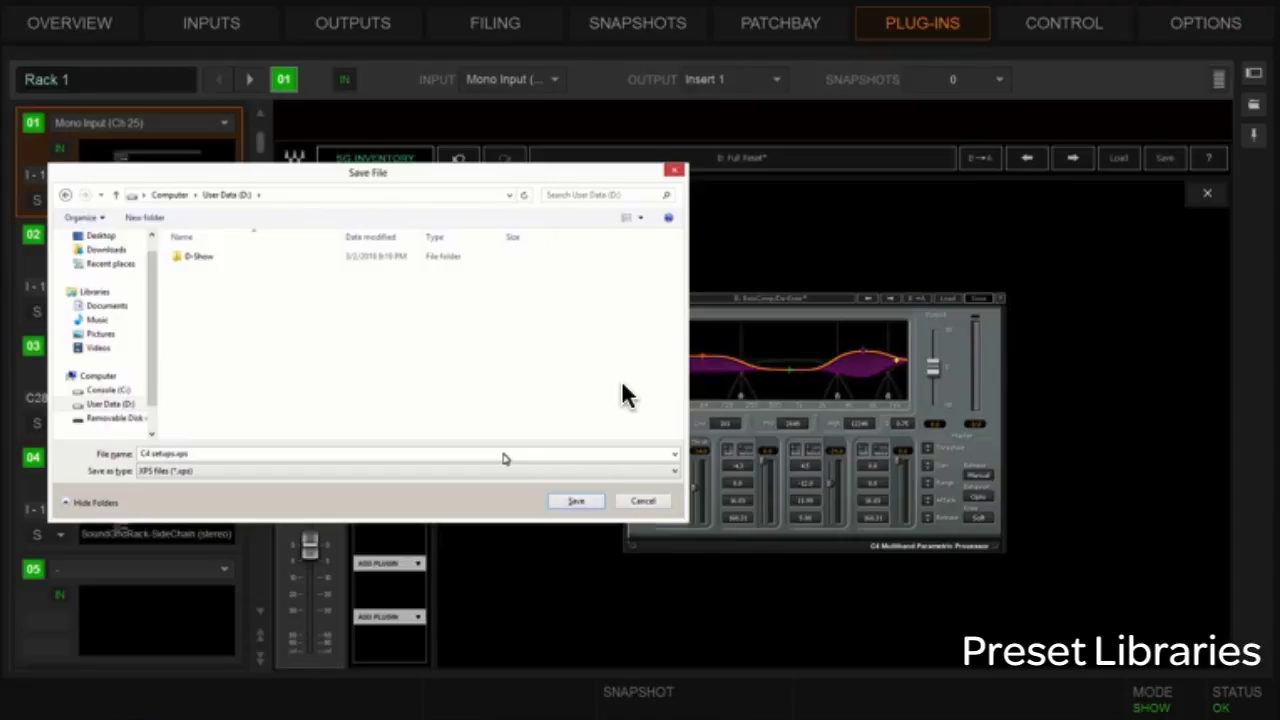
- Create a folder named Scovi Waves Presets on User Data (D:) and open it as the save location
key("shift+F10")
key("Down")
key("Down")
key("Right")
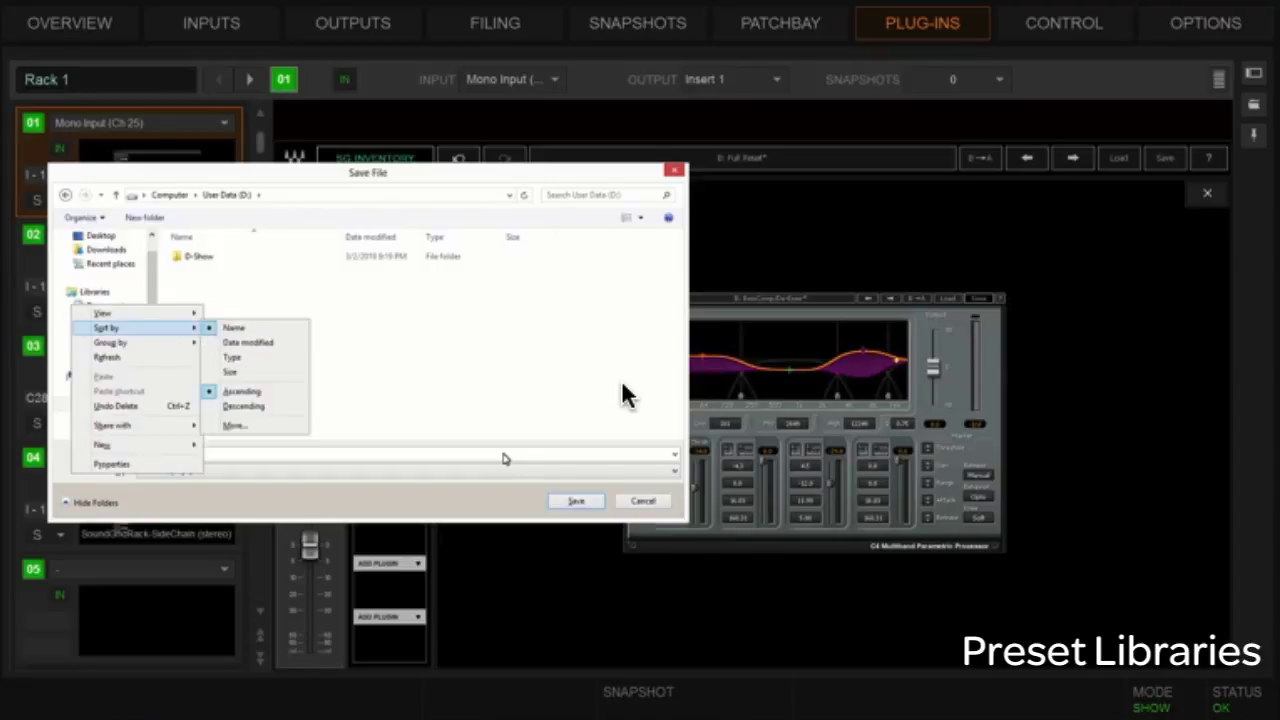
key("w")
key("Return")
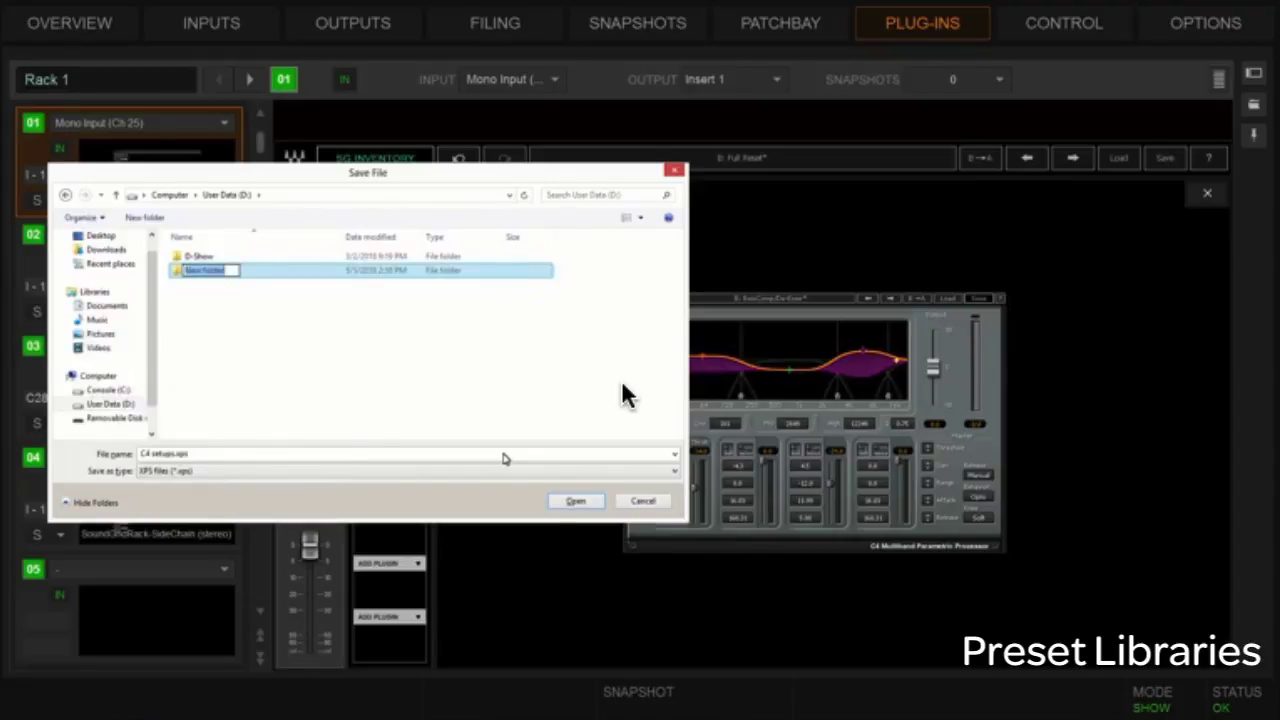
type("Scovi Waves Preset")
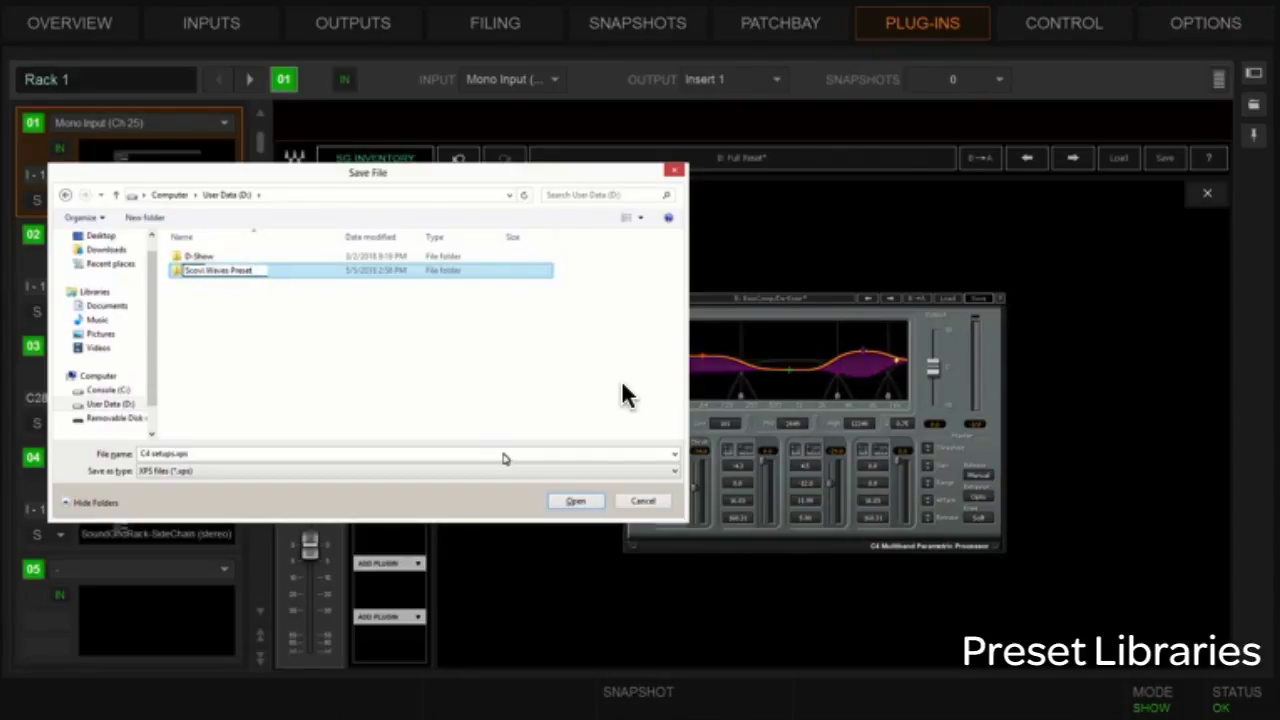
type("s")
key("Return")
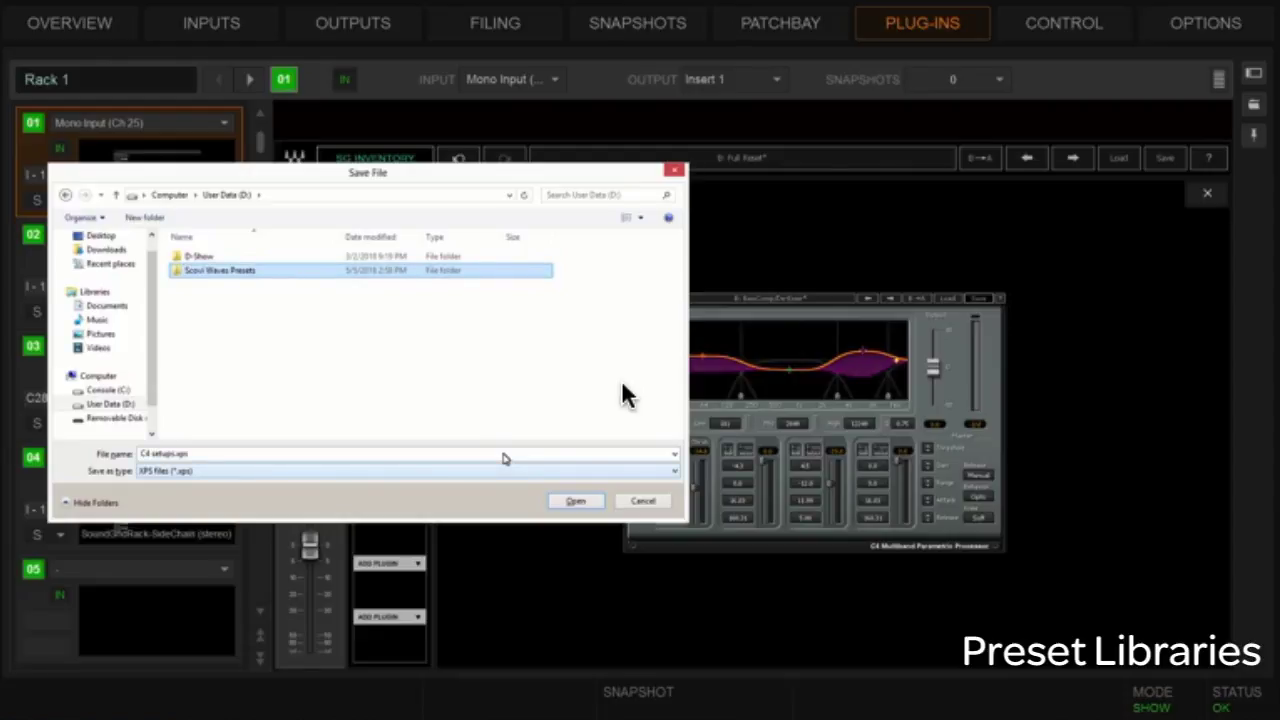
key("Return")
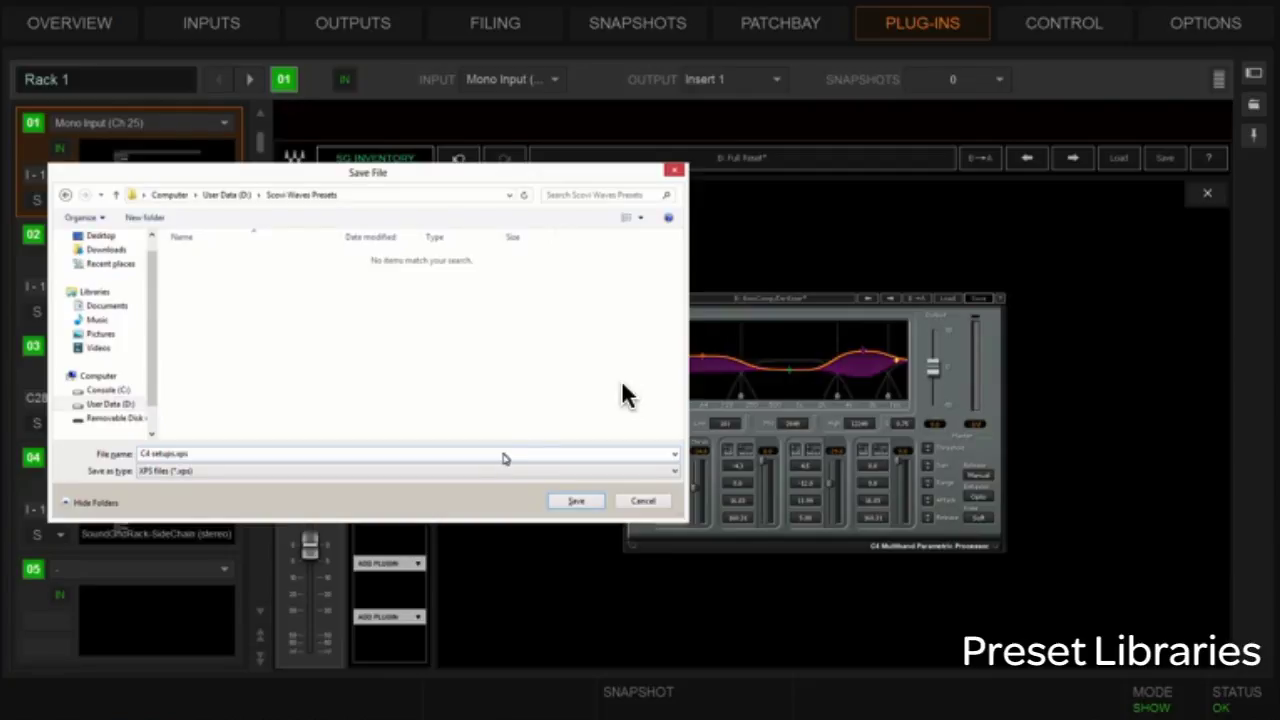
- Save the preset file as Scovi C4 setups.xps and name the preset RS BassComp/De-Esser
left_click(505, 455)
left_click(505, 453)
key("Home")
type("Scovi")
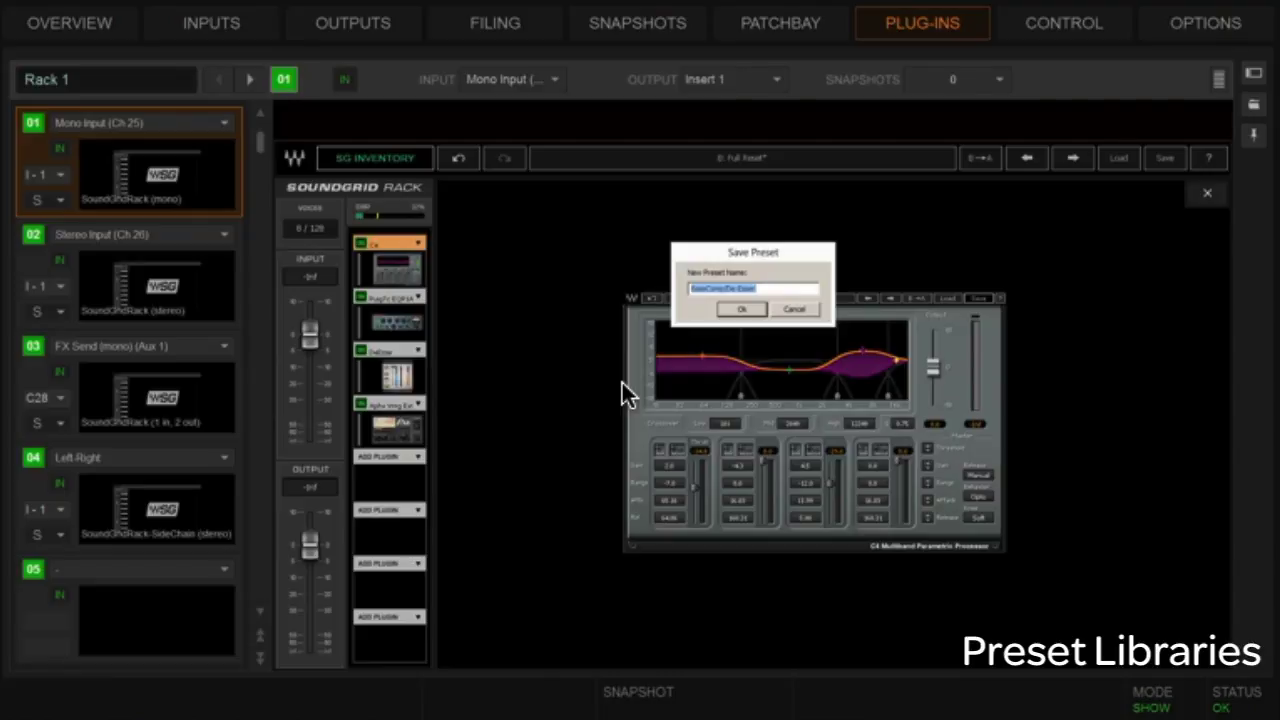
key("Right")
type("RS")
key("Return")
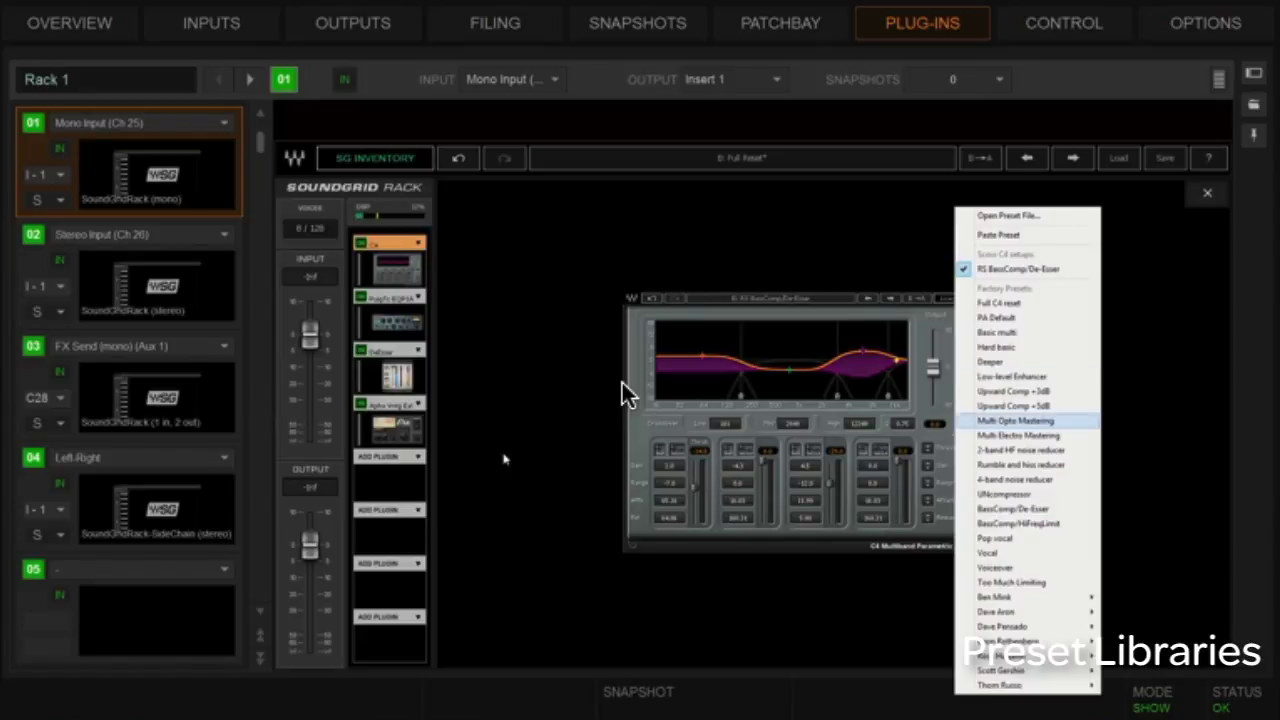
- Load the Deeper factory preset into C4, and recall RS BassComp/De-Esser from the Scovi C4 setups file
left_click(990, 362)
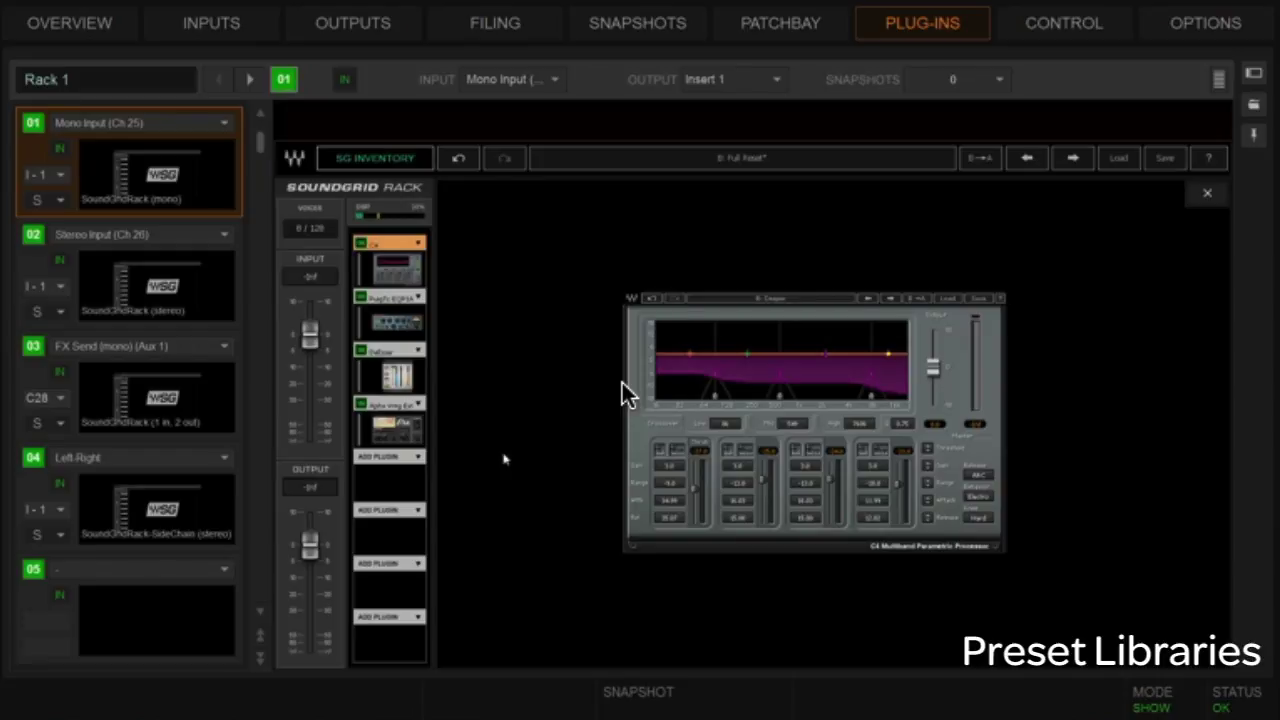
left_click(946, 298)
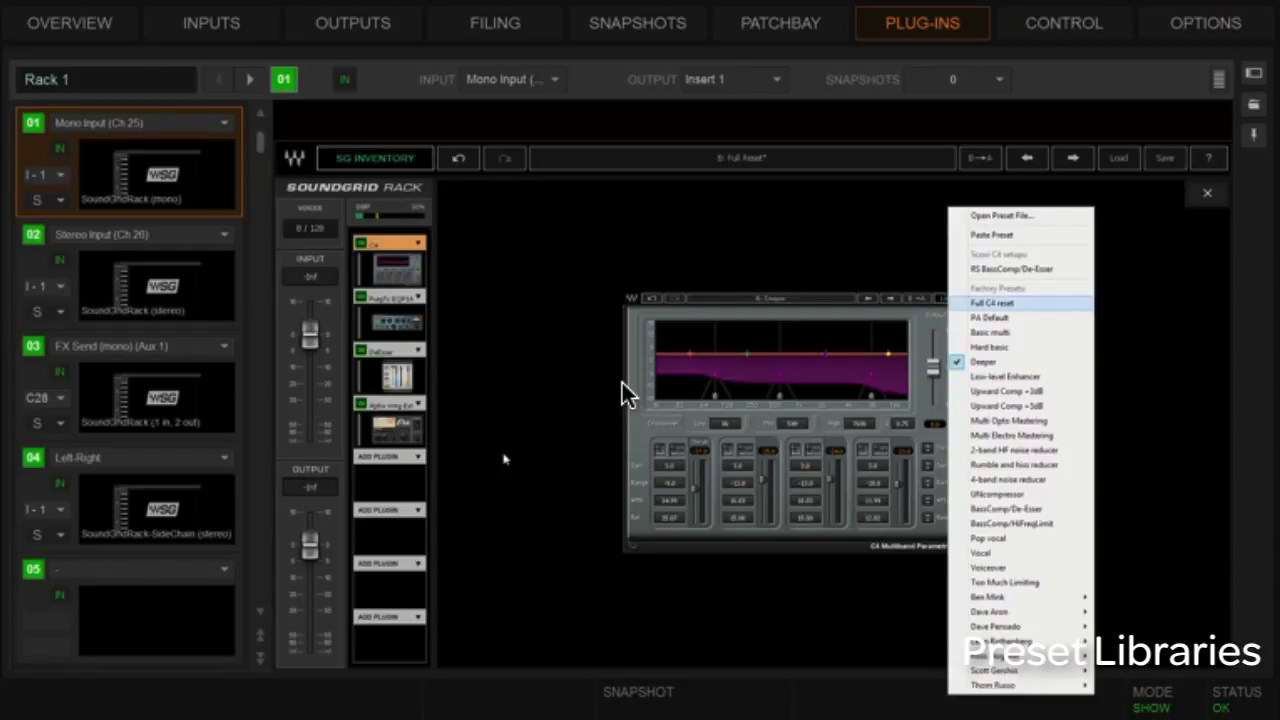
key("Up")
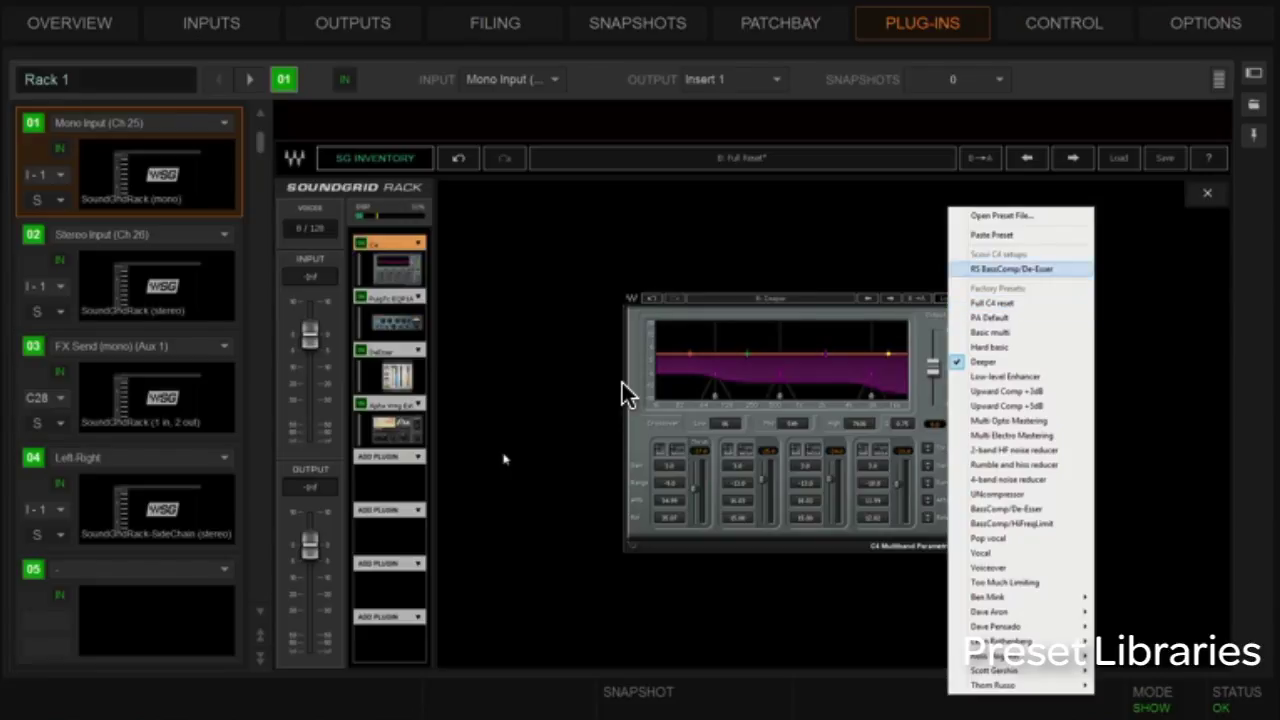
key("Up")
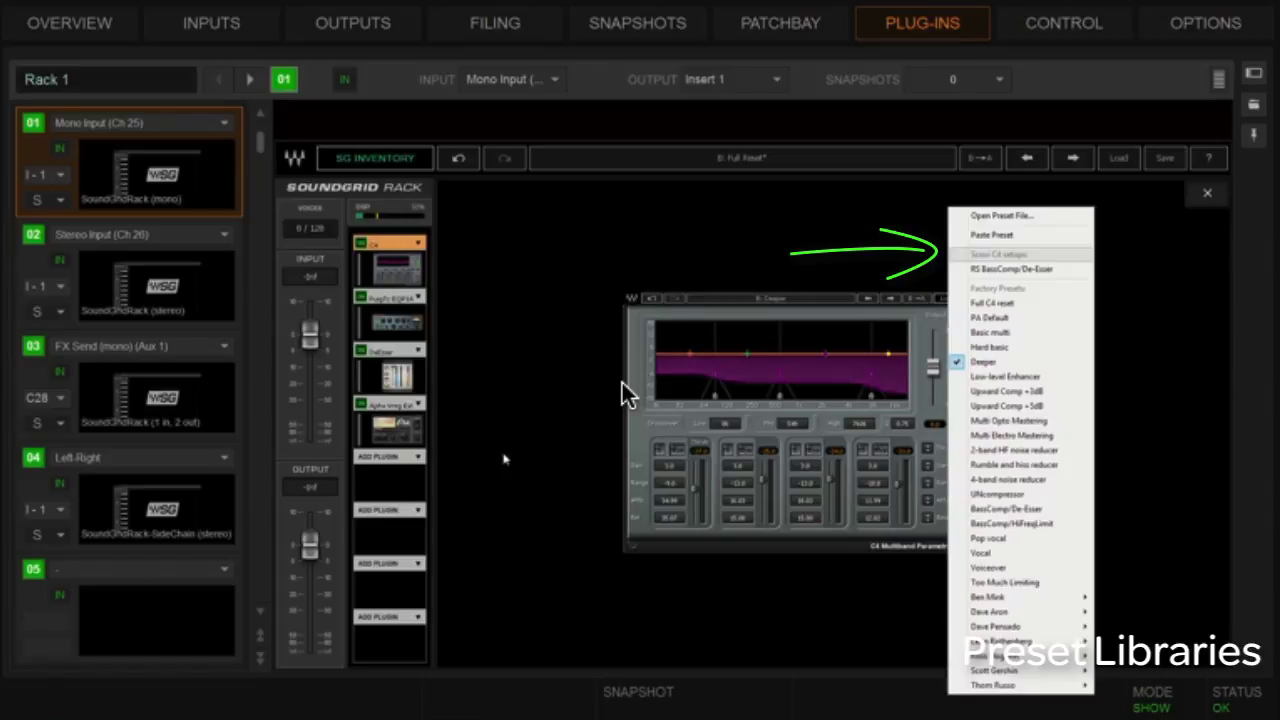
key("Down")
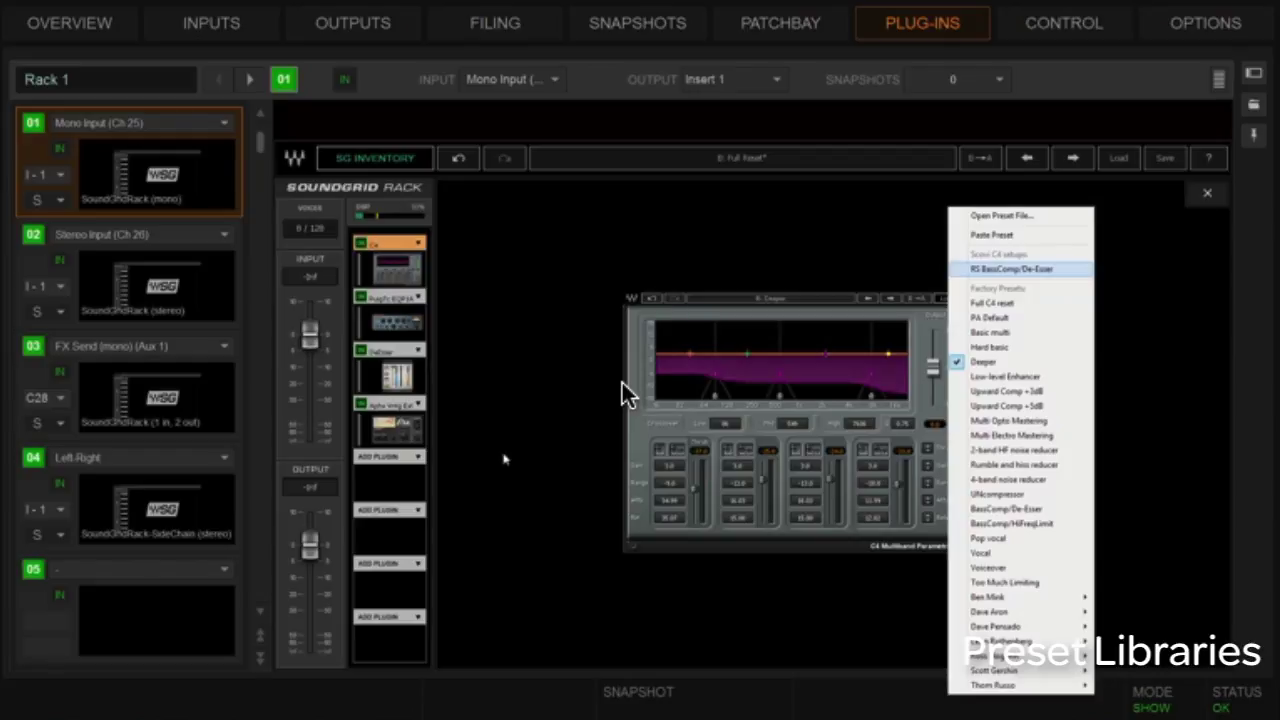
key("Return")
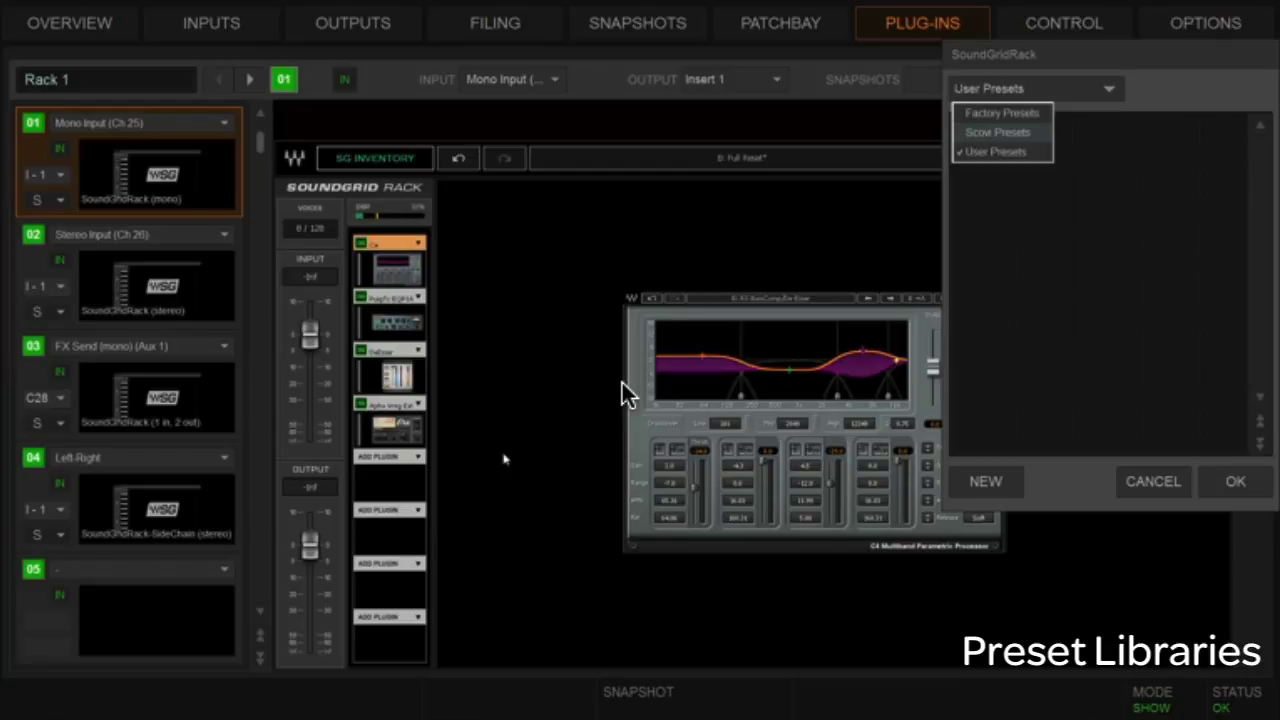
- Save the whole slot 01 SoundGrid rack as a new preset named Mono Bass Channel in the Scovi Presets folder
key("Return")
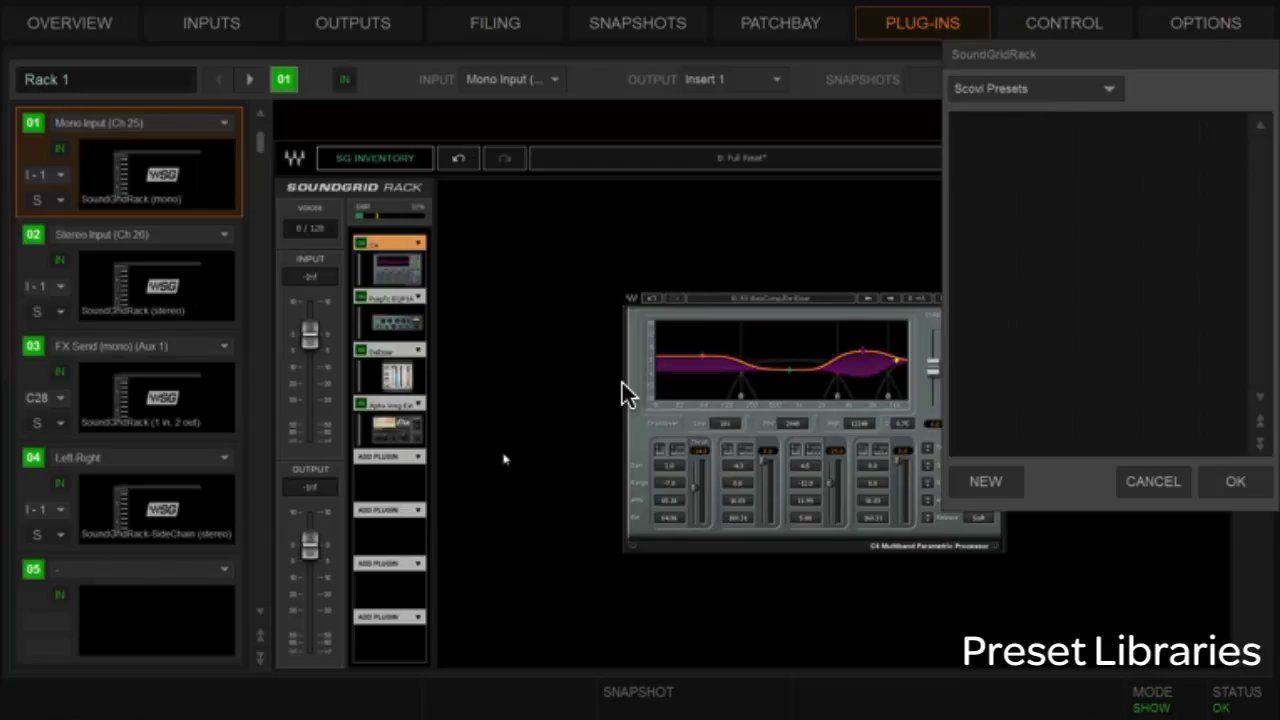
key("ctrl+n")
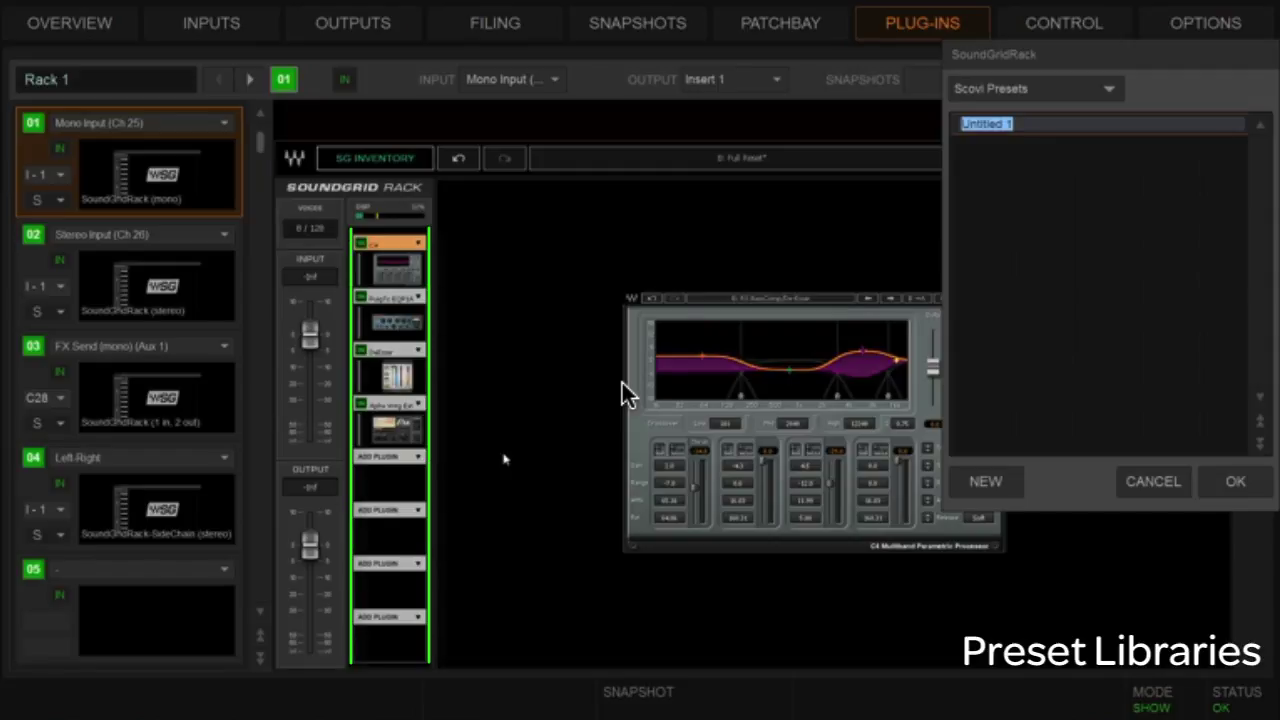
type("Mon o Bass Channel")
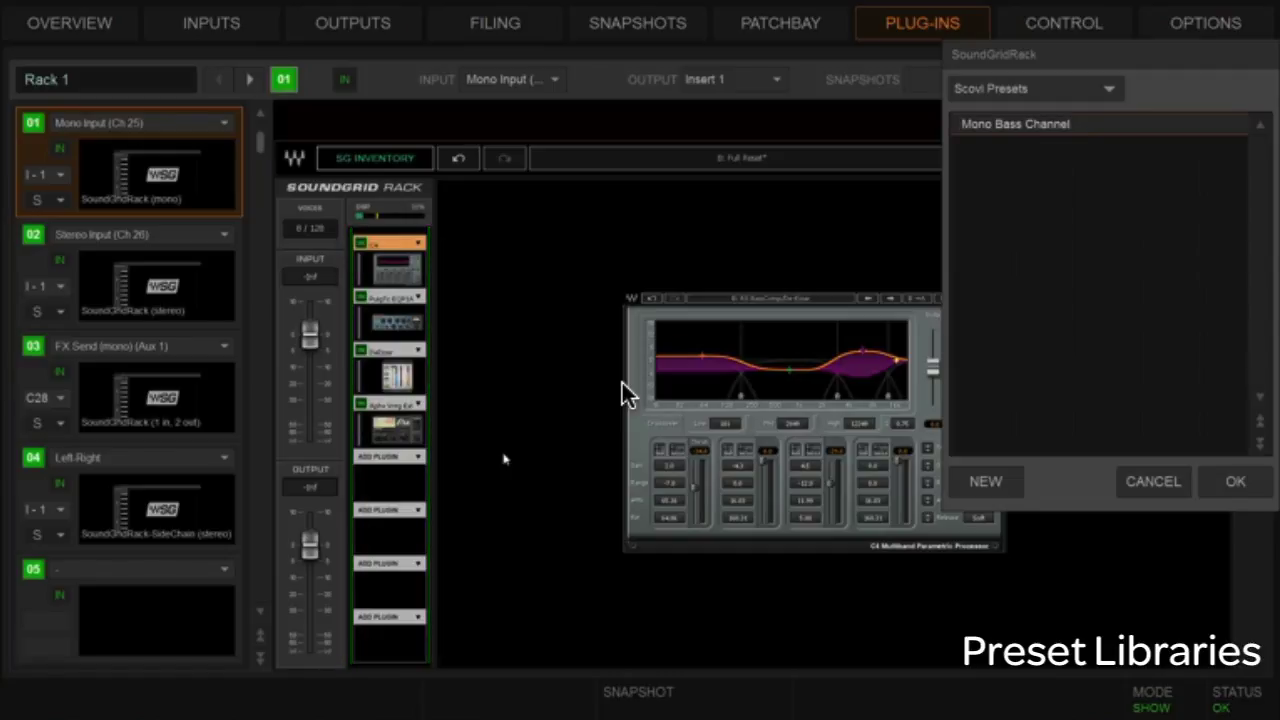
key("Return")
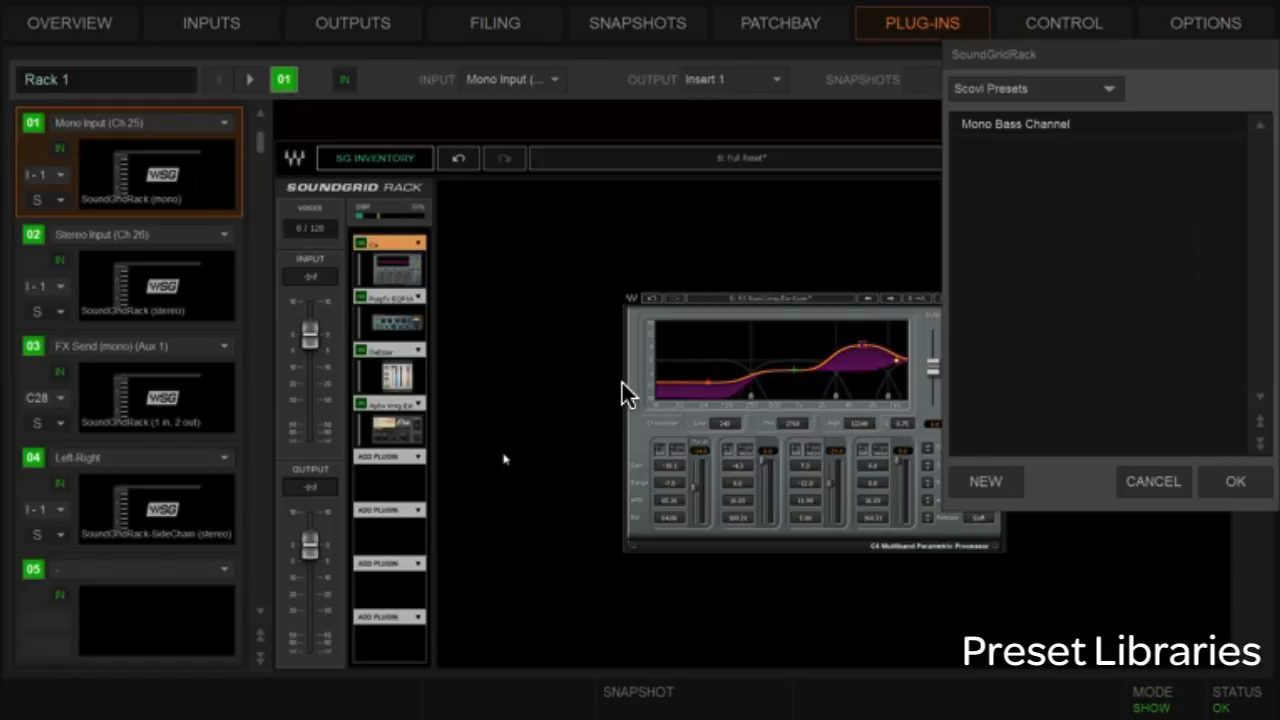
- Name a second rack preset Mono Bass Channel 2 in the Scovi Presets folder
type("Mono")
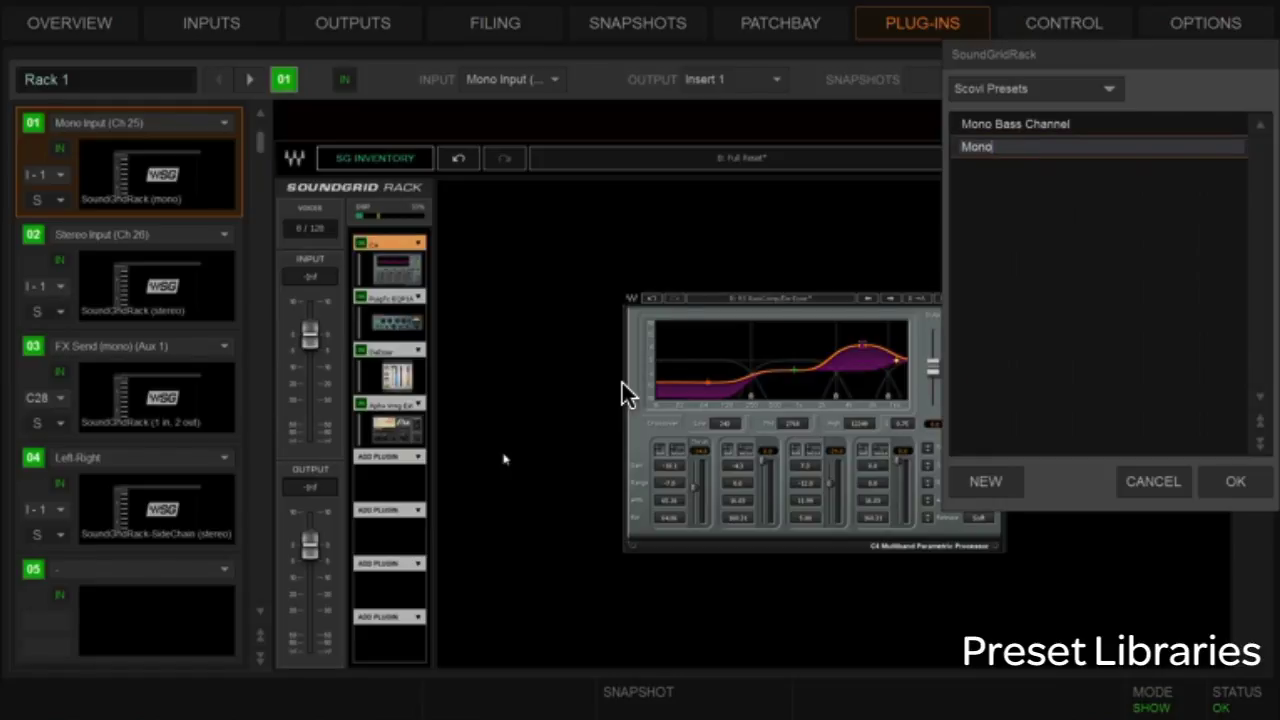
type(" Bass Channel 2")
key("Return")
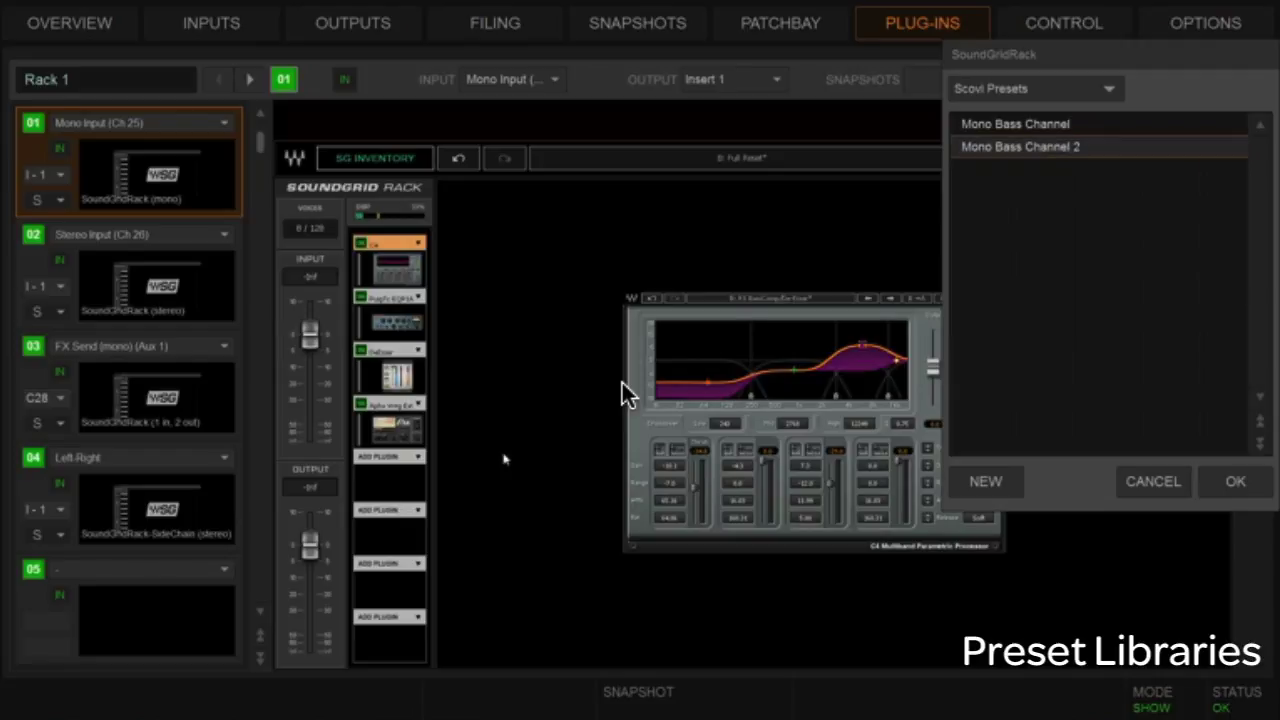
- Recall Mono Bass Channel and Mono Bass Channel 2 alternately to compare the rack presets, and close the preset library
key("Up")
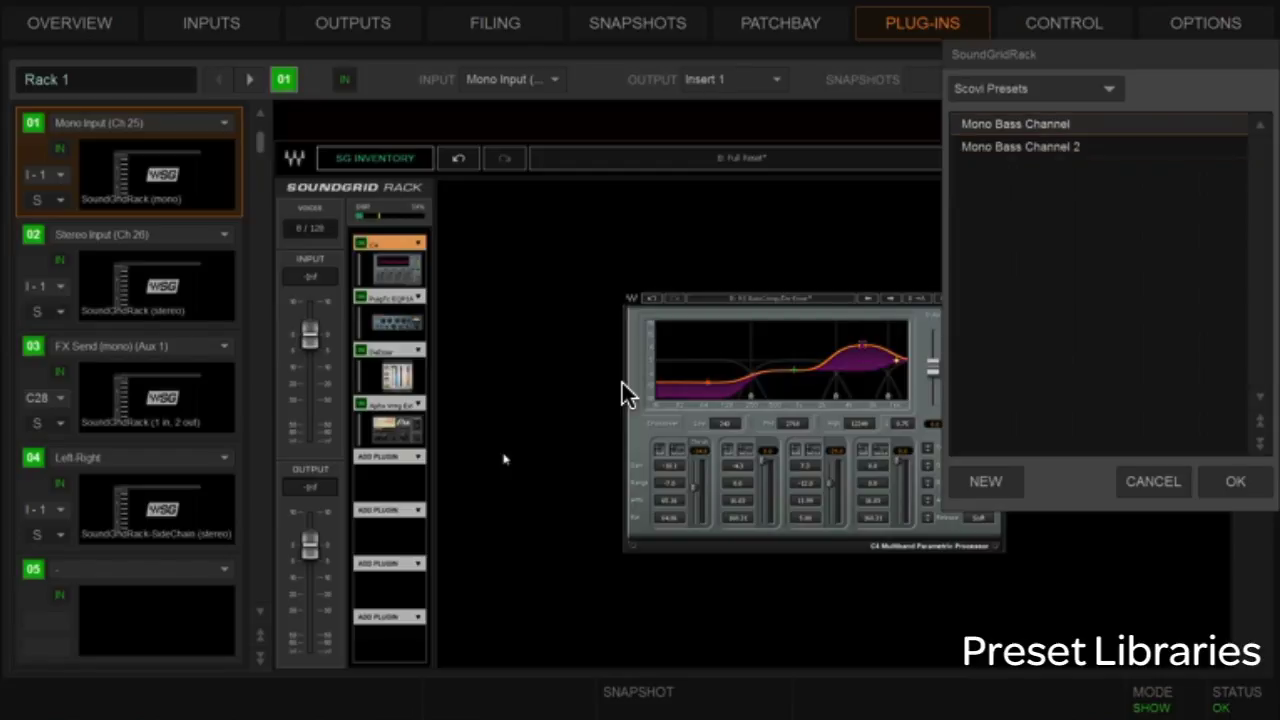
key("Down")
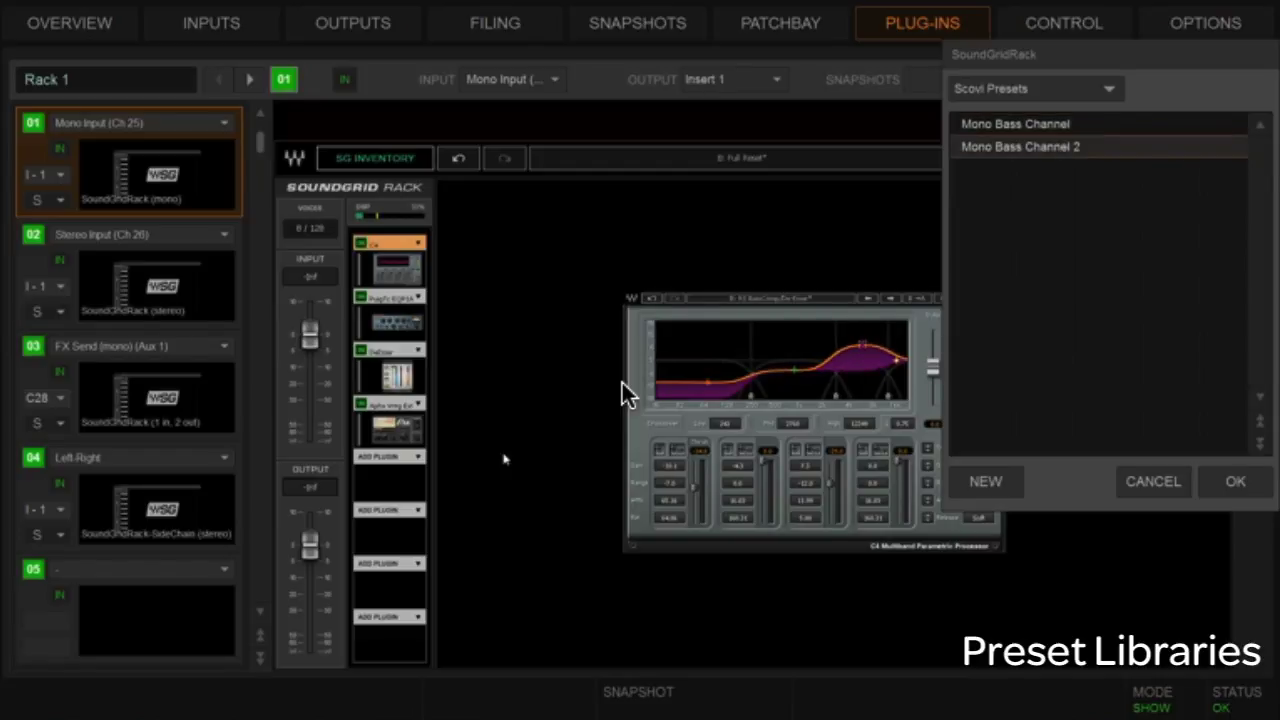
key("Up")
key("Down")
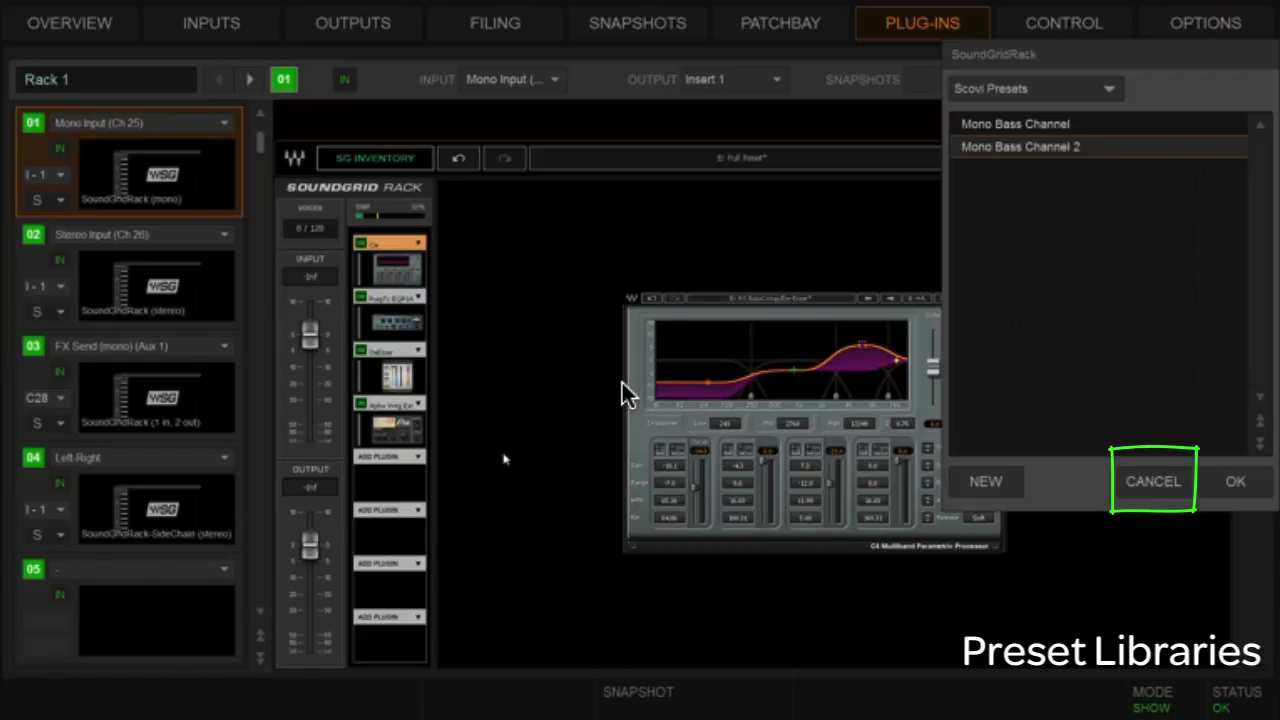
key("Escape")
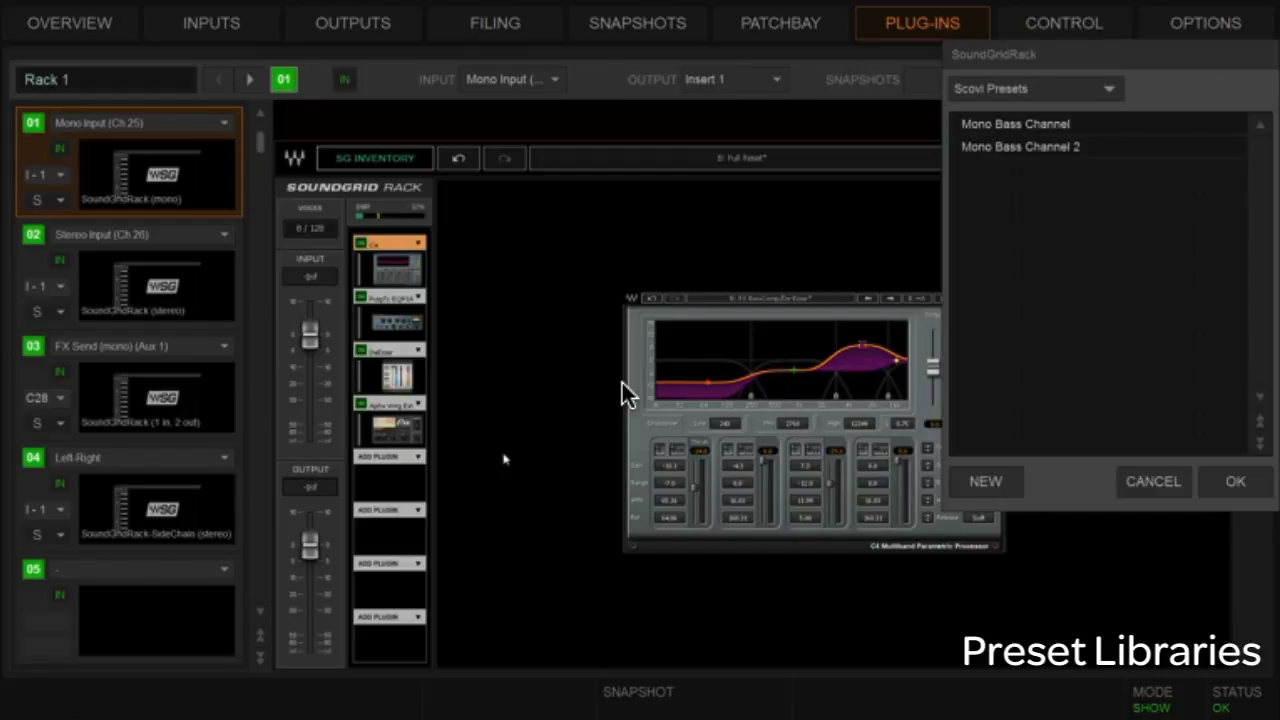
key("Down")
key("Down")
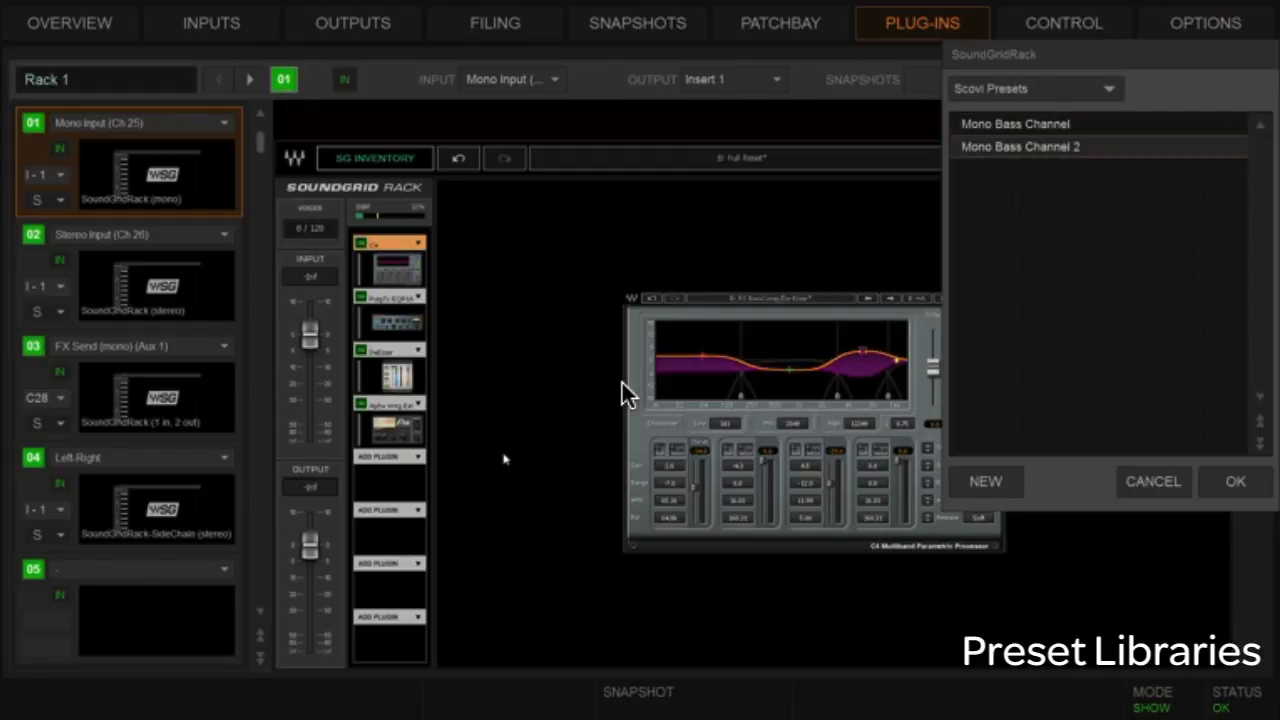
key("Up")
key("Down")
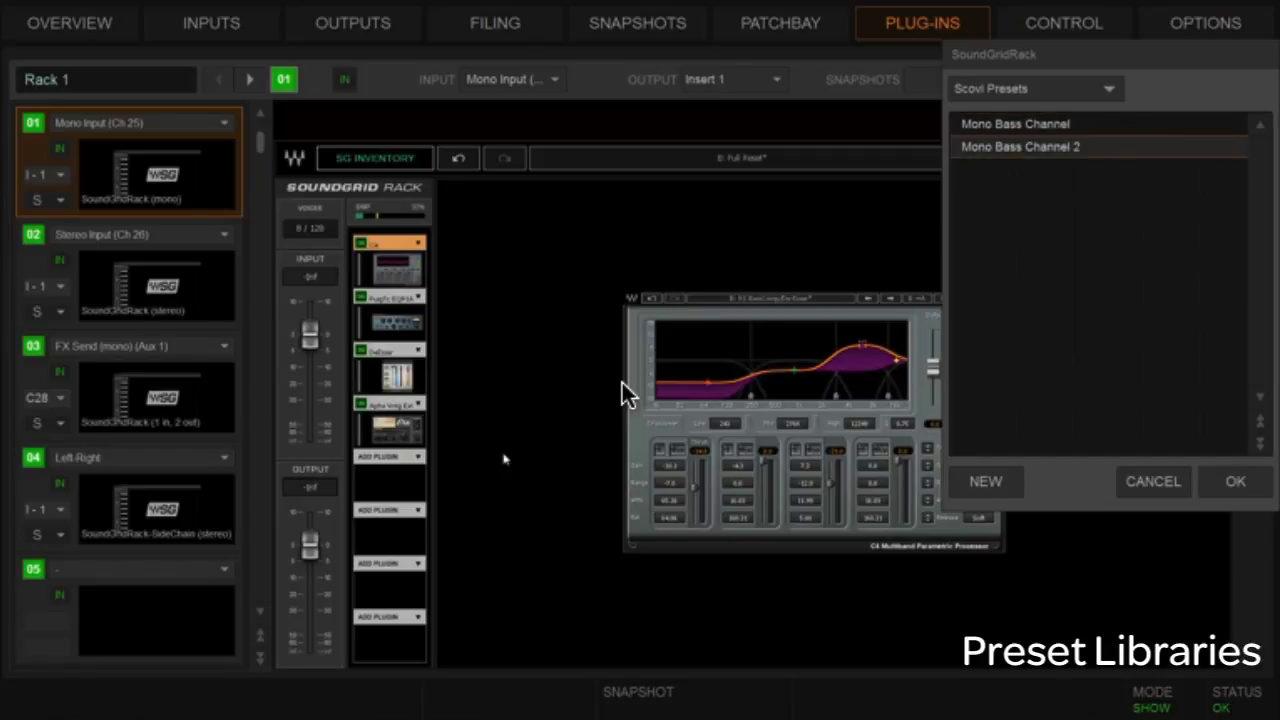
key("Up")
key("Up")
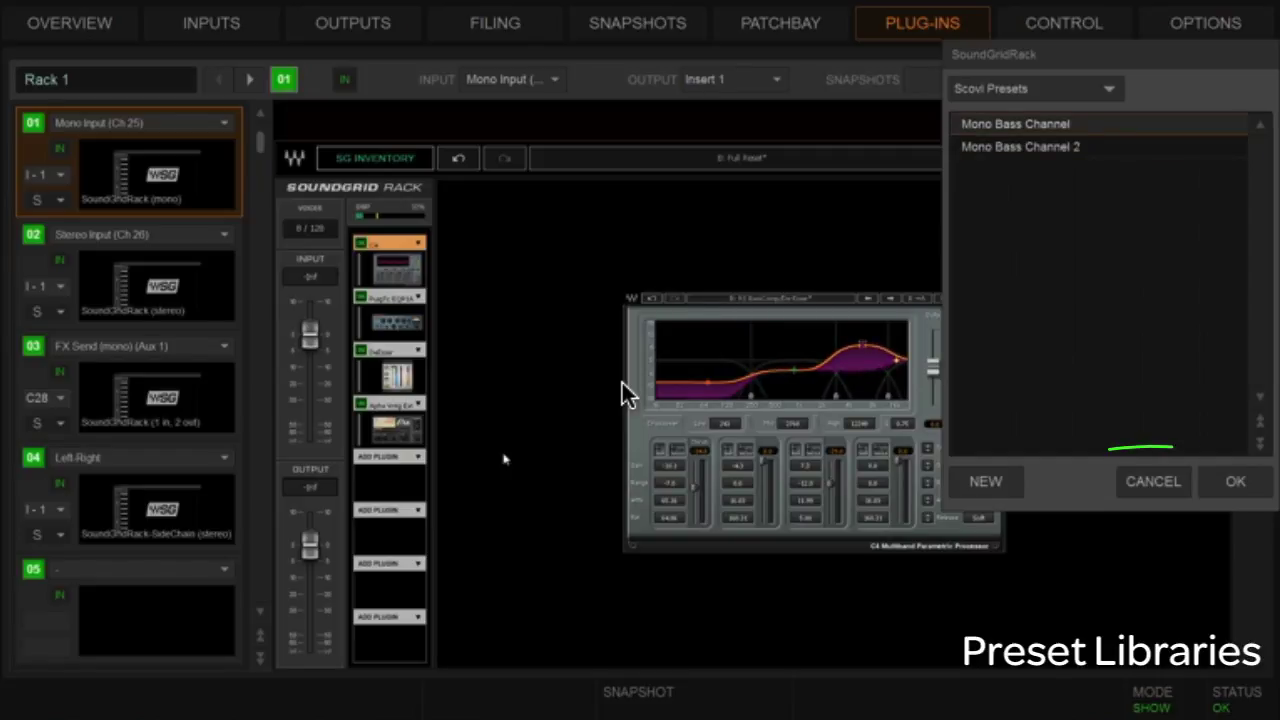
key("Escape")
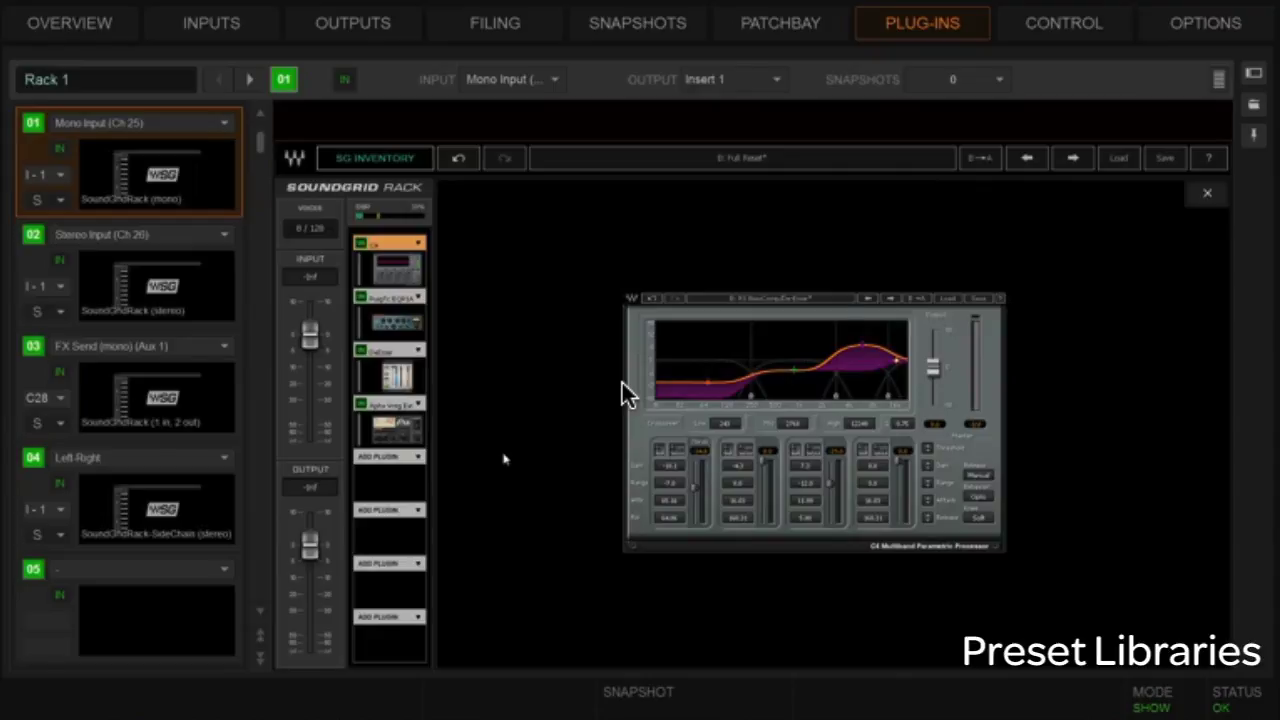
- Copy the Scovi Waves Presets folder from User Data (D:) to Removable Disk (E:) within C4's open-preset-file dialog
left_click(947, 298)
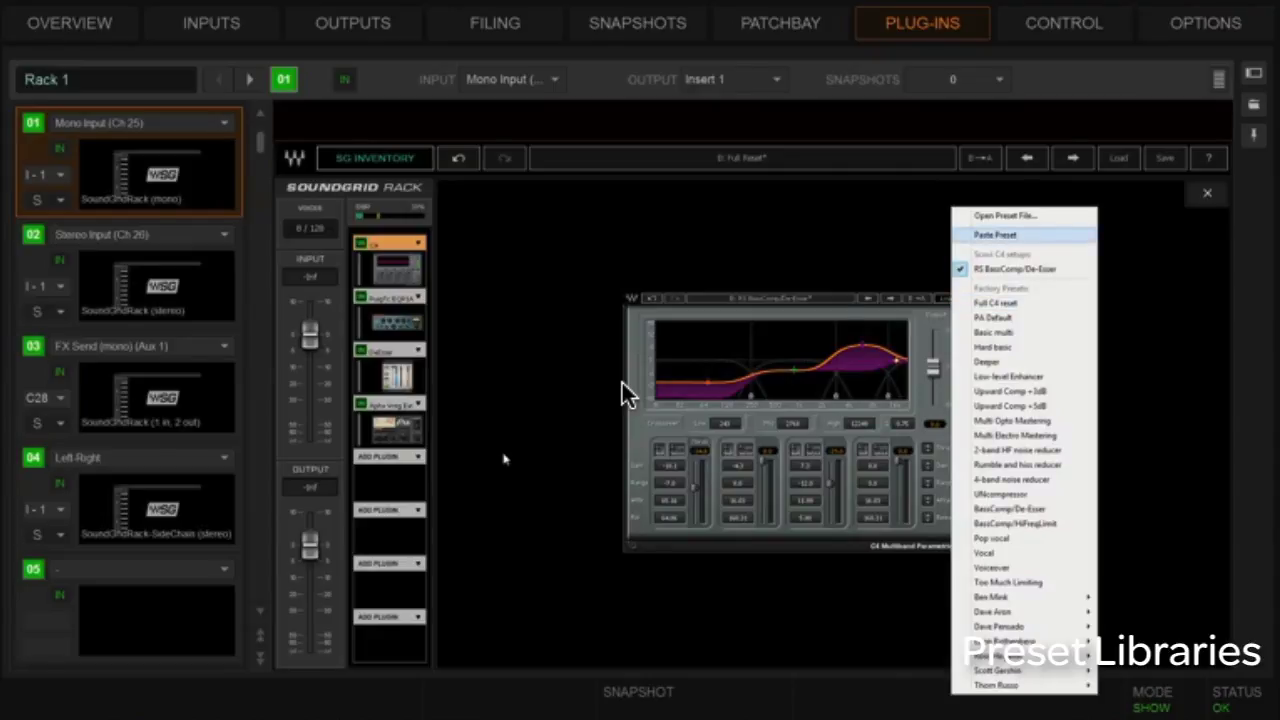
left_click(1005, 215)
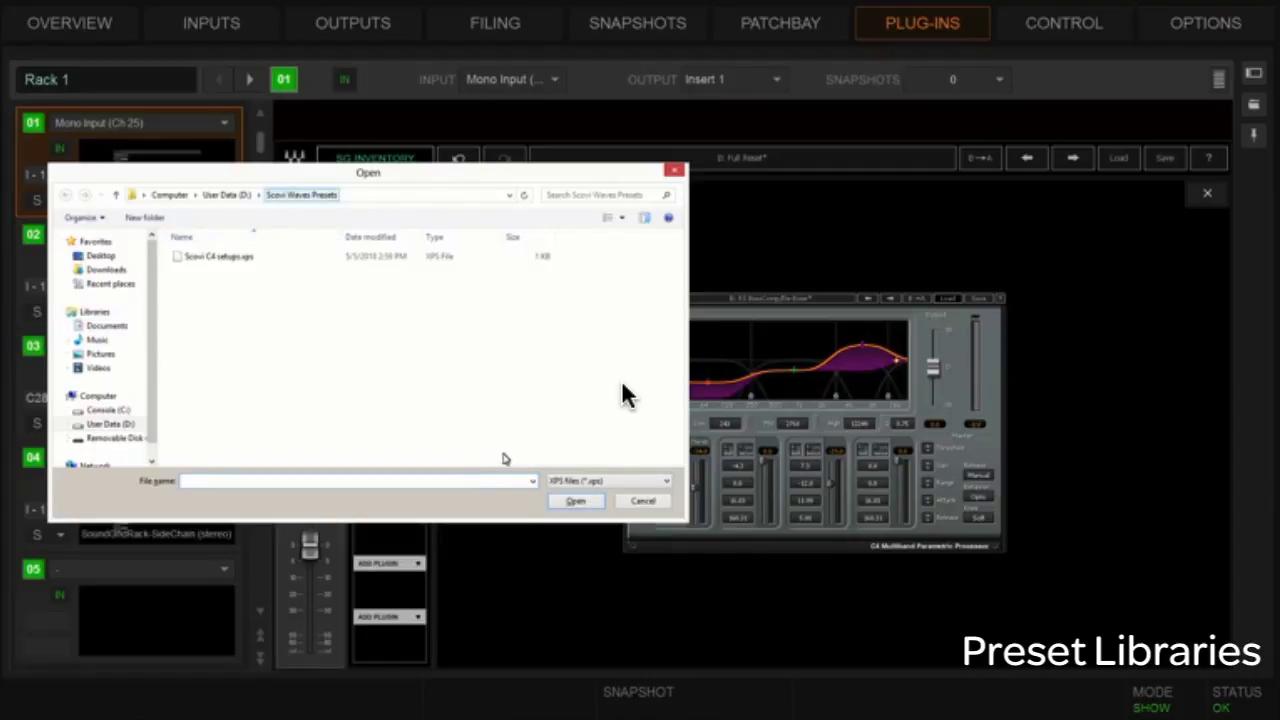
left_click(227, 195)
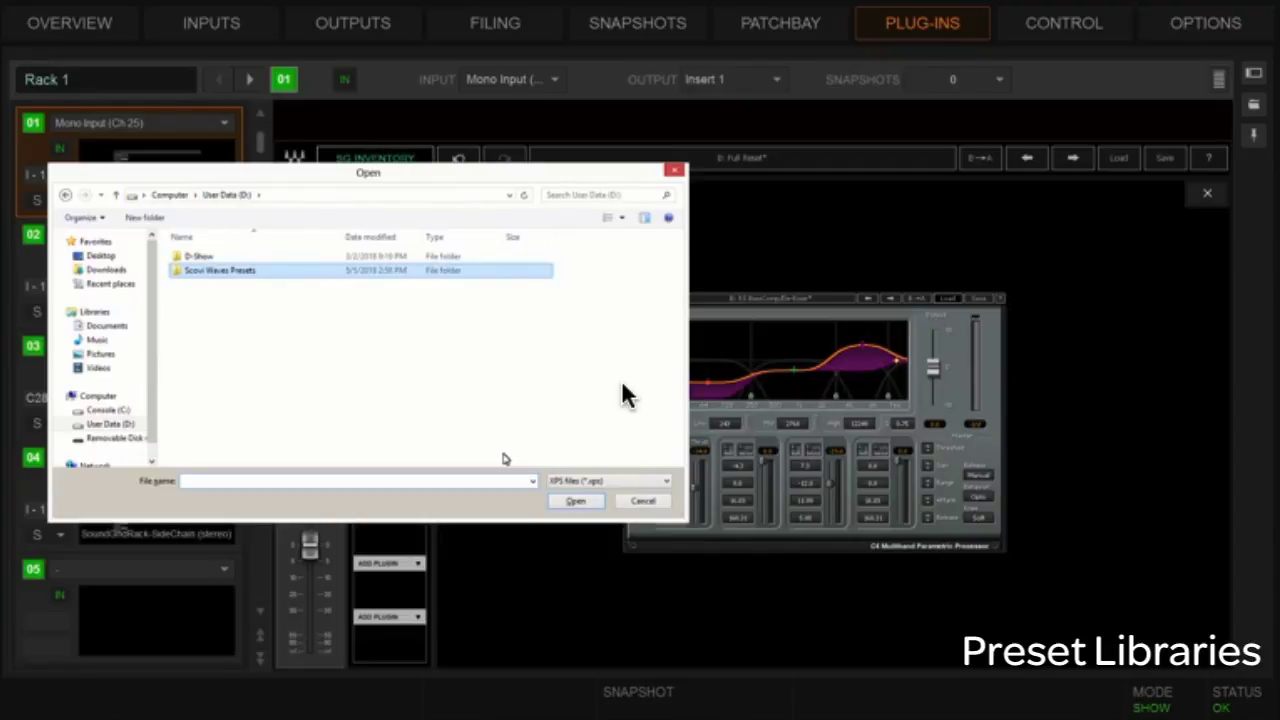
key("Return")
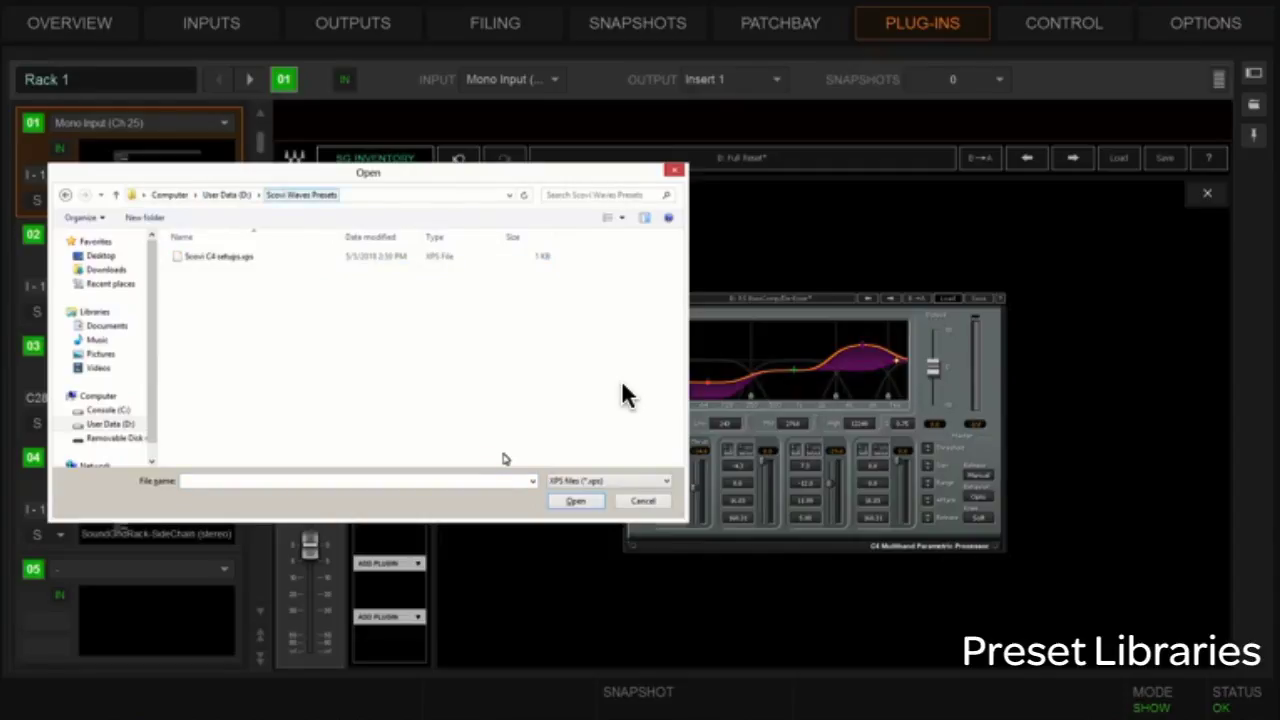
key("BackSpace")
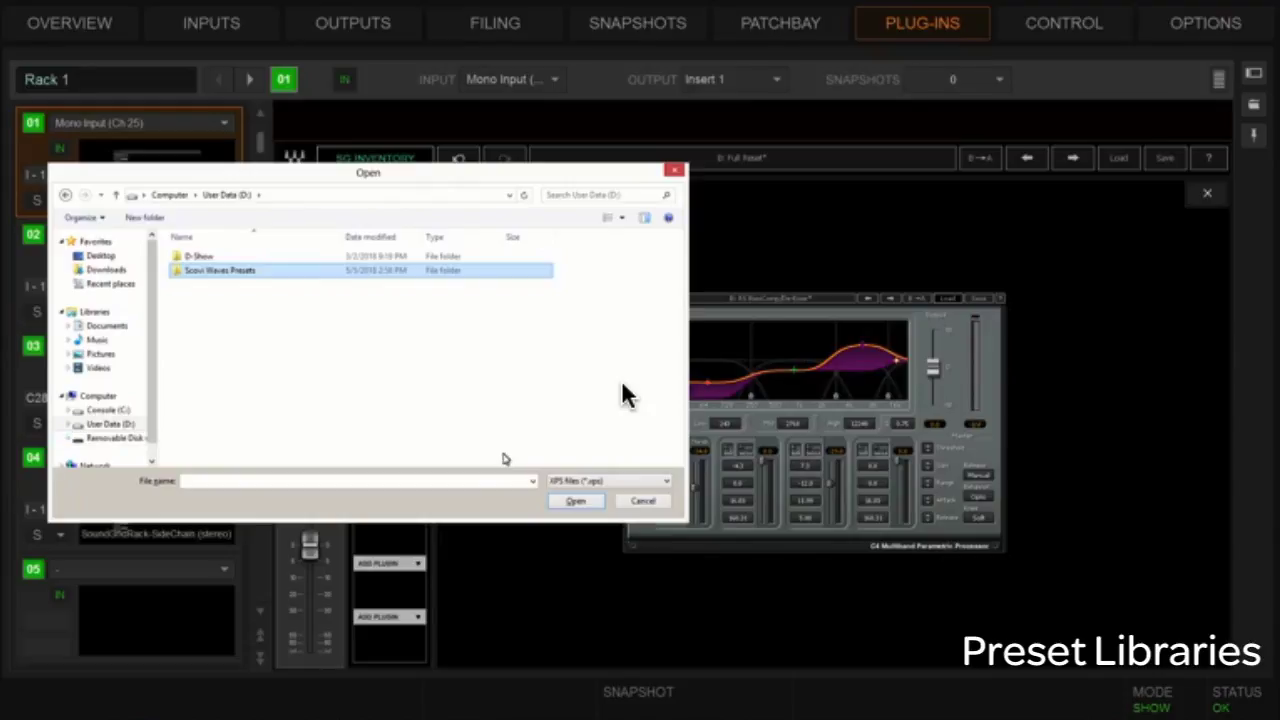
left_click_drag(220, 270, 116, 438)
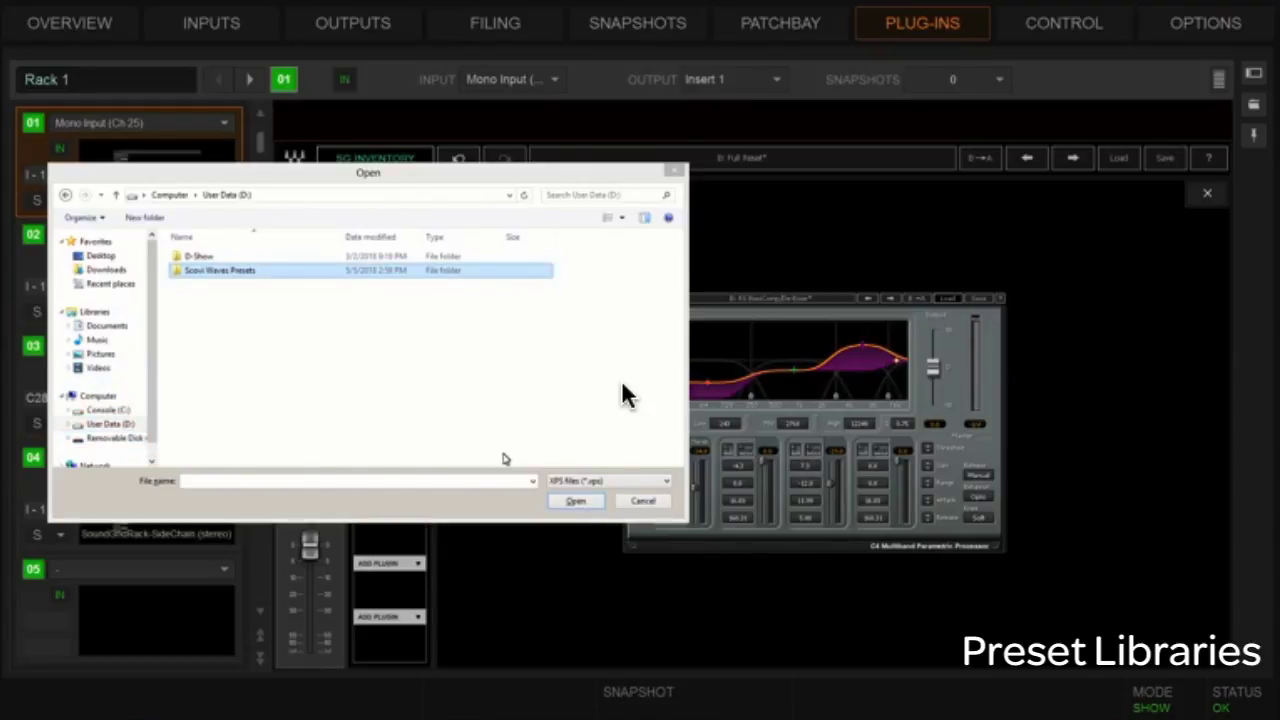
left_click(114, 438)
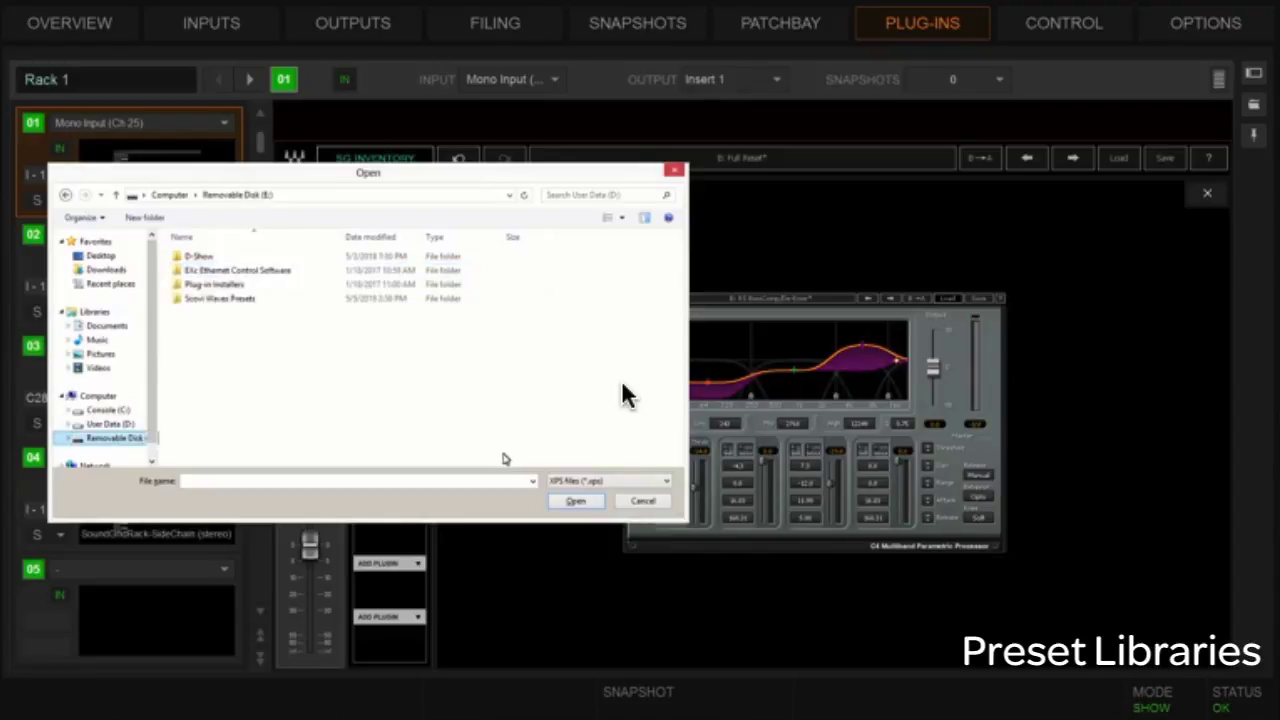
left_click(220, 298)
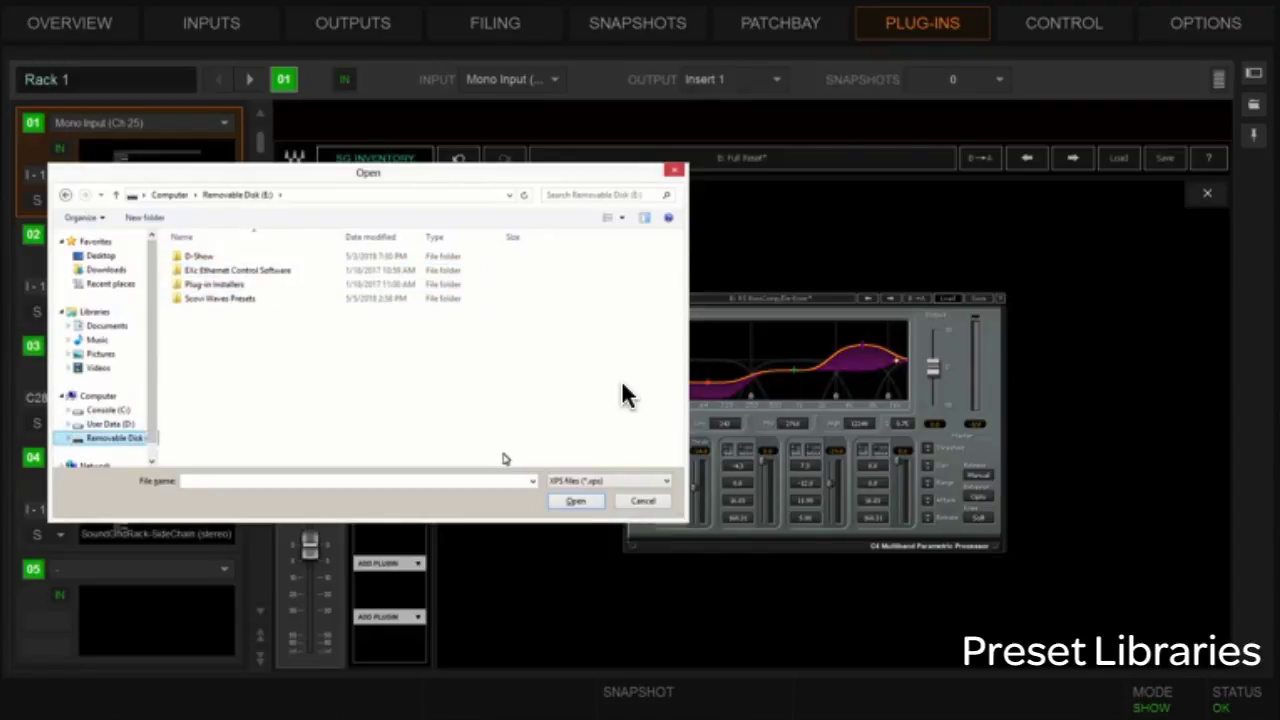
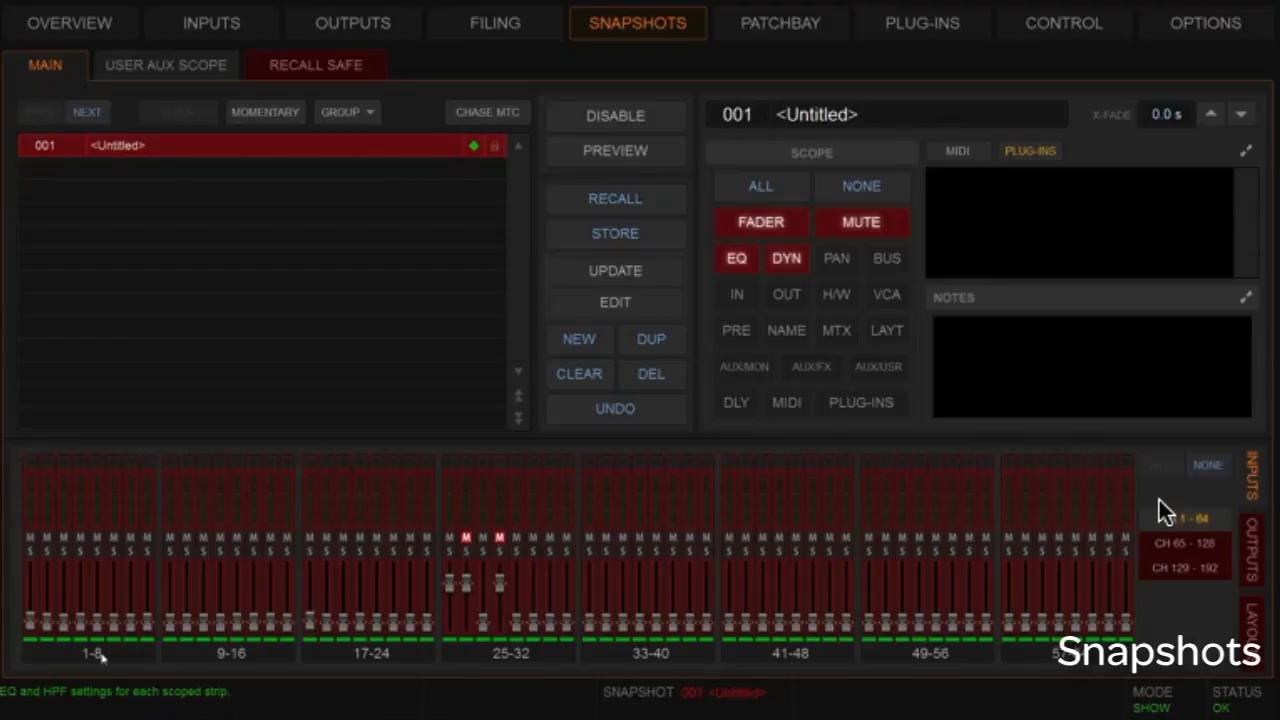
- Clear the recall scope of snapshot 001 and name the snapshot Song 1
left_click(861, 186)
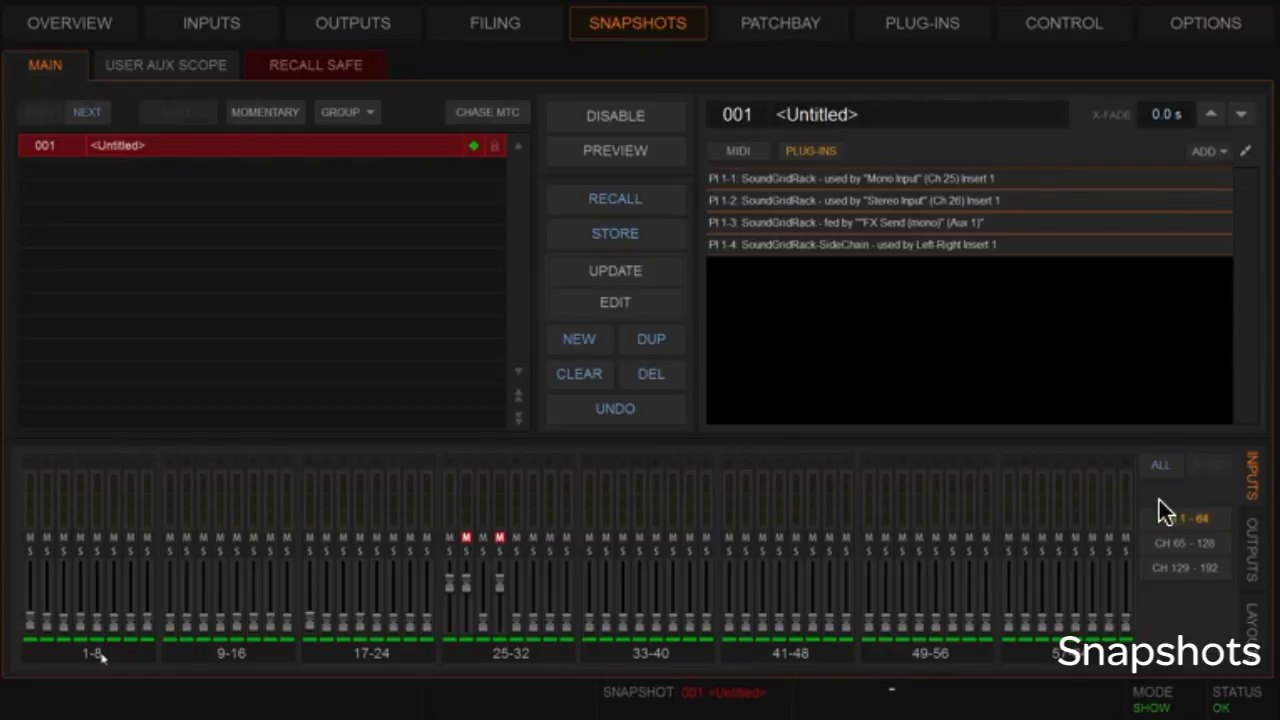
key("F2")
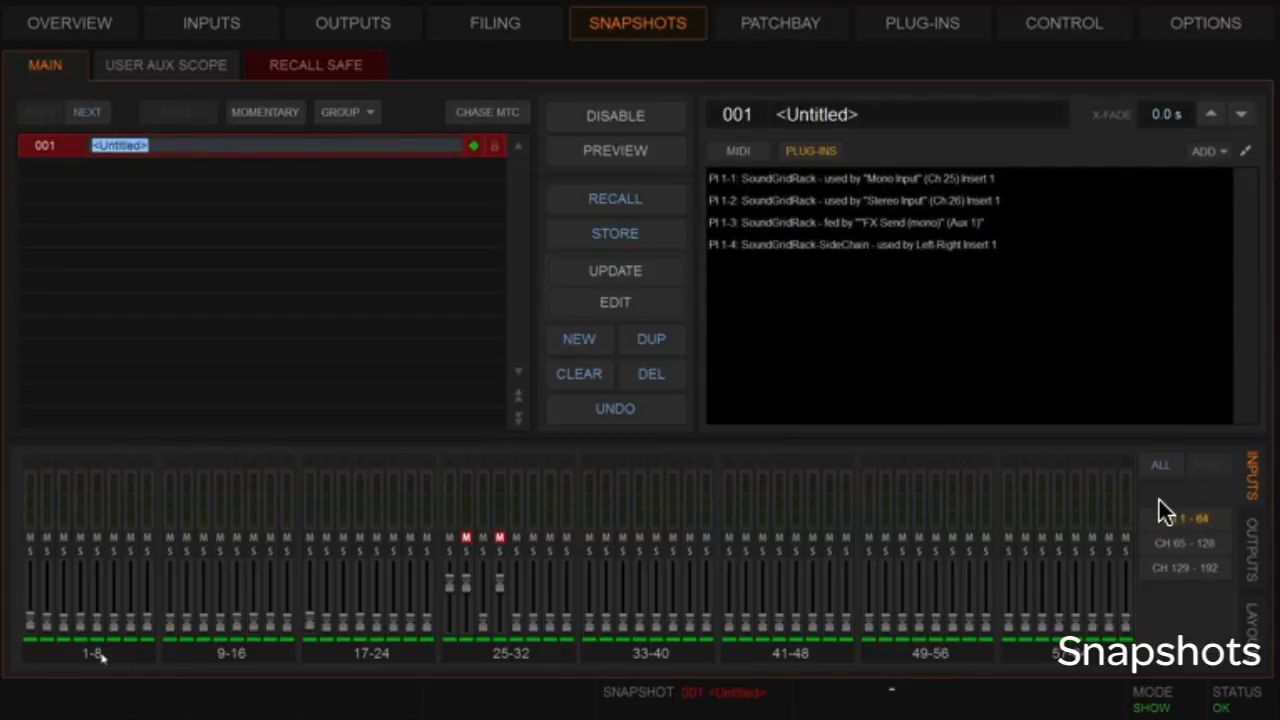
type("Song 1")
key("Return")
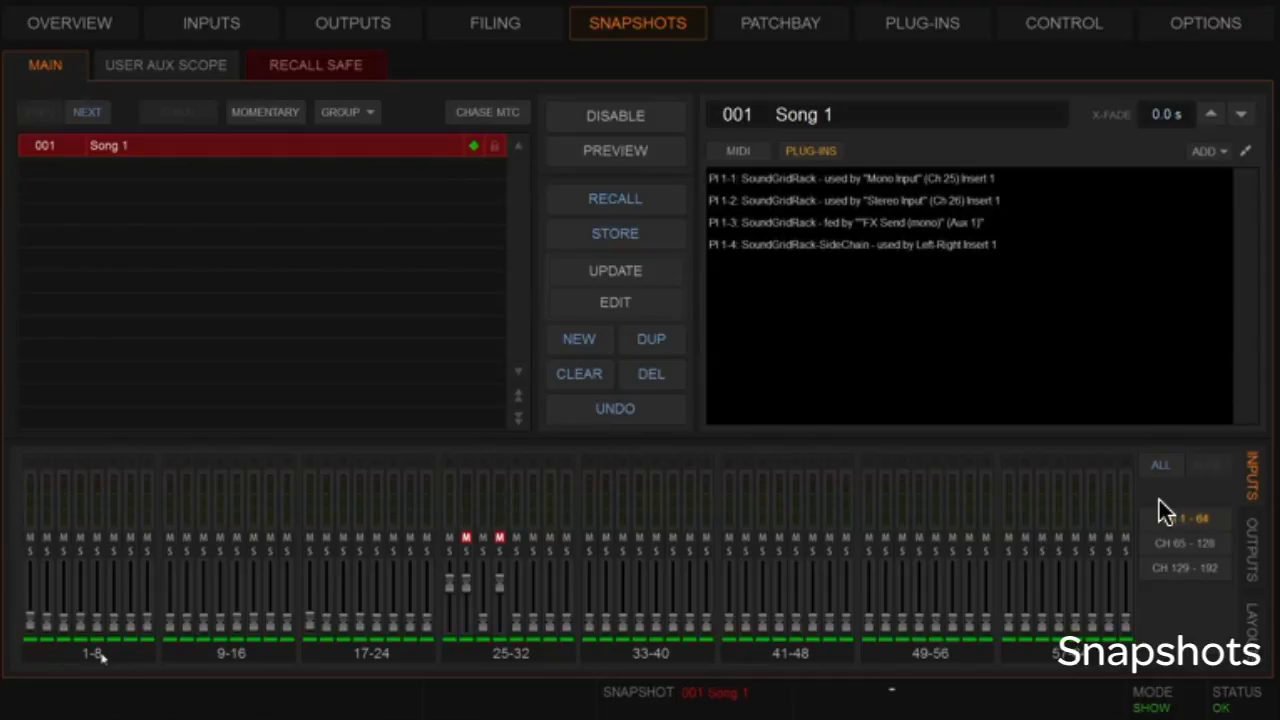
- Store the current settings to Song 1 and duplicate it as a second snapshot named Song 2
key("ctrl+s")
key("ctrl+s")
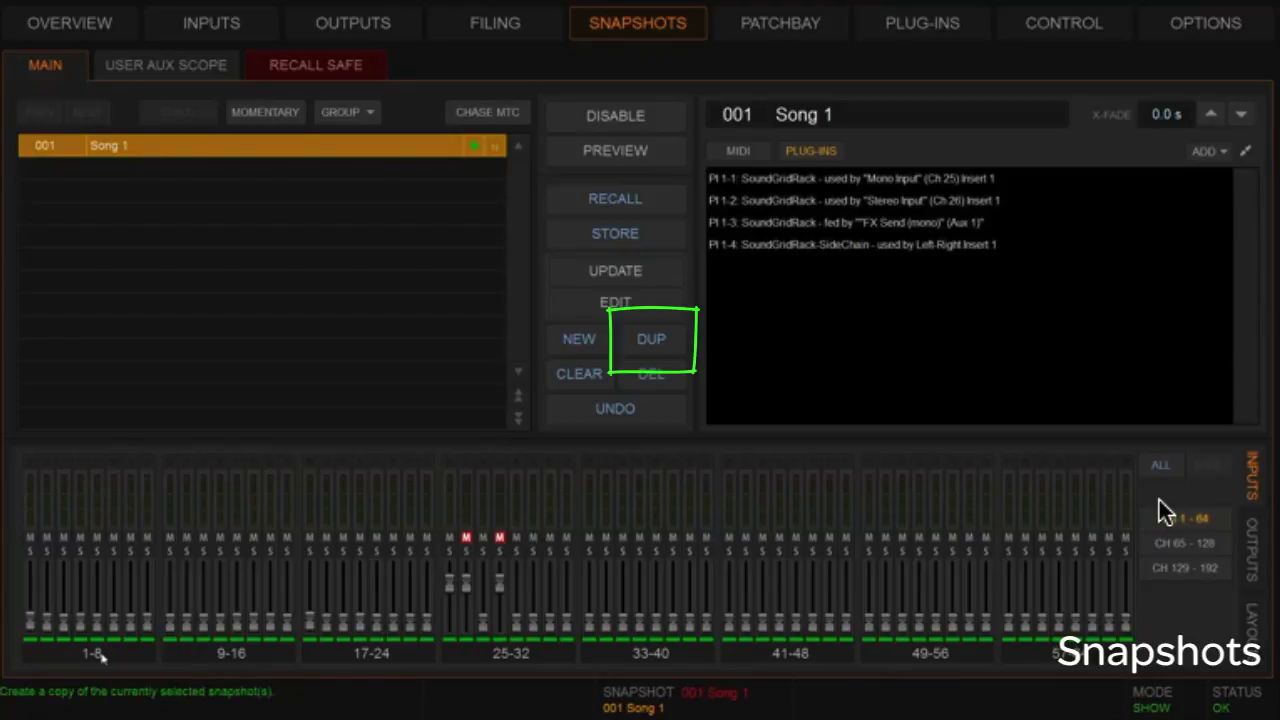
key("ctrl+d")
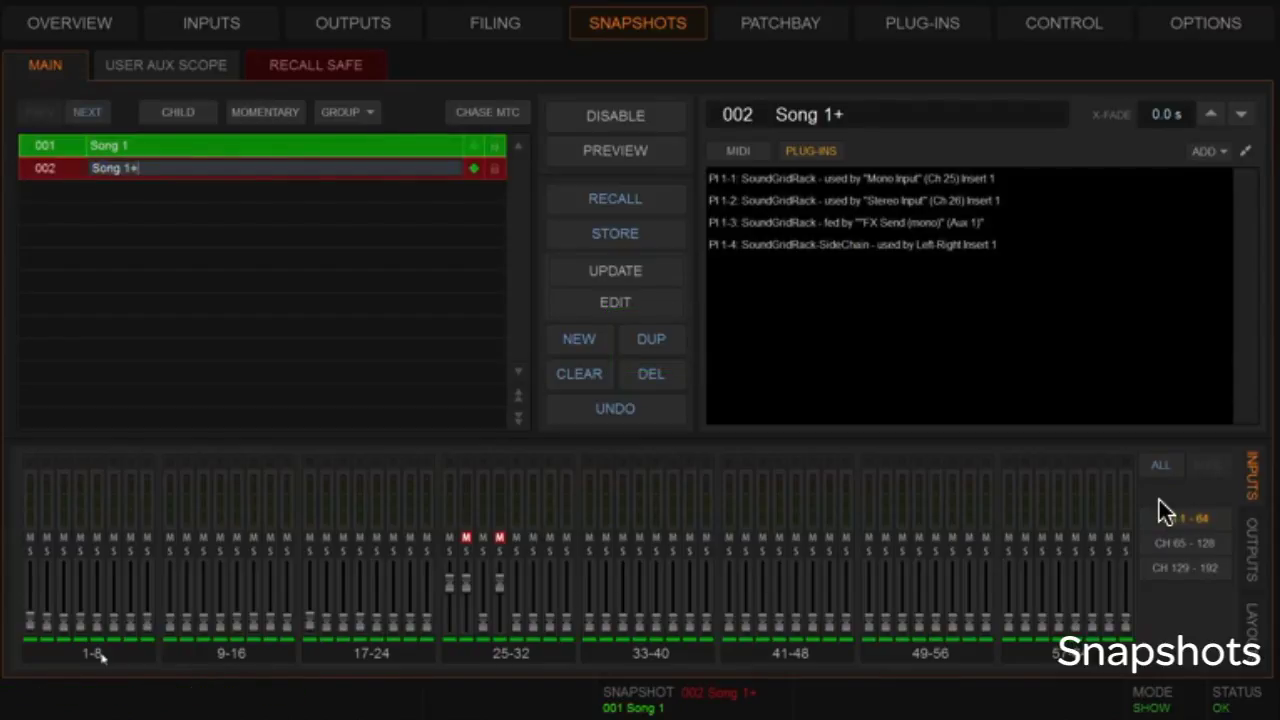
key("BackSpace")
key("BackSpace")
type("2")
key("Return")
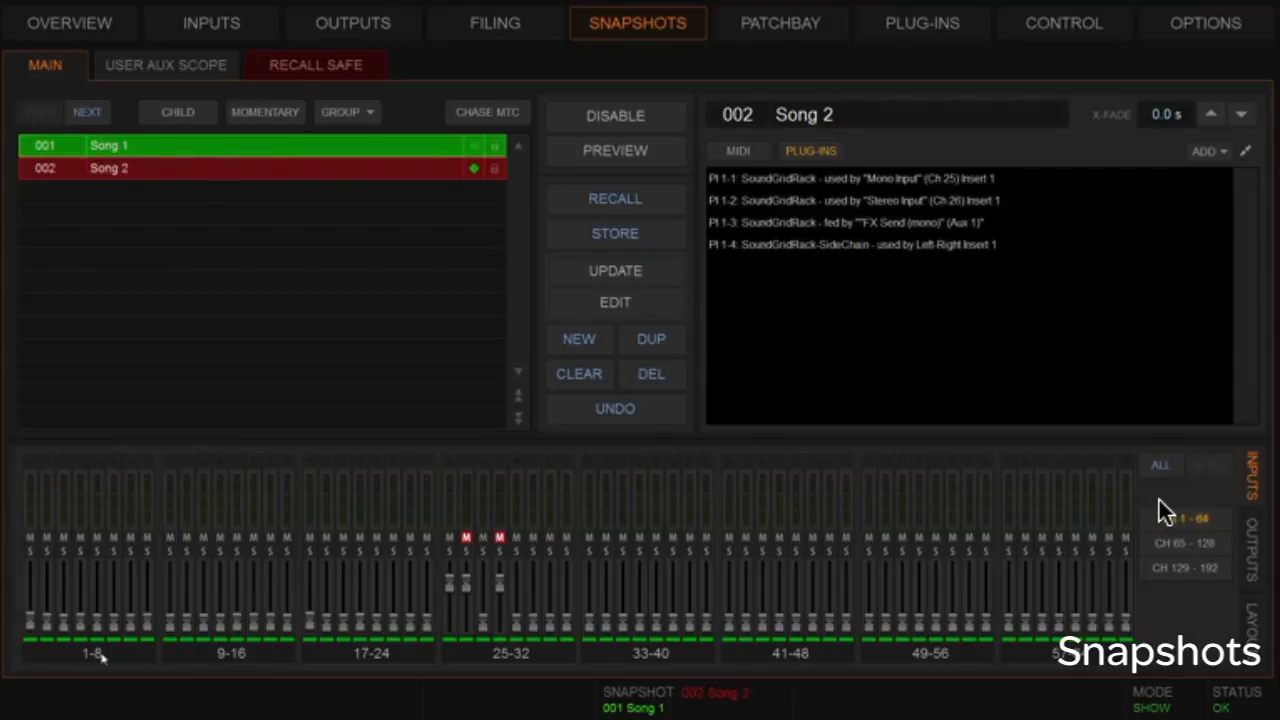
- Recall Song 2 and duplicate it as a third snapshot named Song 3
key("ctrl+r")
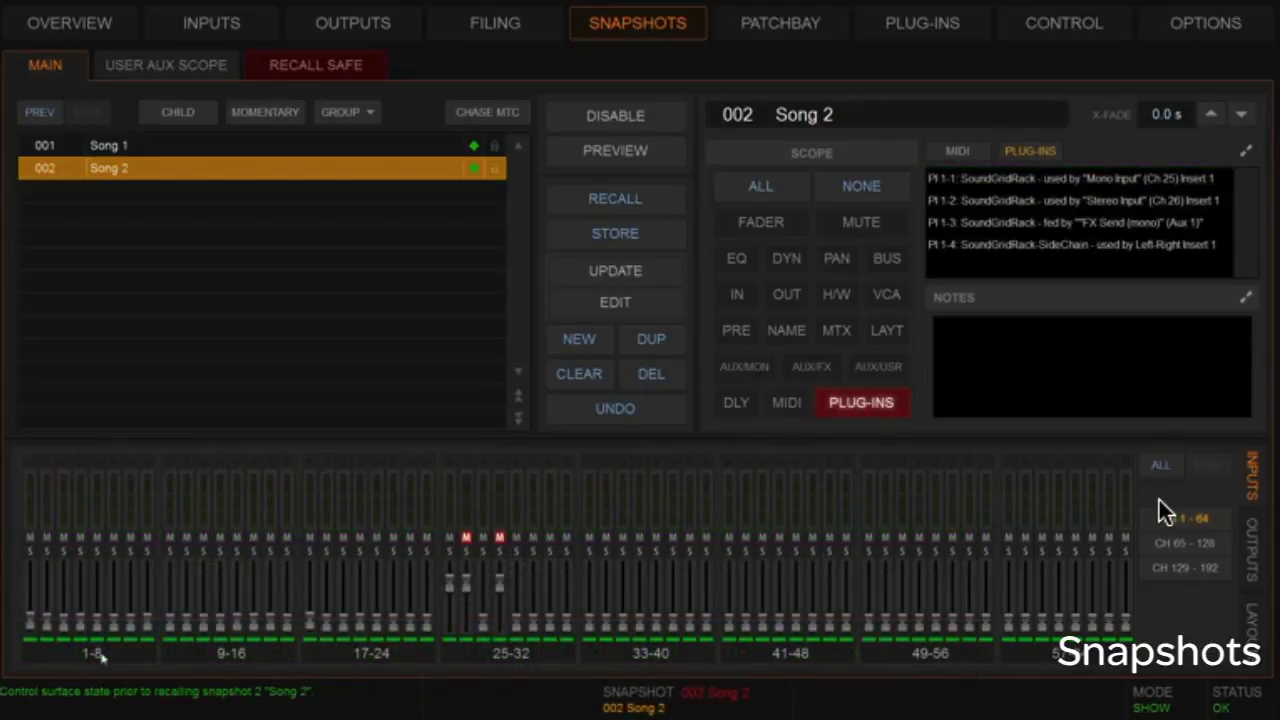
key("ctrl+d")
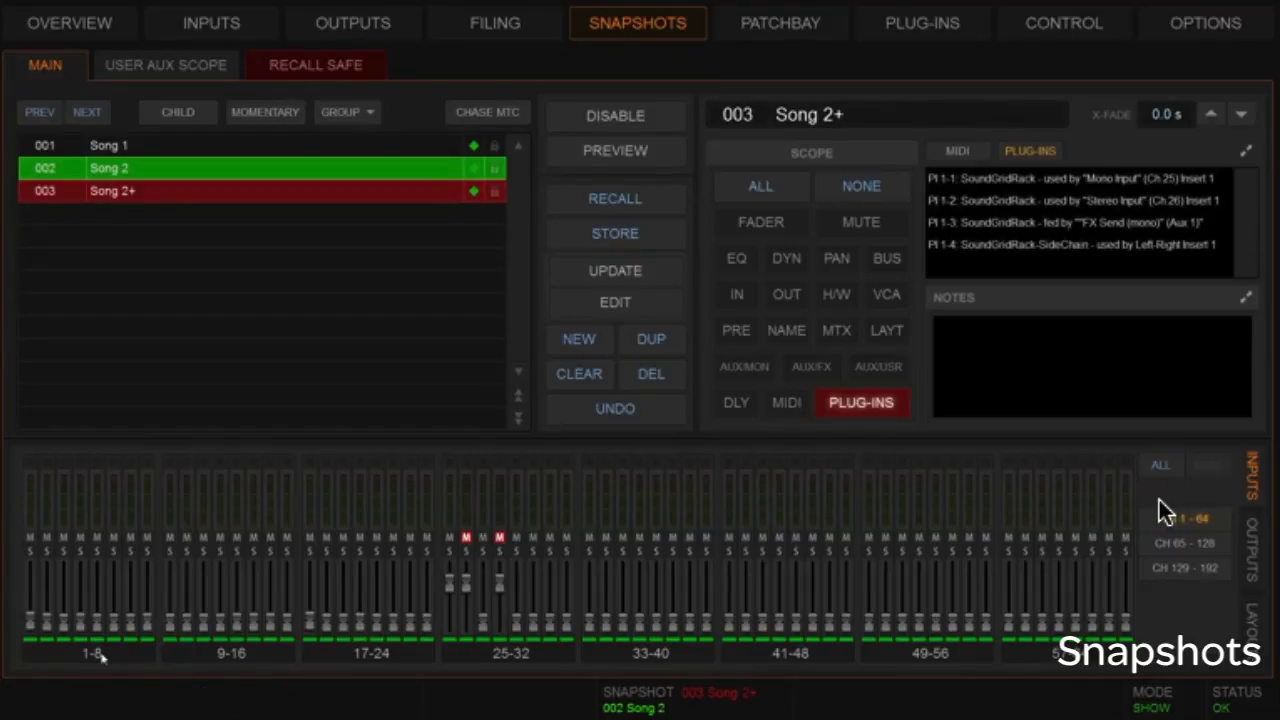
key("F2")
type("Song ")
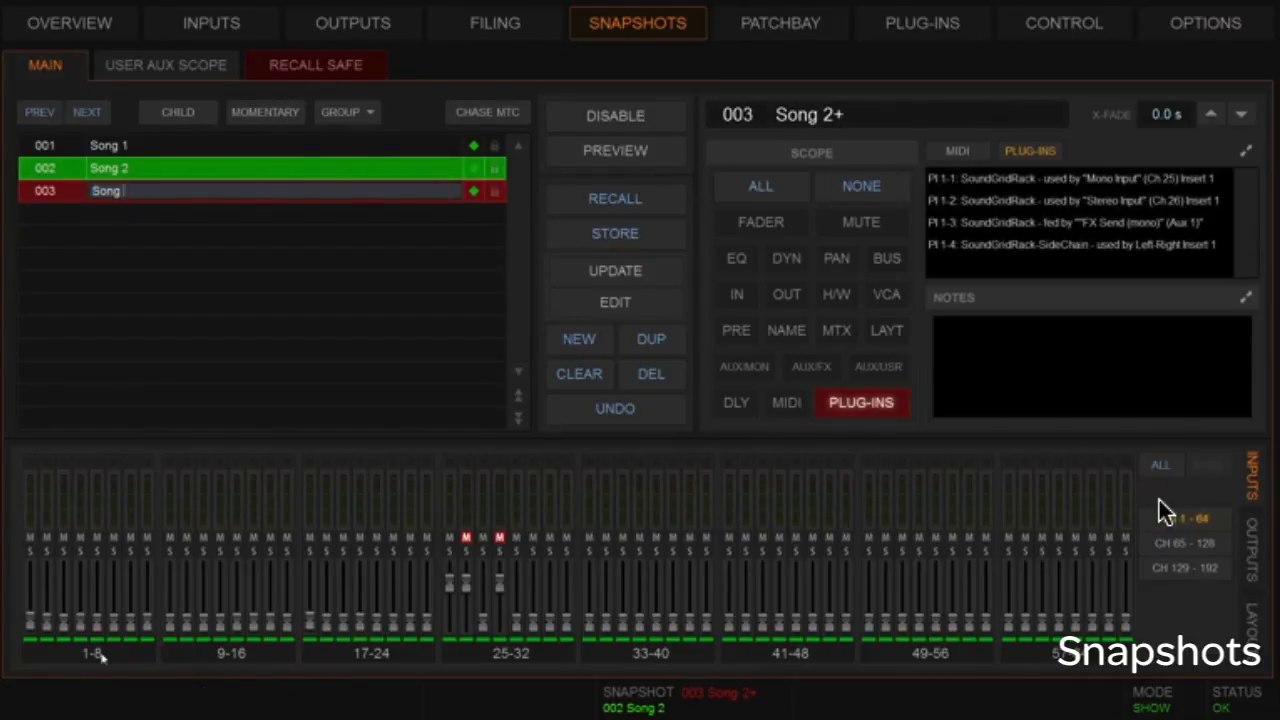
type("3")
key("Return")
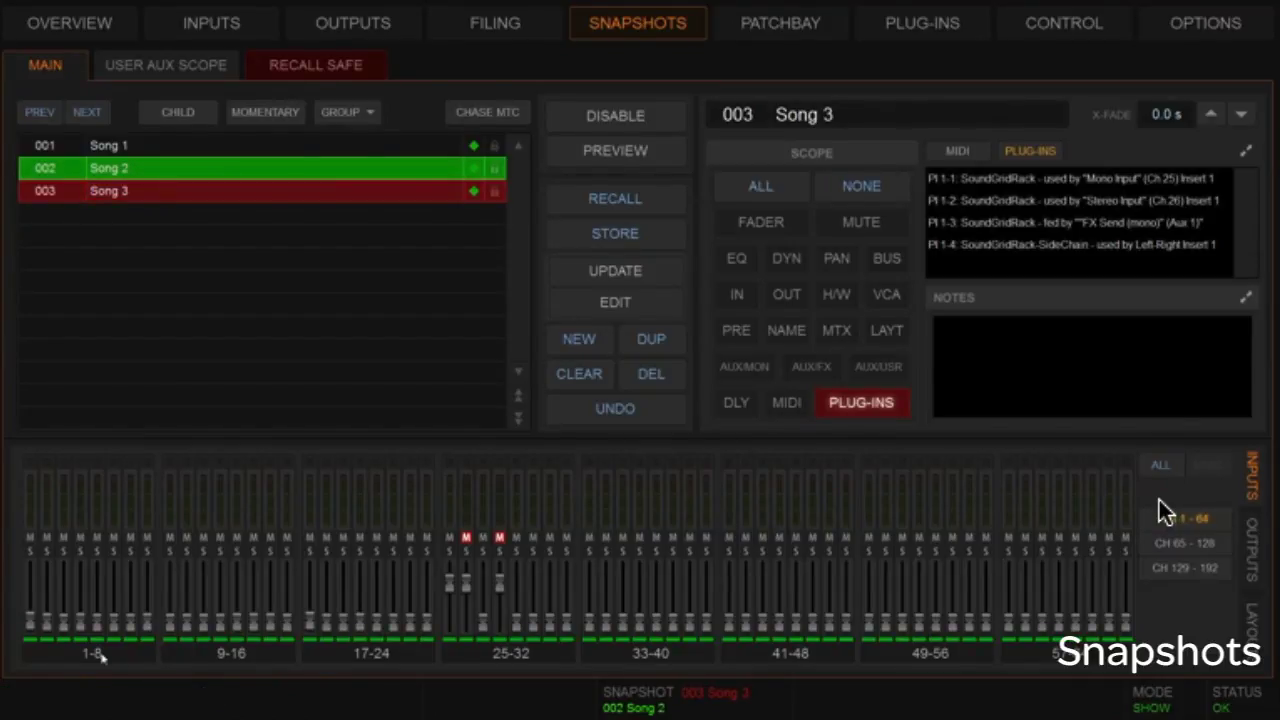
- Duplicate Song 3 as a fourth snapshot named Song 4
left_click(650, 339)
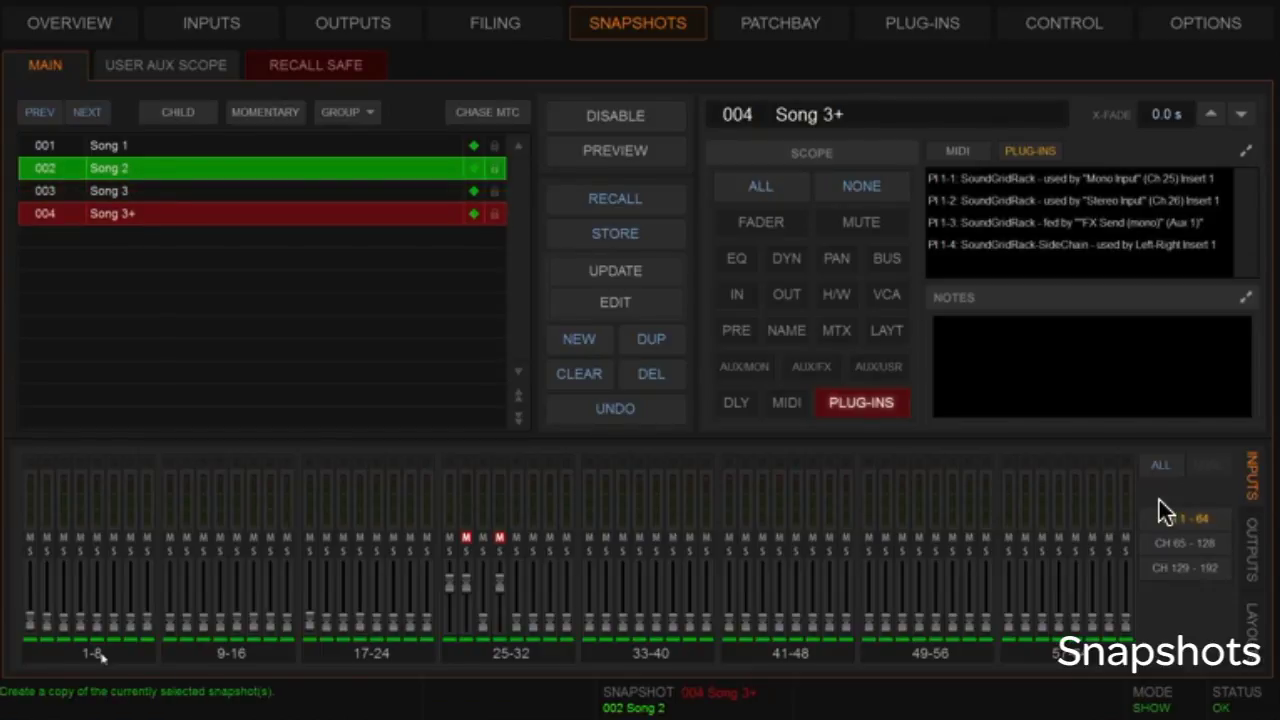
double_click(112, 213)
key("Right")
key("BackSpace")
key("BackSpace")
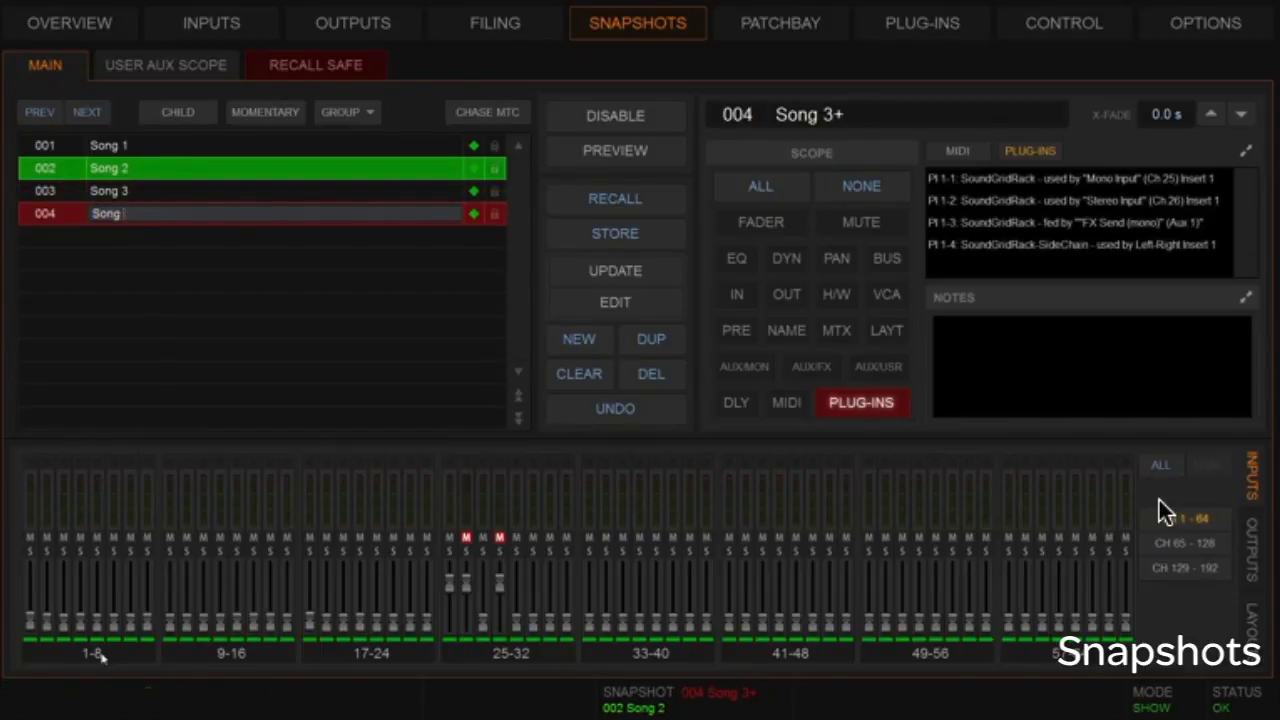
type("4")
key("Return")
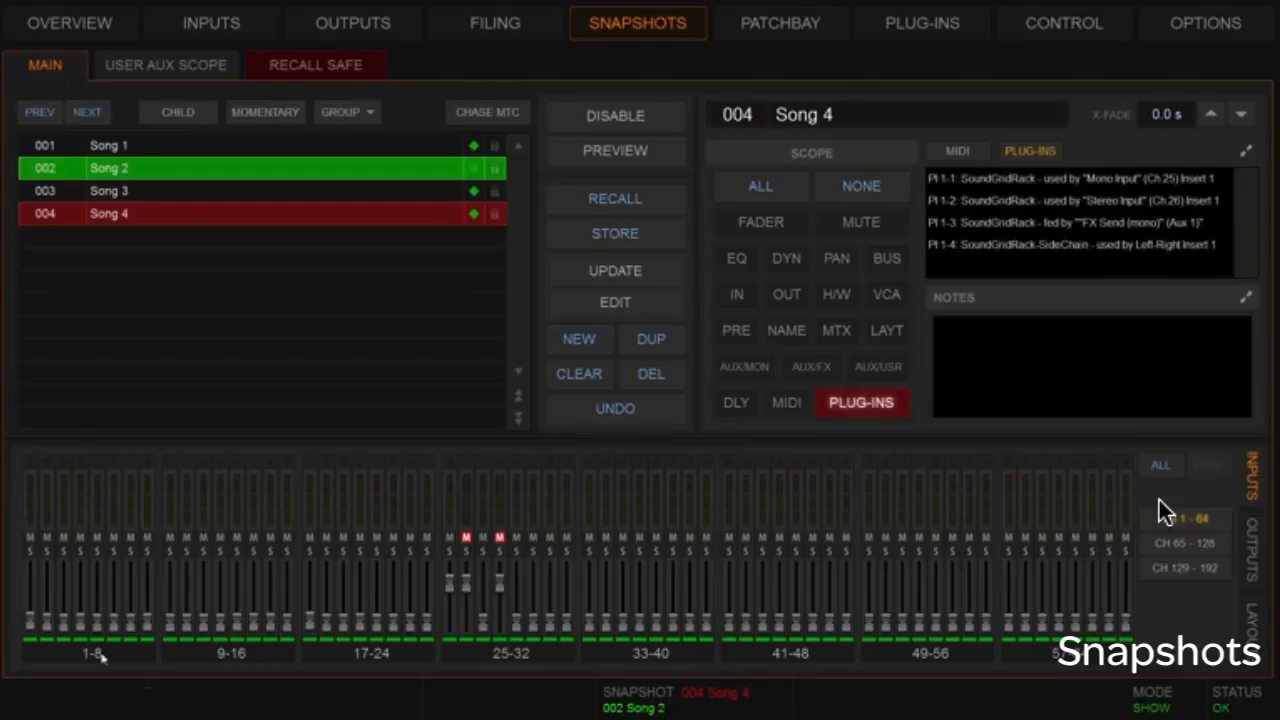
- Recall Song 1 and step the selection through the other snapshots and back to Song 1
left_click(109, 145)
key("Return")
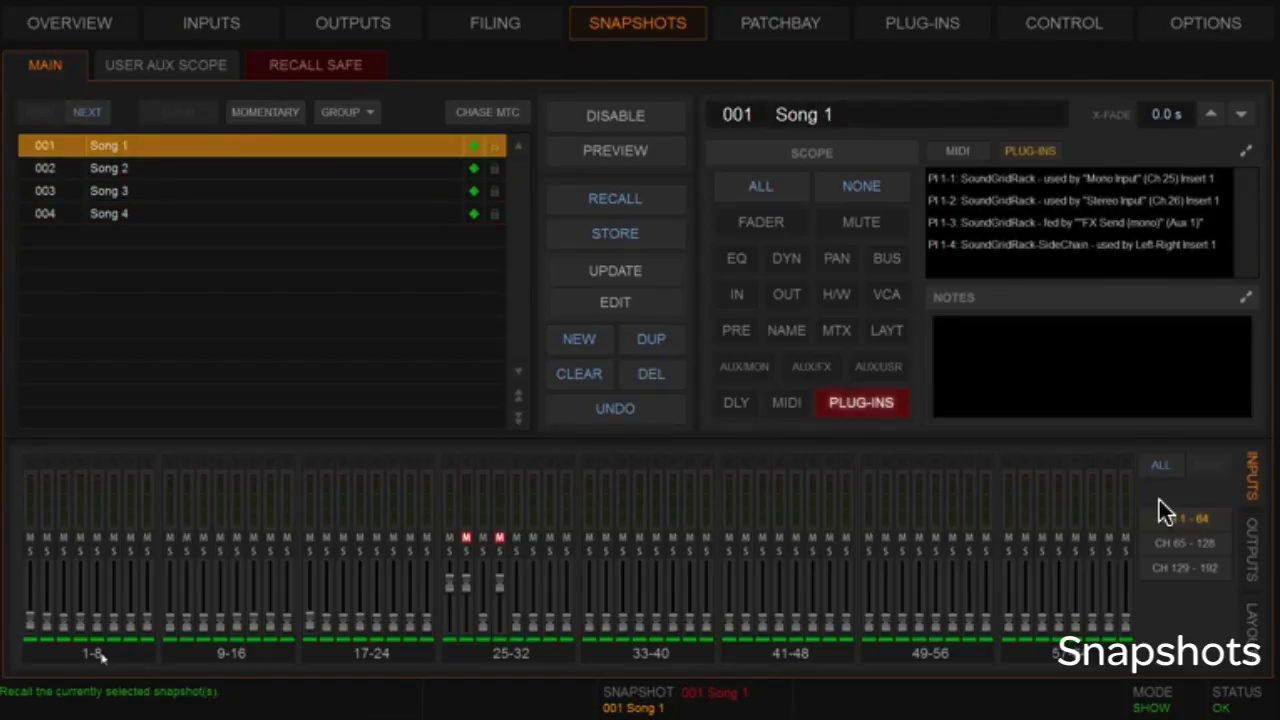
key("Down")
key("Down")
key("Down")
key("Up")
key("Up")
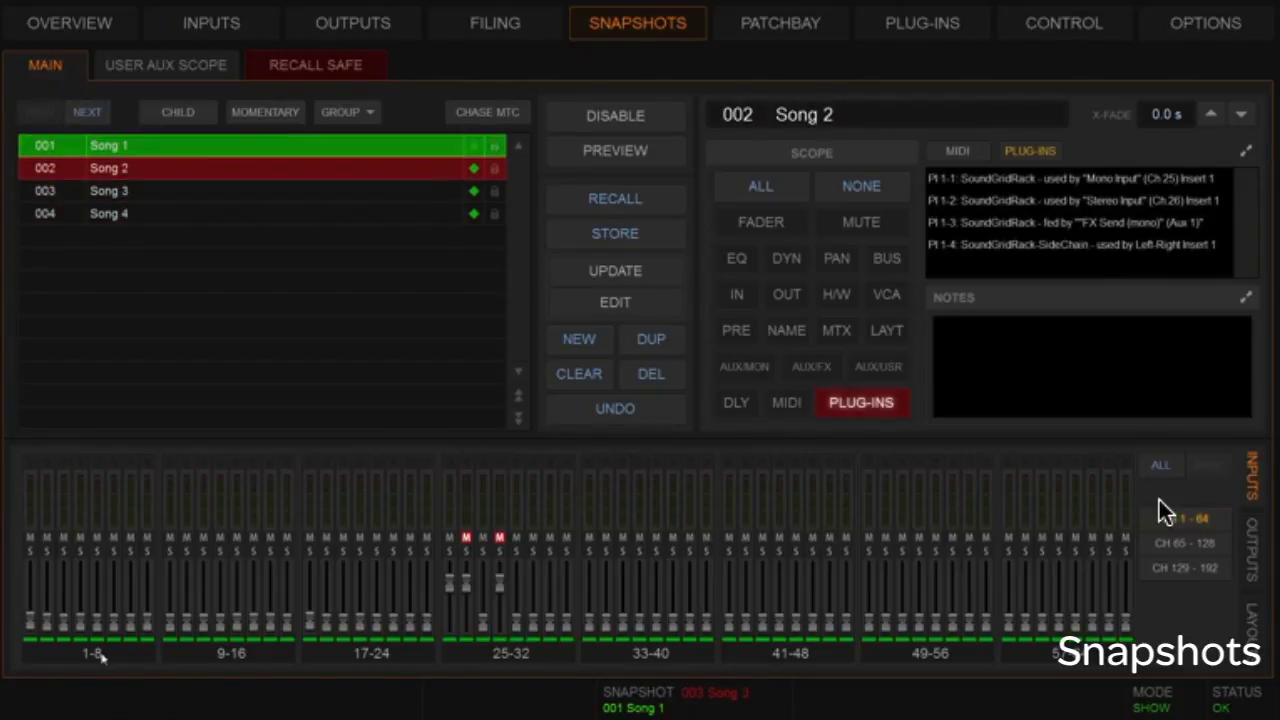
key("Up")
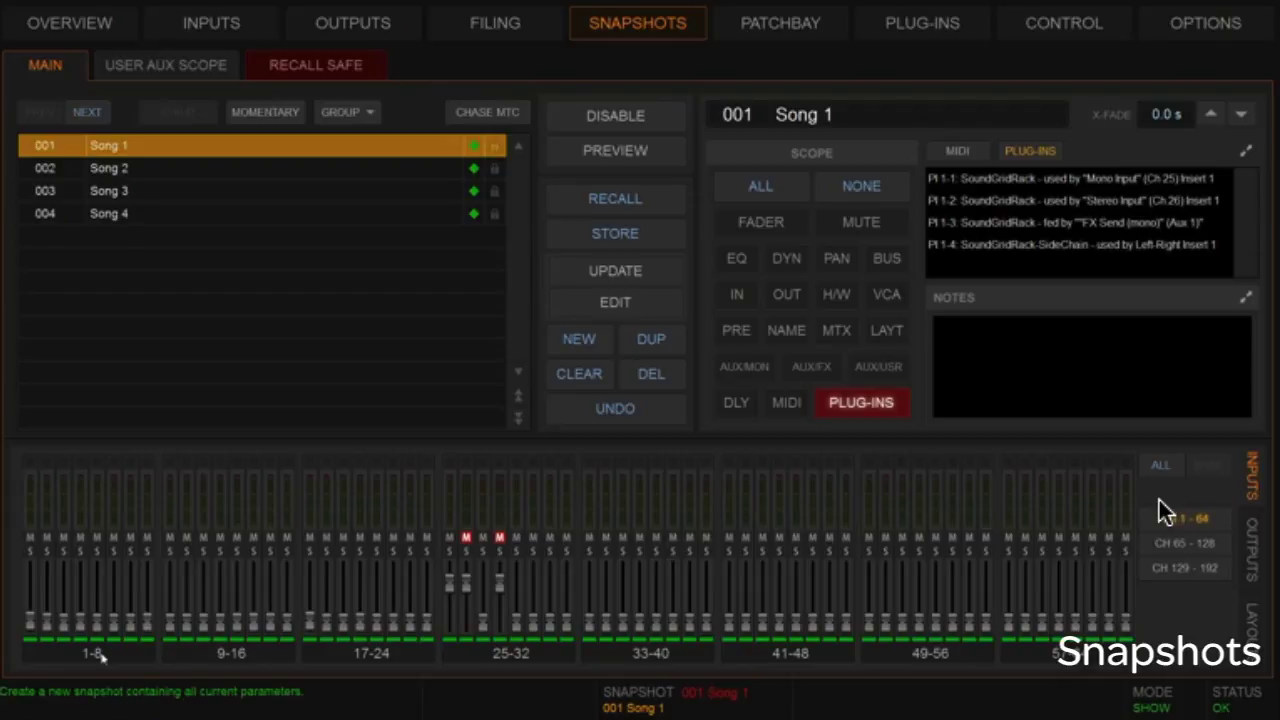
- Create a new snapshot containing all current parameters and place it below Song 4 as 005, outside any parent snapshot
key("ctrl+n")
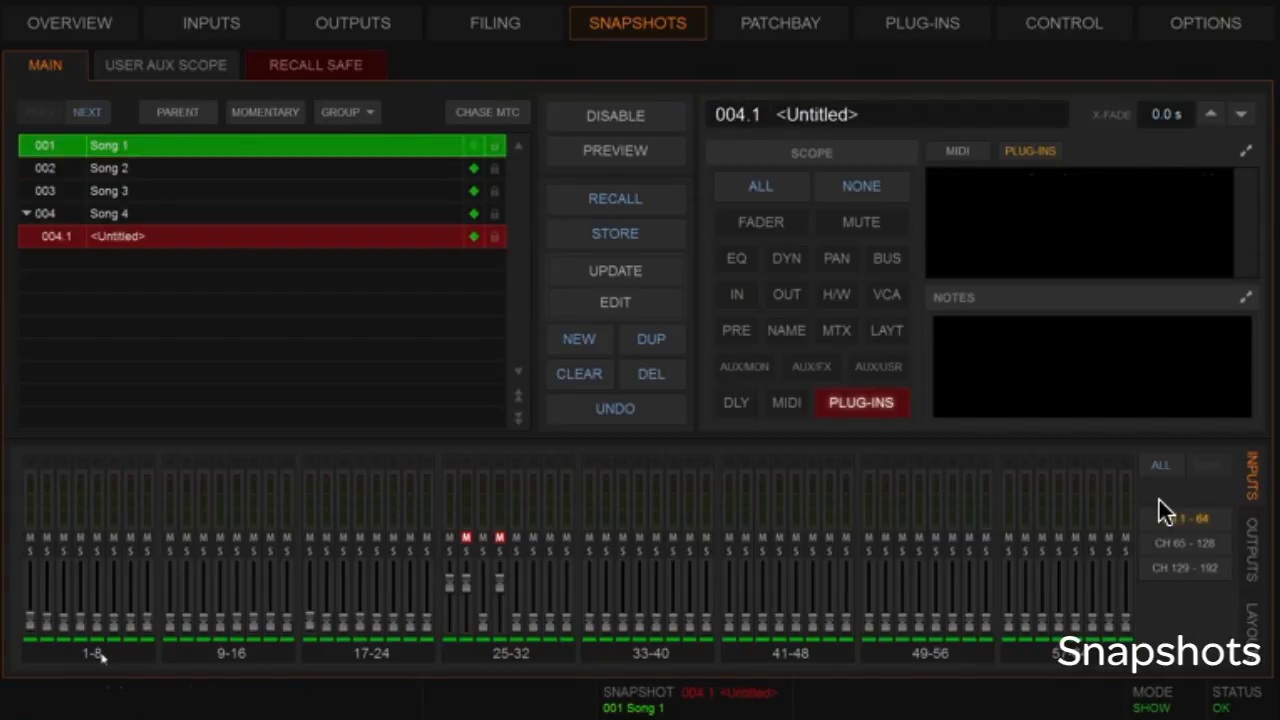
key("F2")
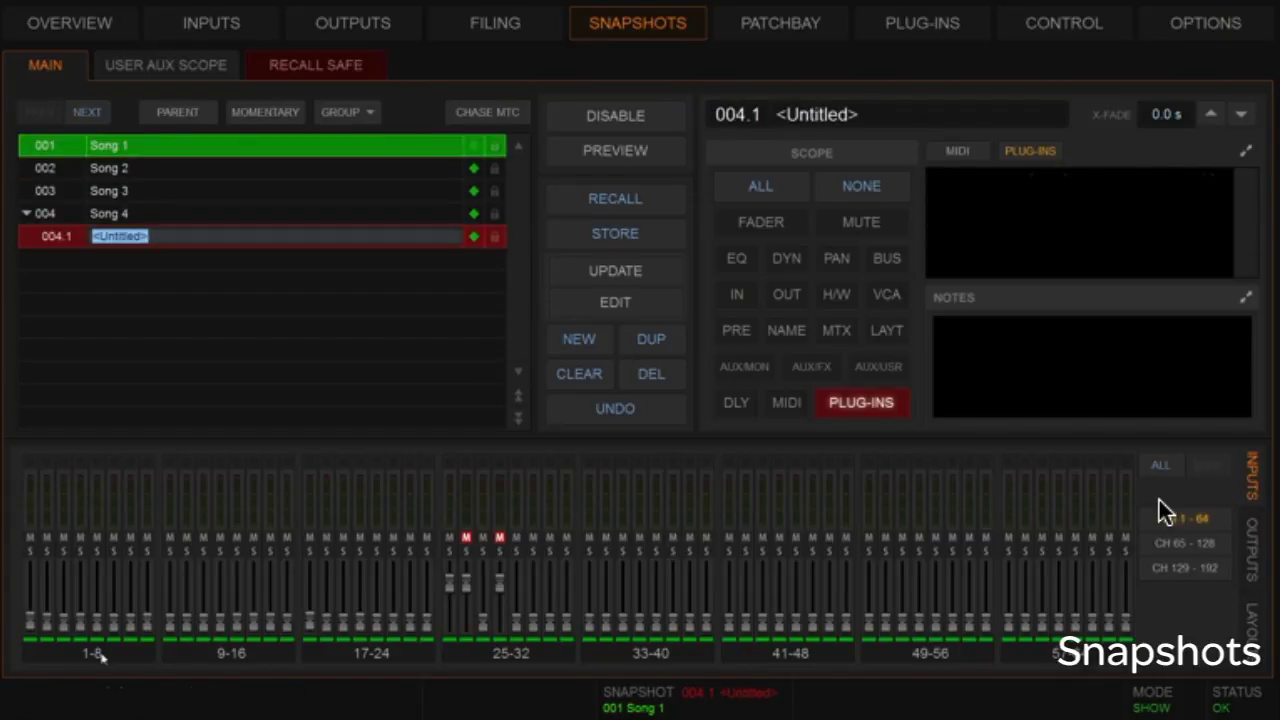
key("Escape")
key("Up")
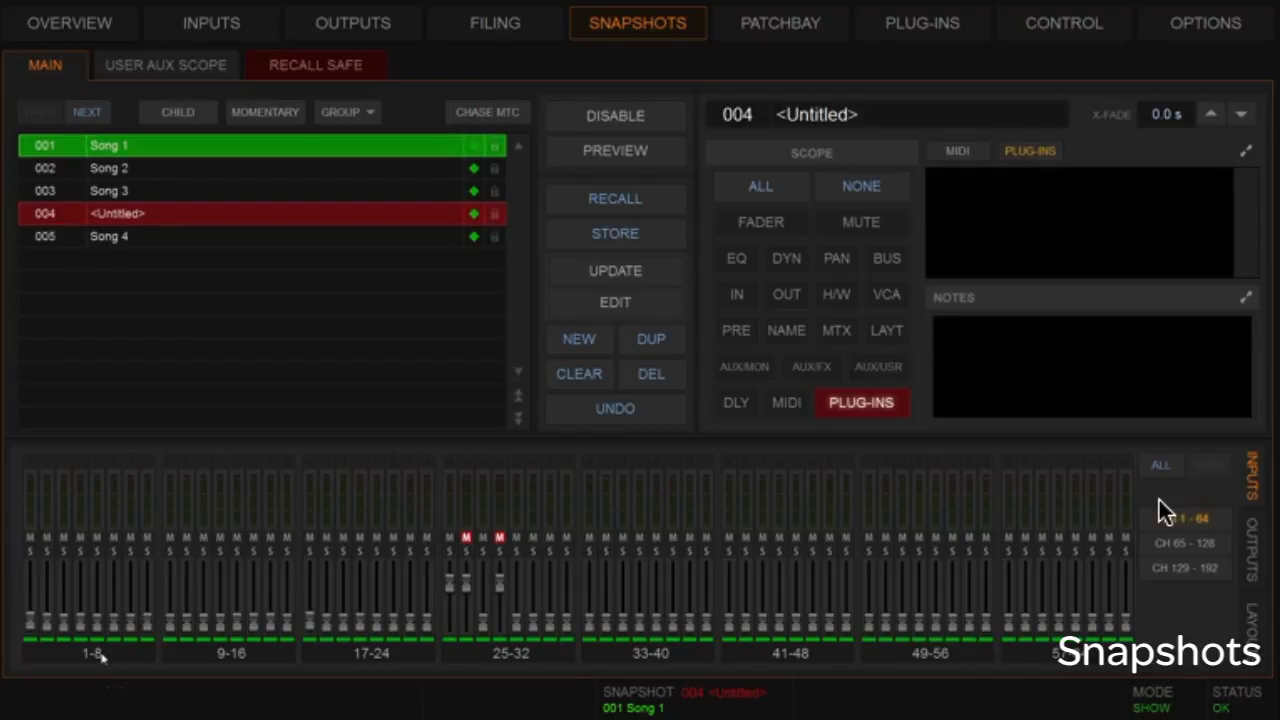
key("Down")
key("ctrl+Up")
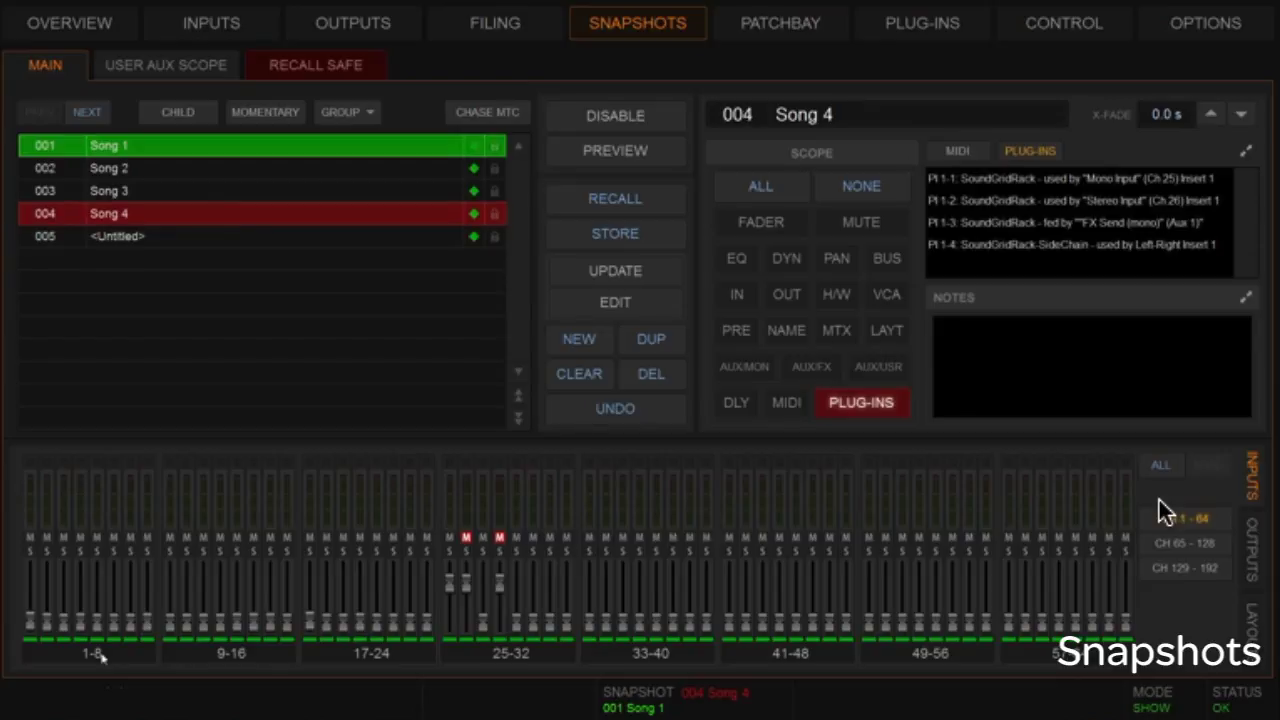
- Rename the new snapshot 005 as Event and return the selection to Song 1
key("Down")
key("Return")
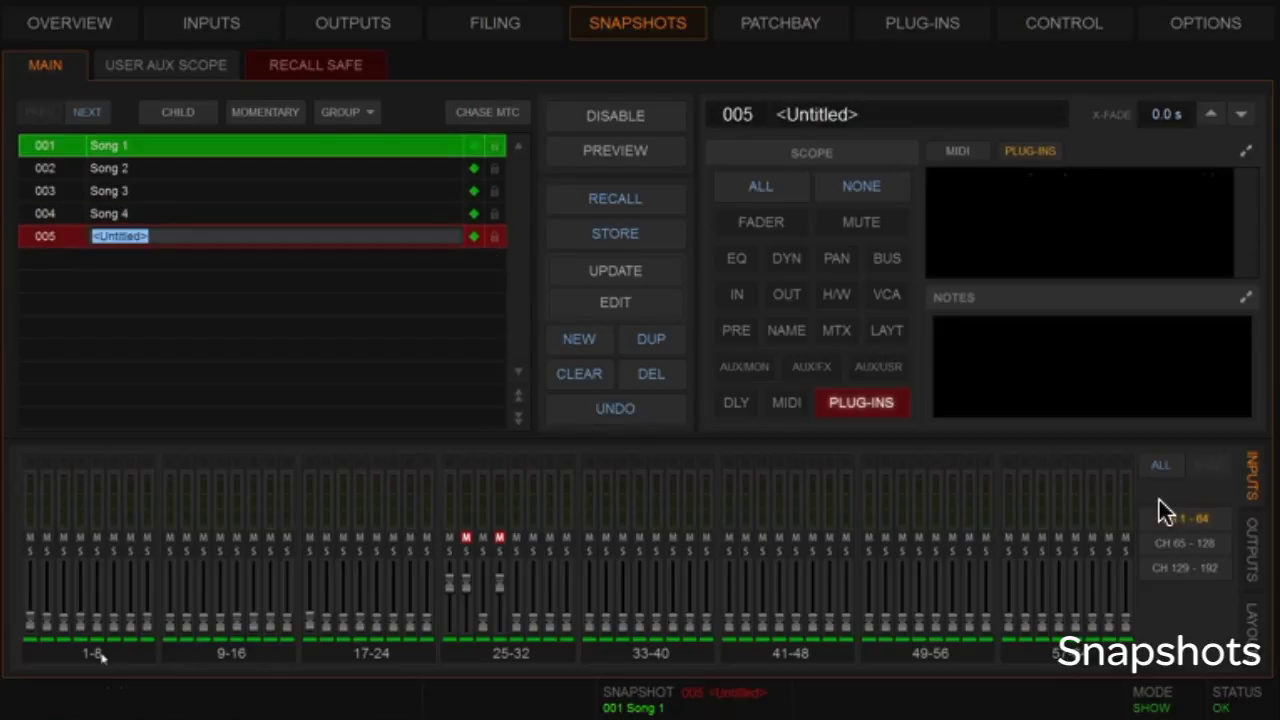
type("Event")
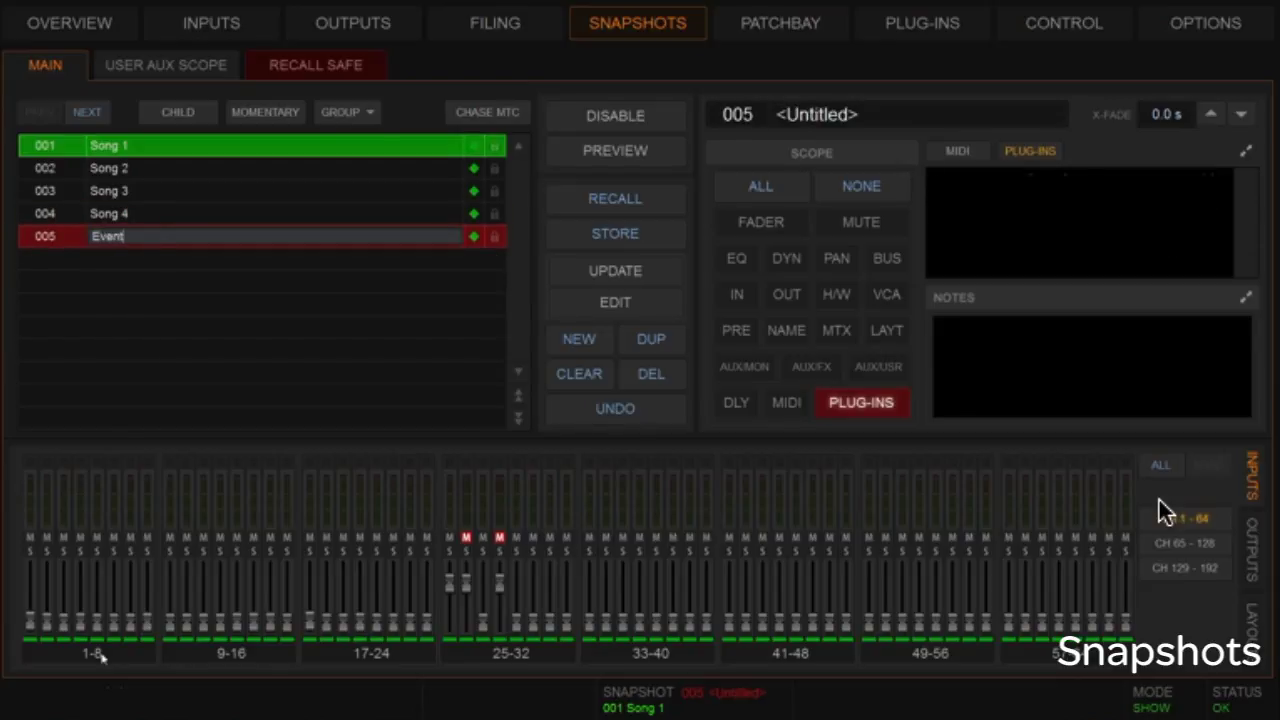
key("Return")
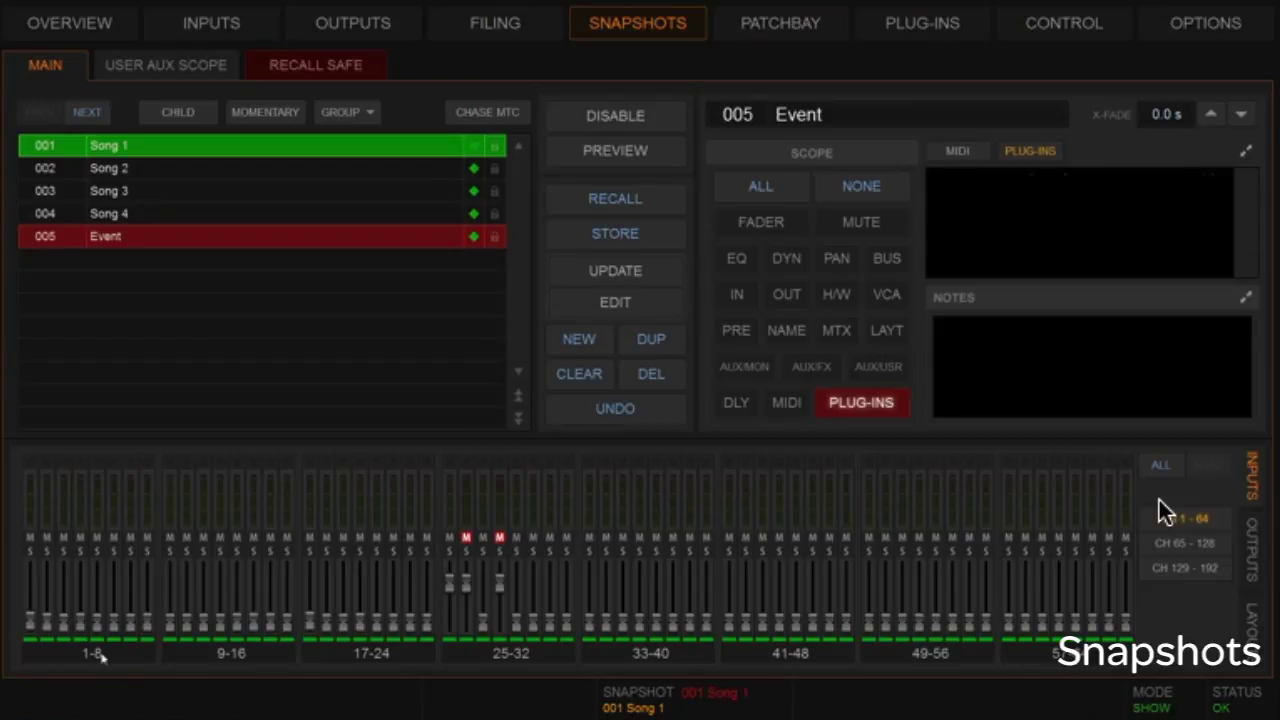
key("Home")
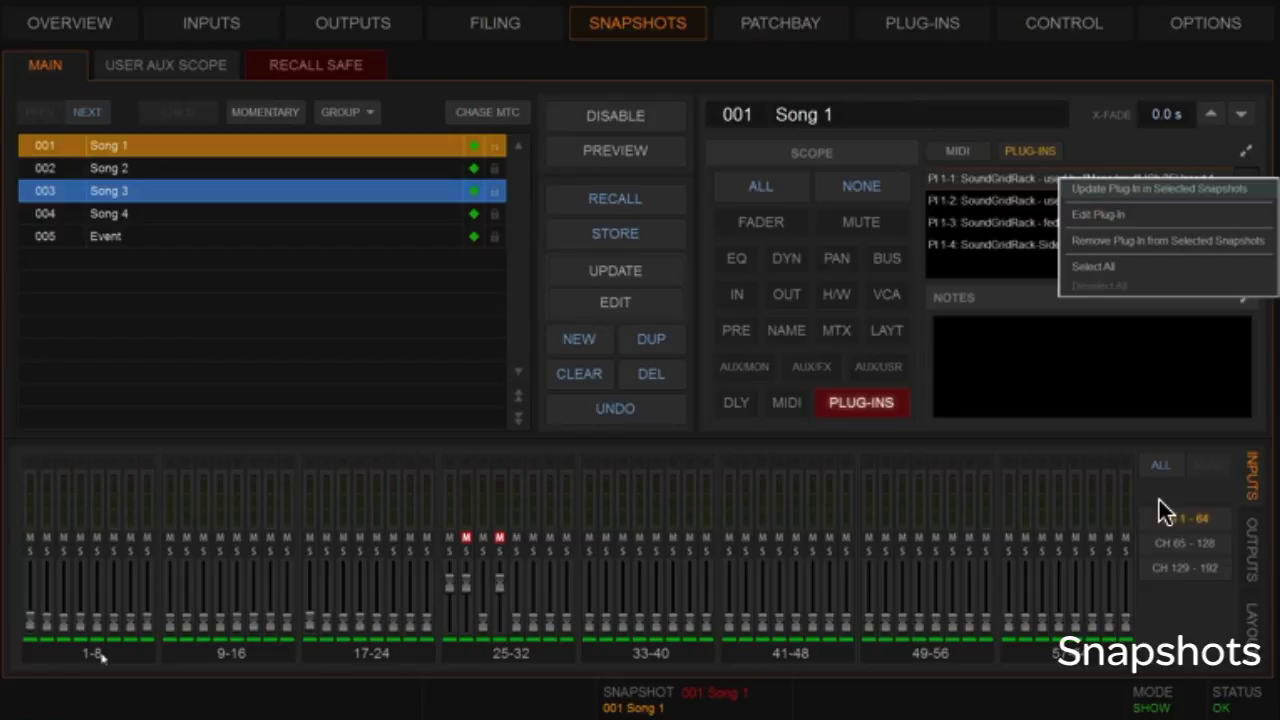
- Recall the song snapshots forward from Song 1 and back while viewing the slot 01 rack to compare C4 settings, and return to the snapshot list
left_click(1159, 499)
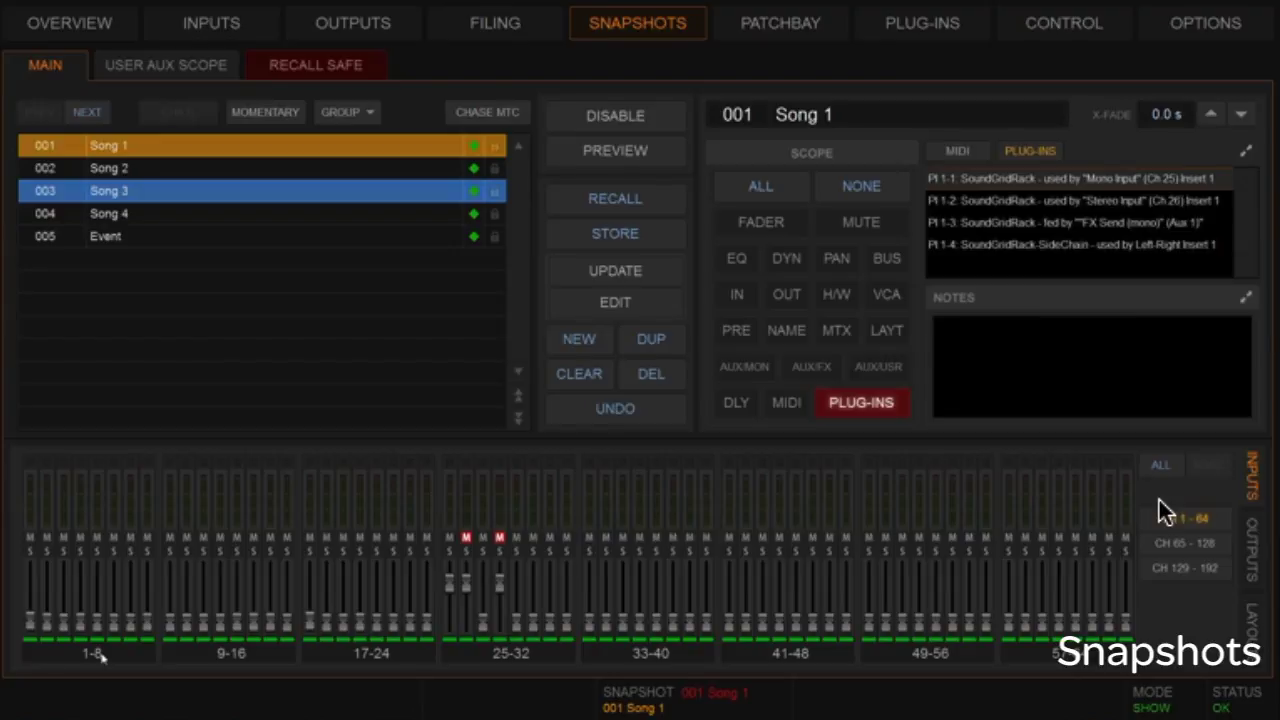
key("F7")
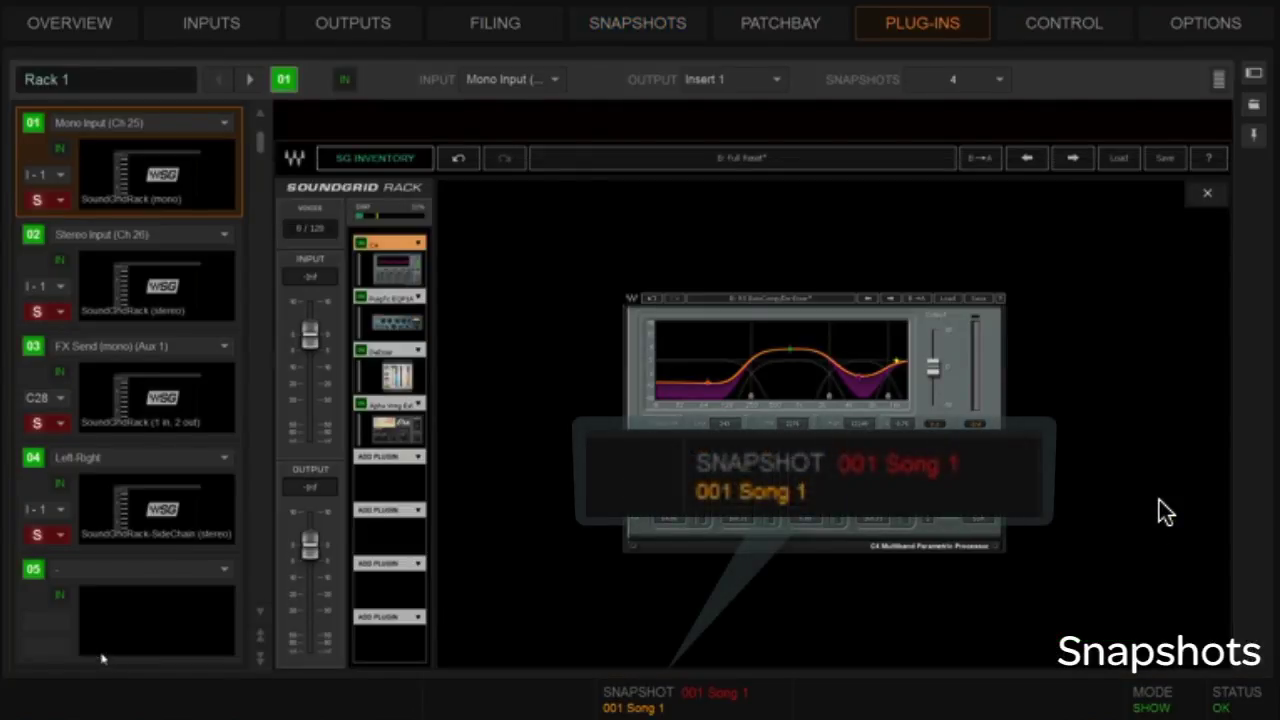
key("Right")
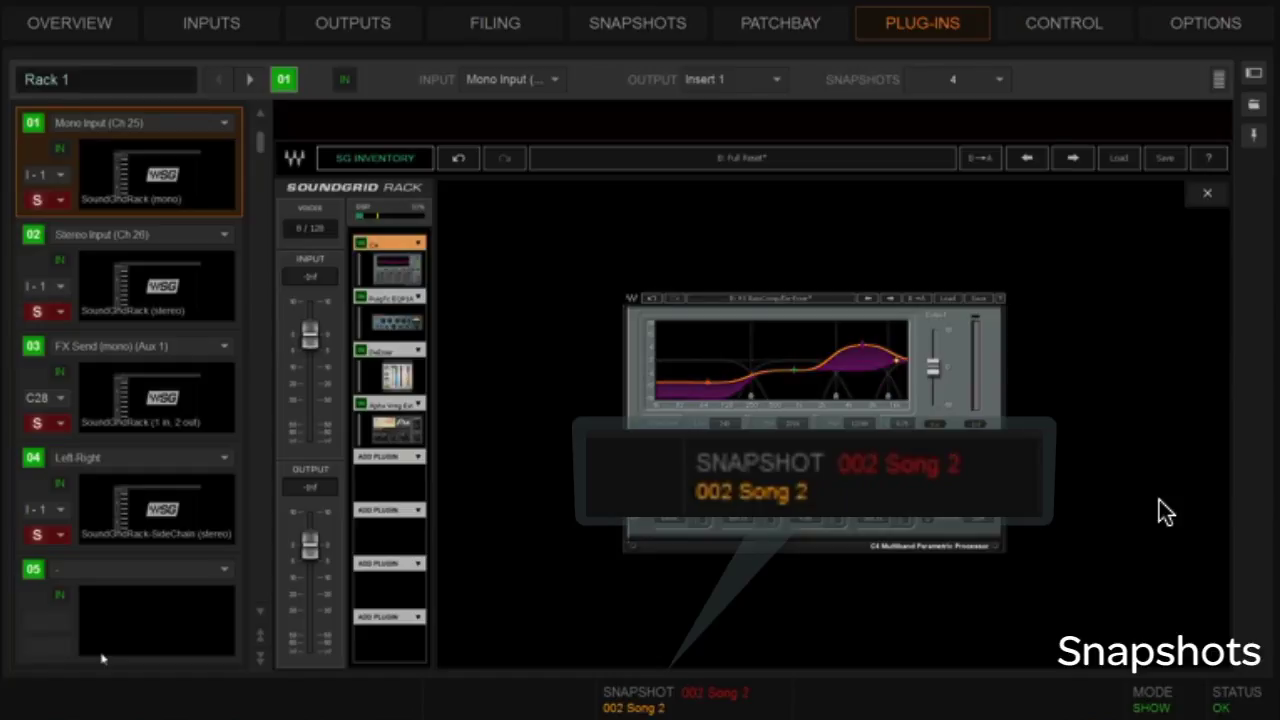
key("Right")
key("Right")
key("Left")
key("Left")
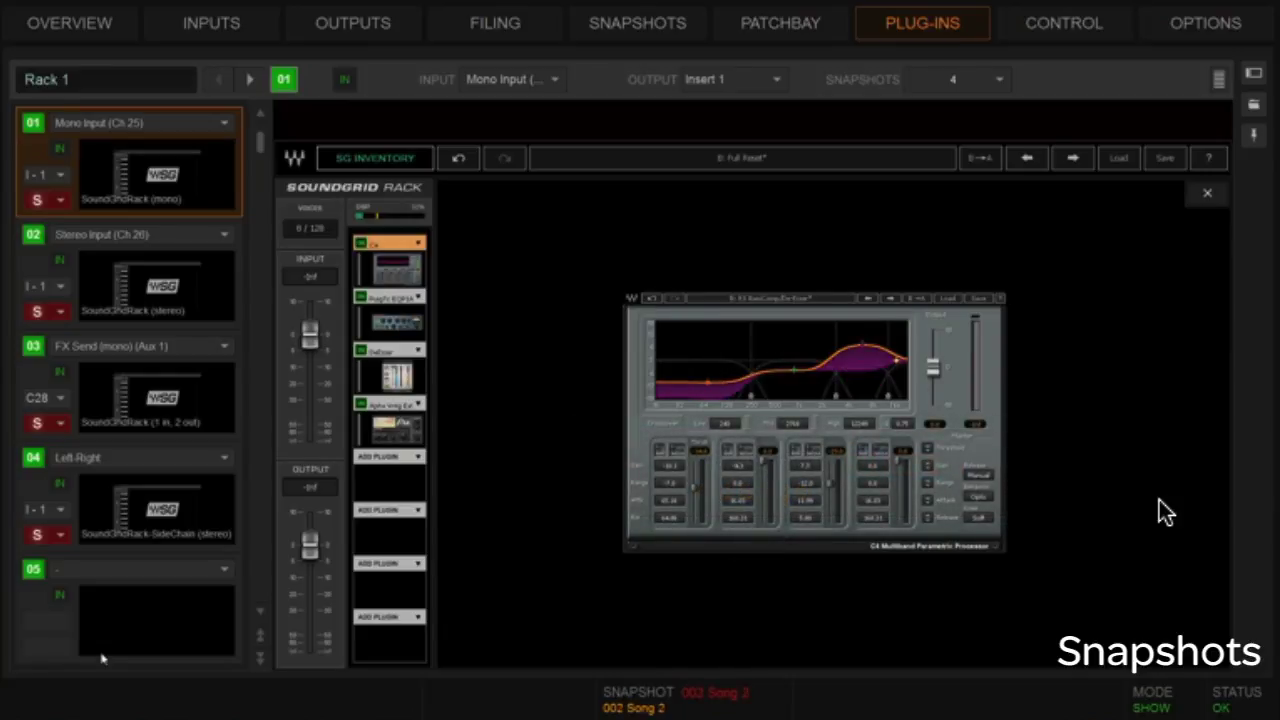
key("Left")
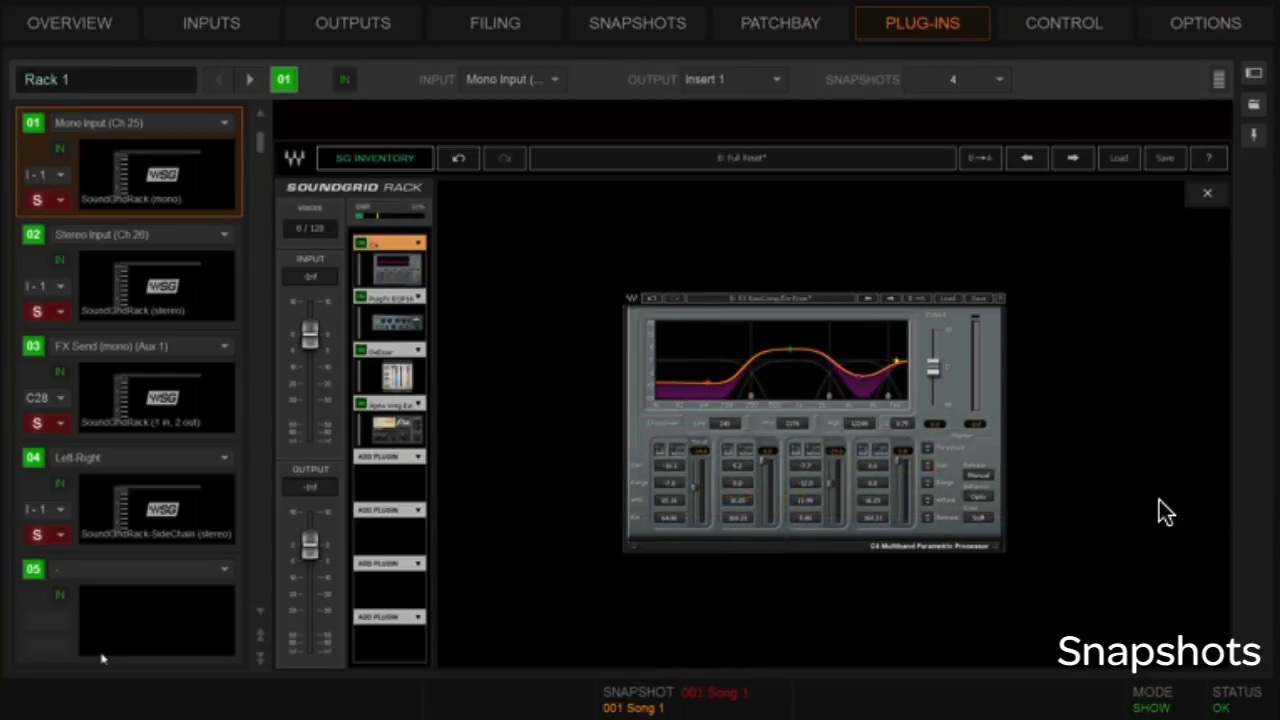
key("F5")
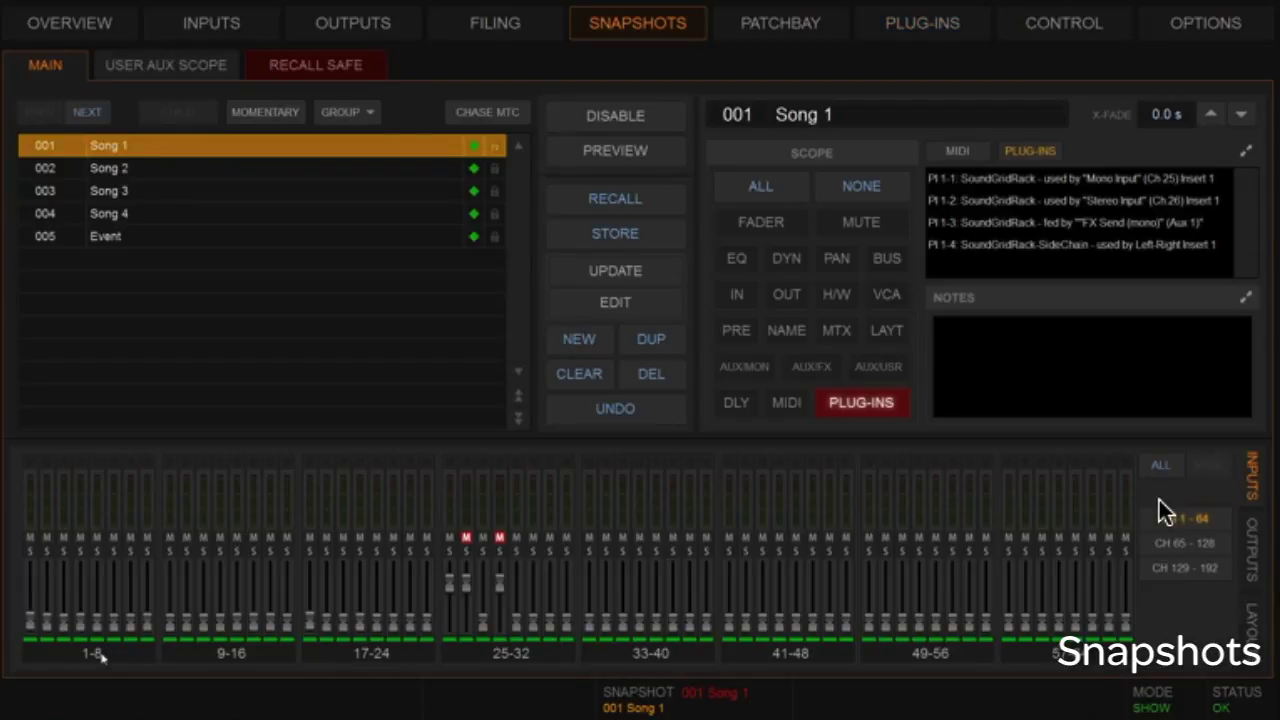
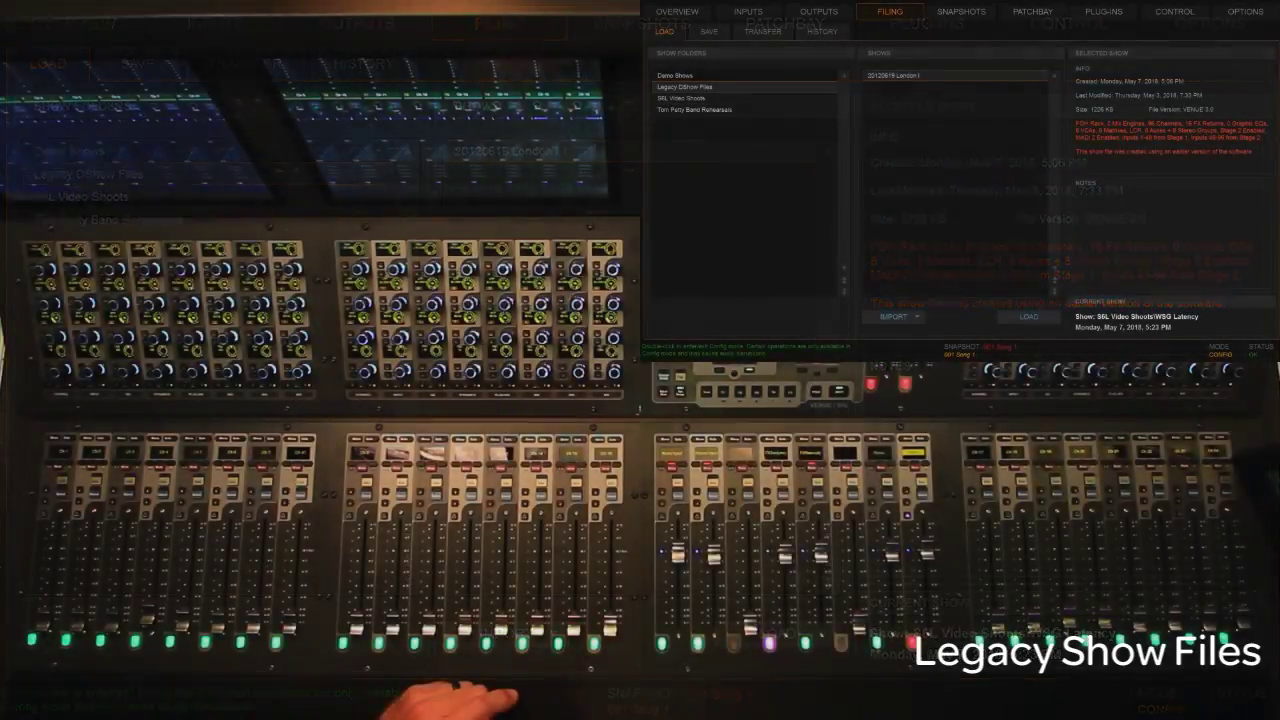
- Load the show 20120619 London I from the Legacy DShow Files folder, keeping the patching for unsupported I/O
left_click(1028, 316)
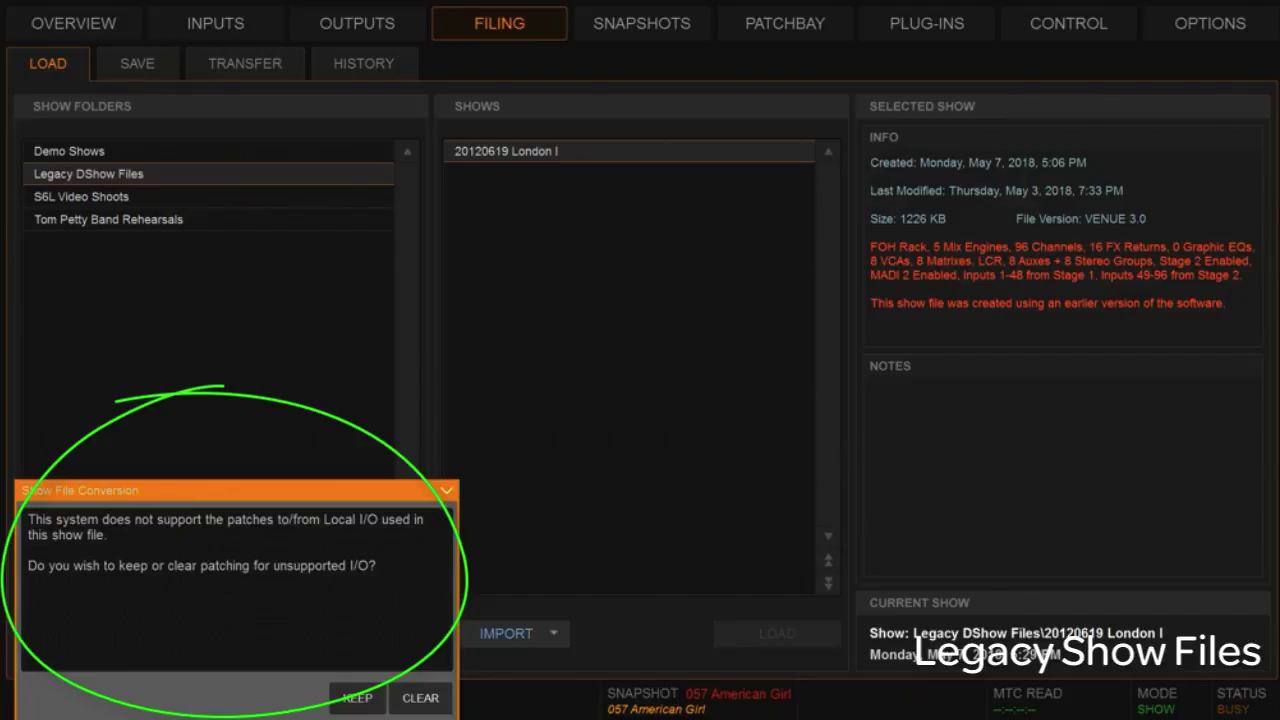
left_click(357, 698)
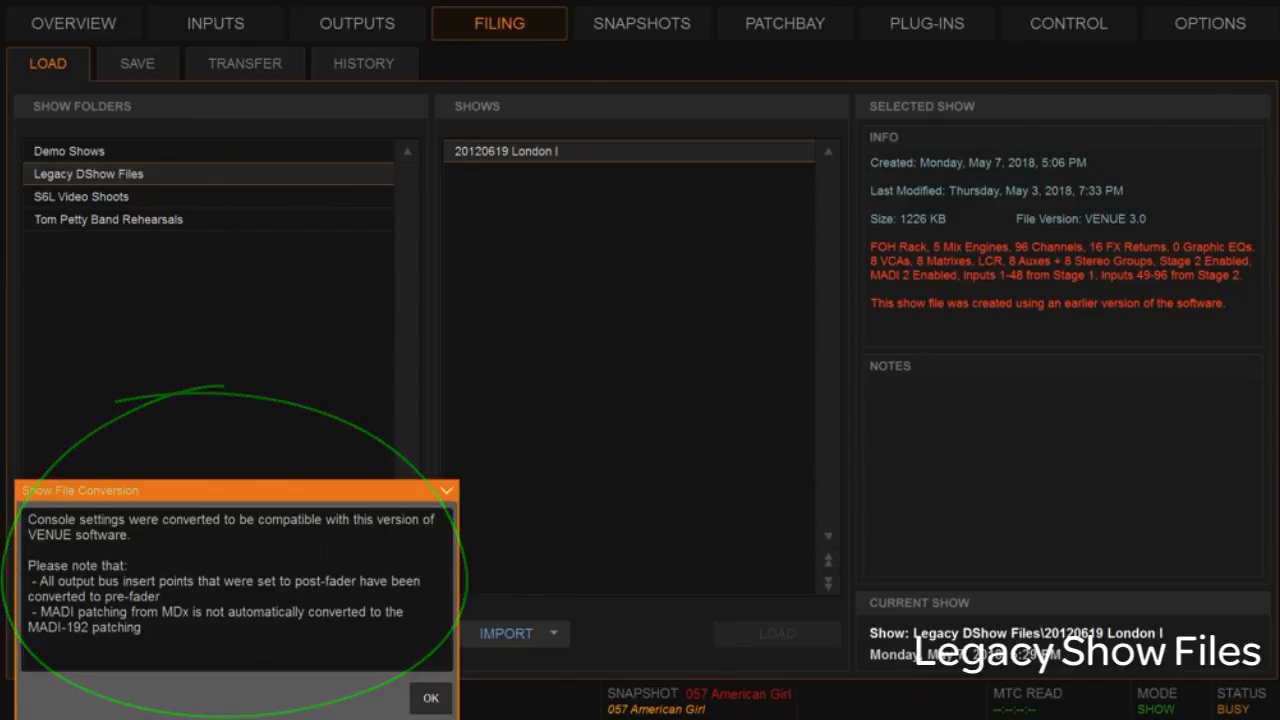
key("Return")
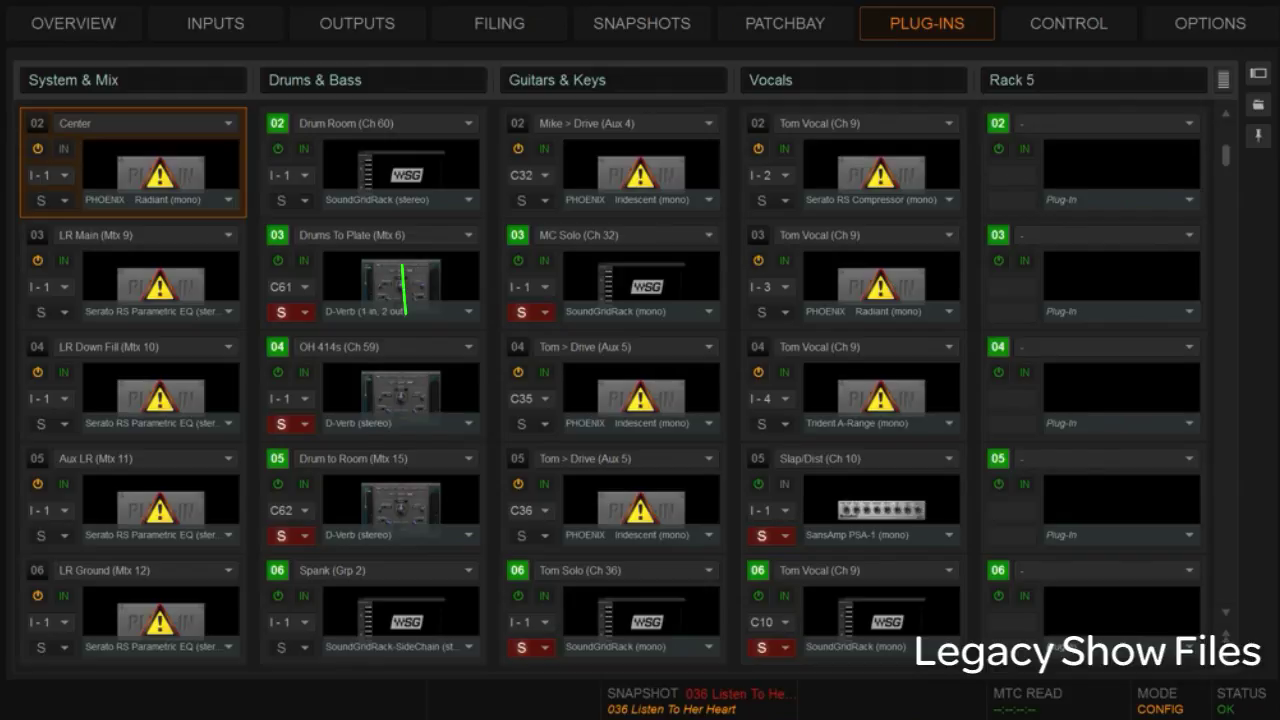
- Inspect the SoundGrid racks on Drum Room in slot 02 and MC Solo in slot 03, returning to the rack overview
left_click(401, 170)
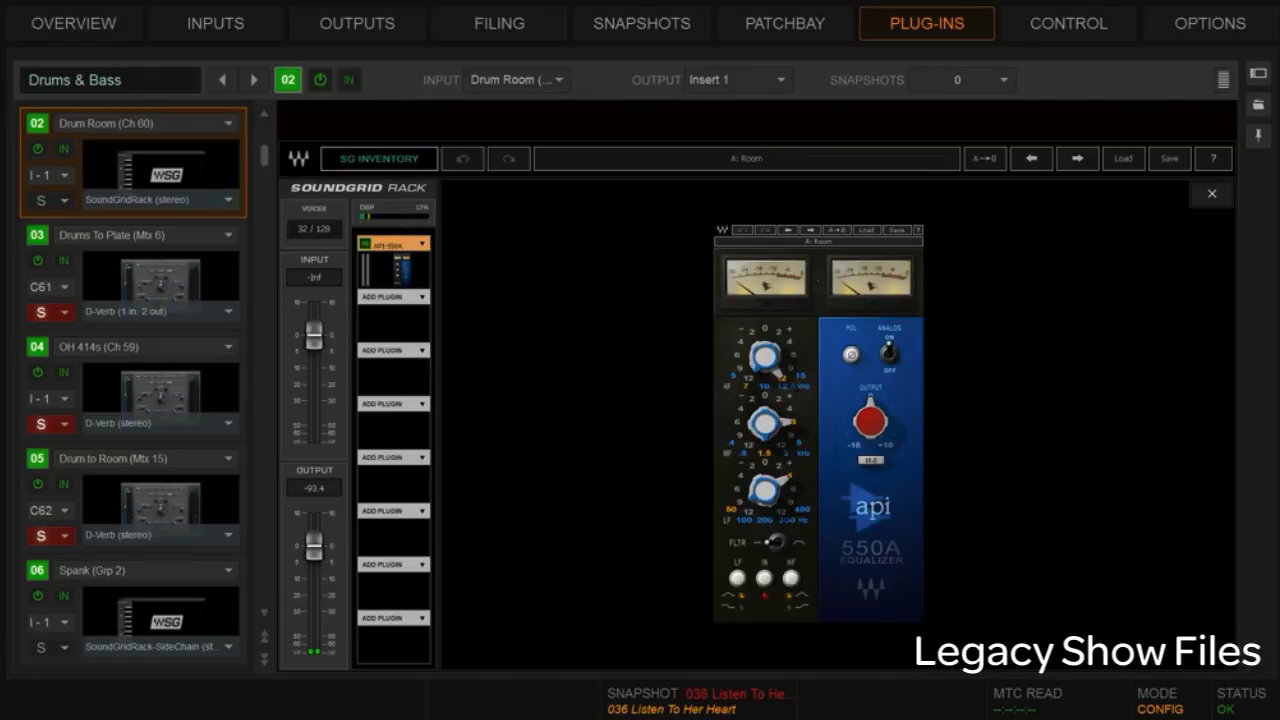
key("Escape")
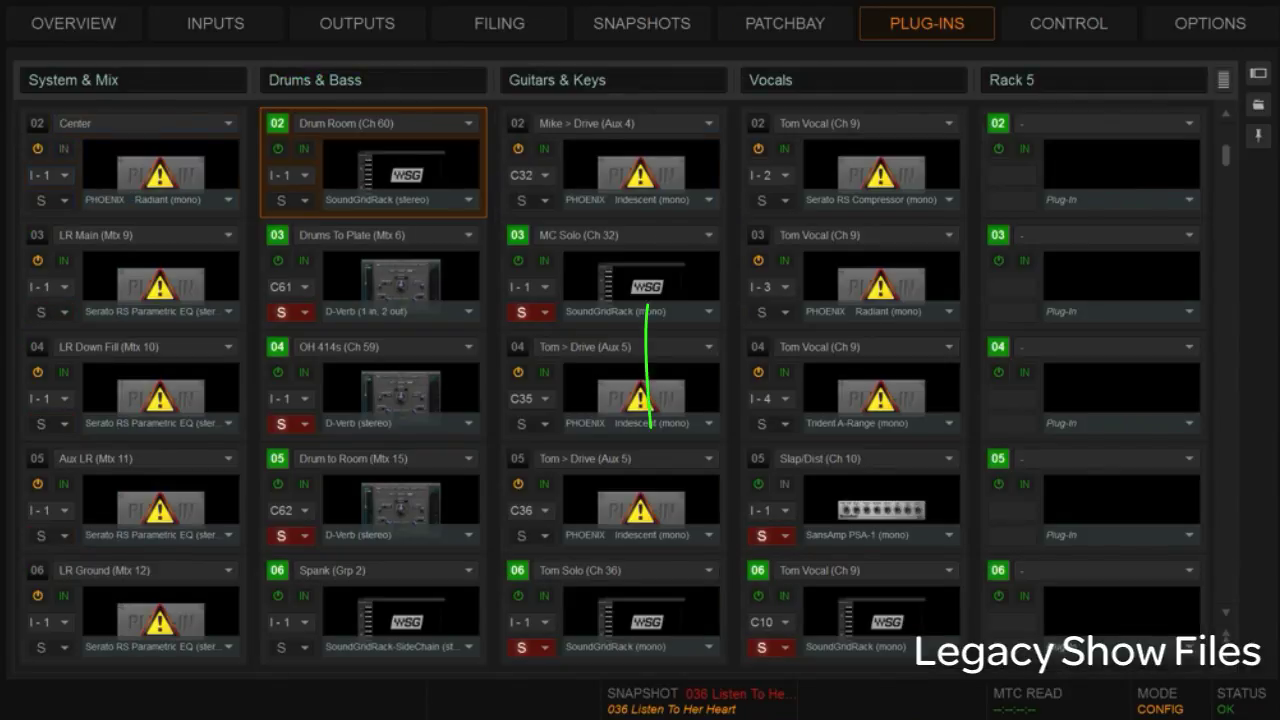
left_click(641, 285)
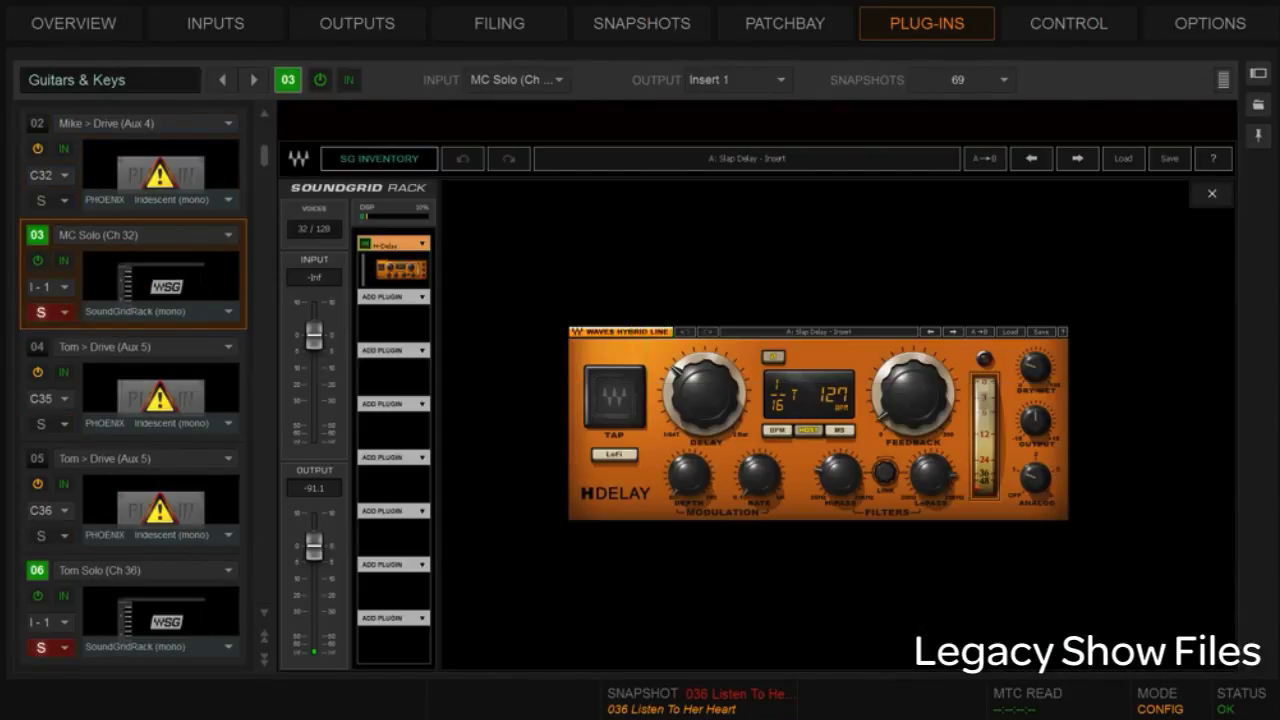
key("Escape")
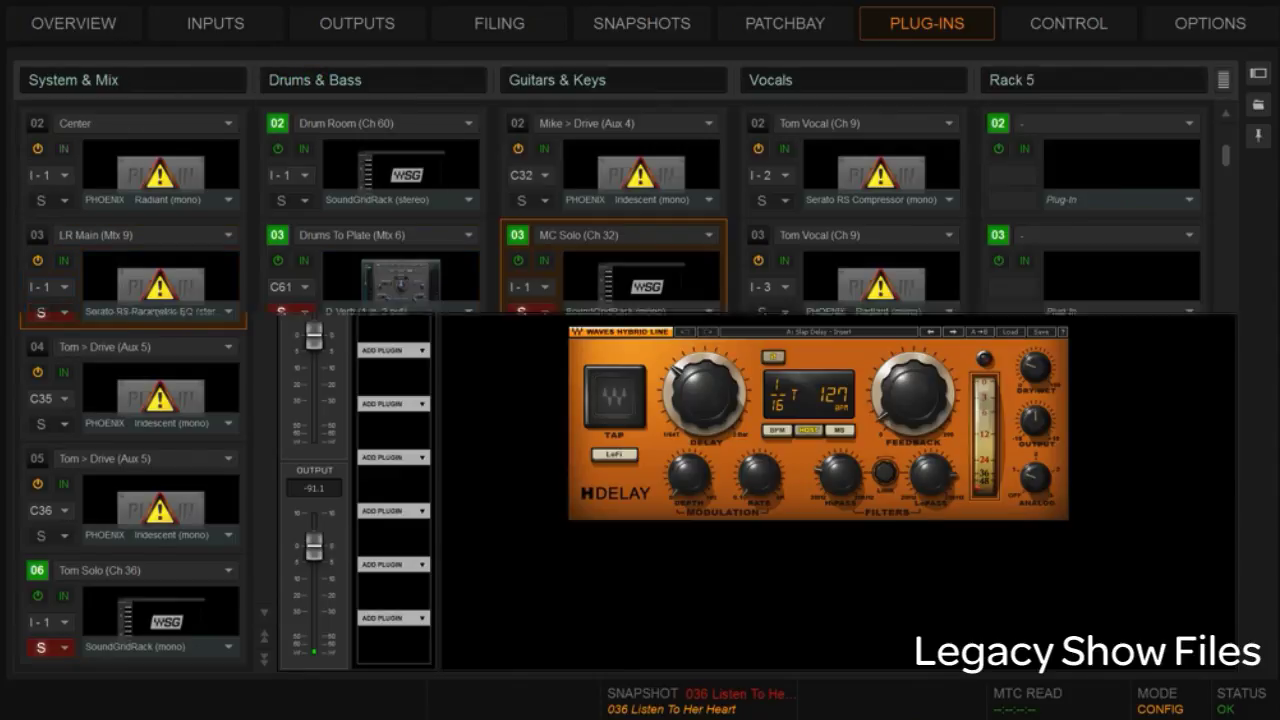
- Compare the three Wurlitzer 1 SoundGrid racks in Guitars & Keys slots 13, 14 and 15, ending on slot 13
scroll(613, 390, "down", 7)
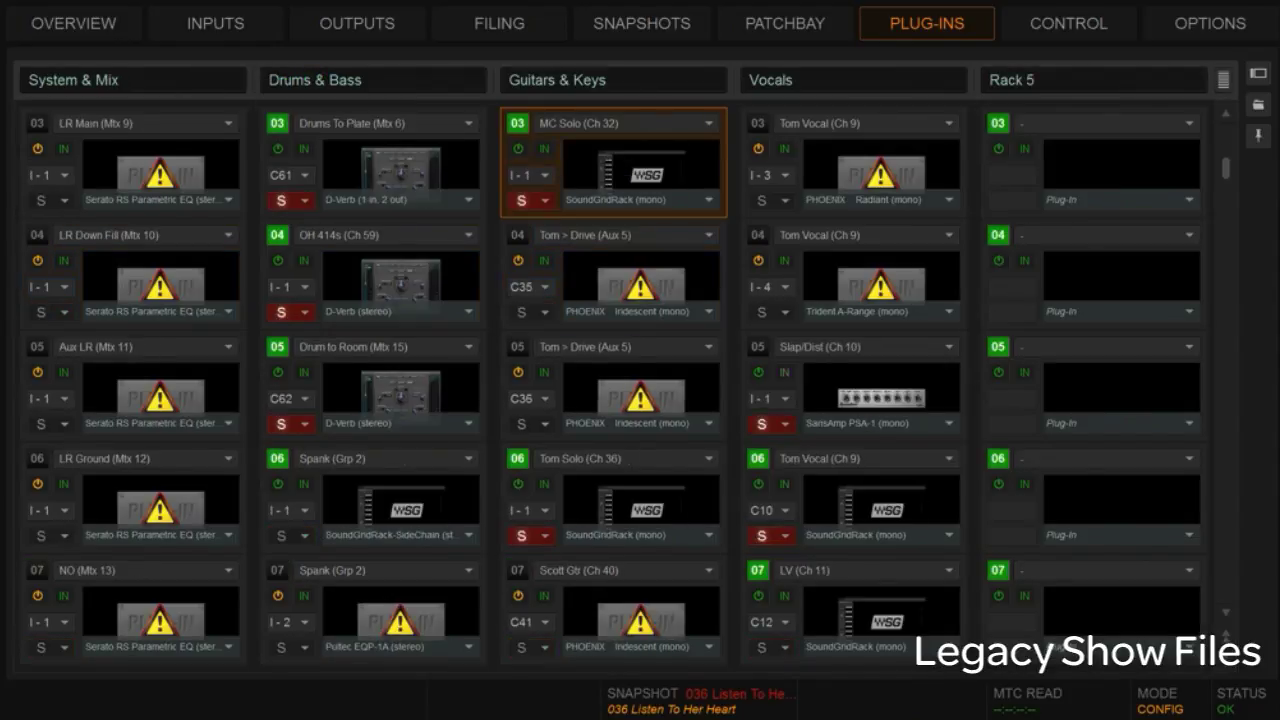
scroll(620, 390, "down", 3)
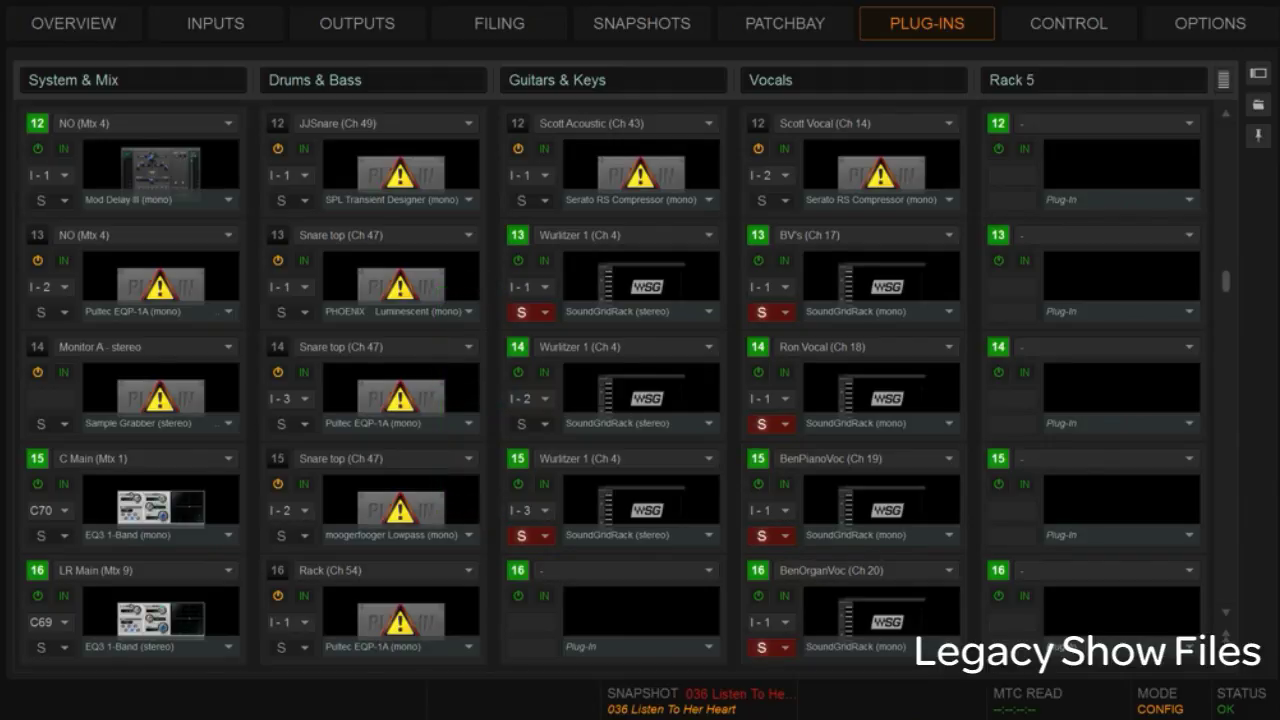
left_click(640, 275)
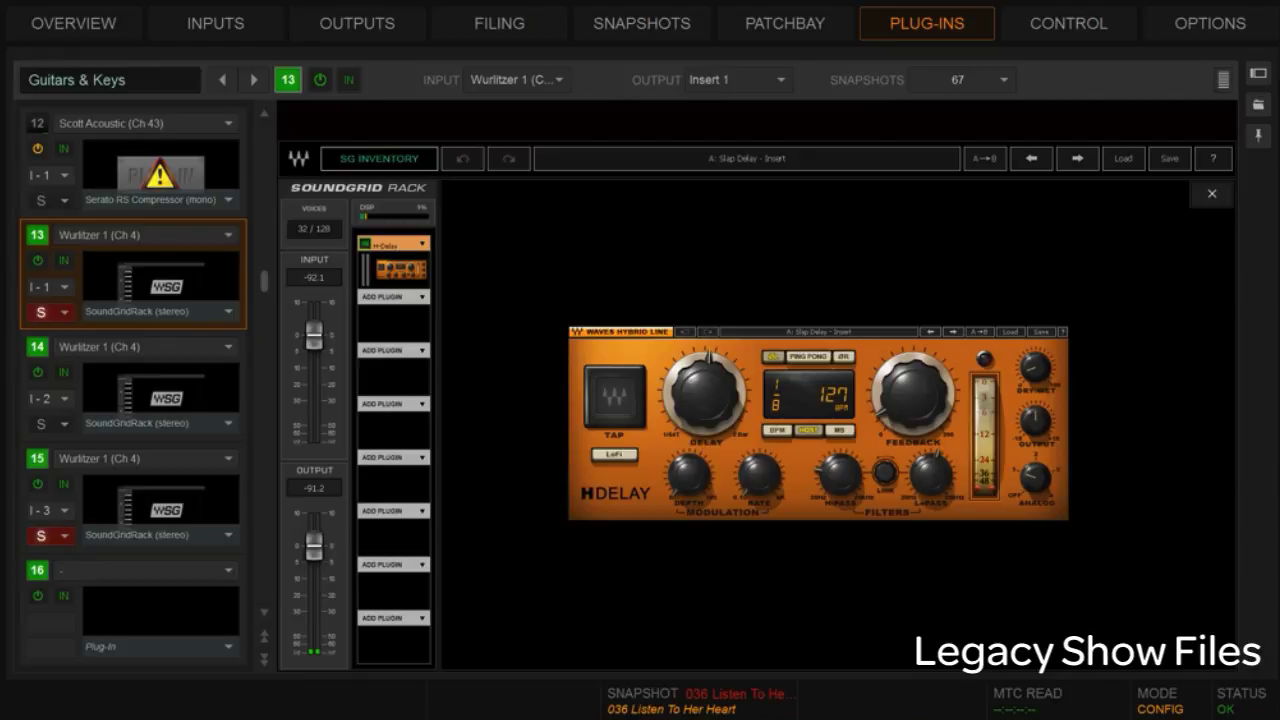
left_click(160, 390)
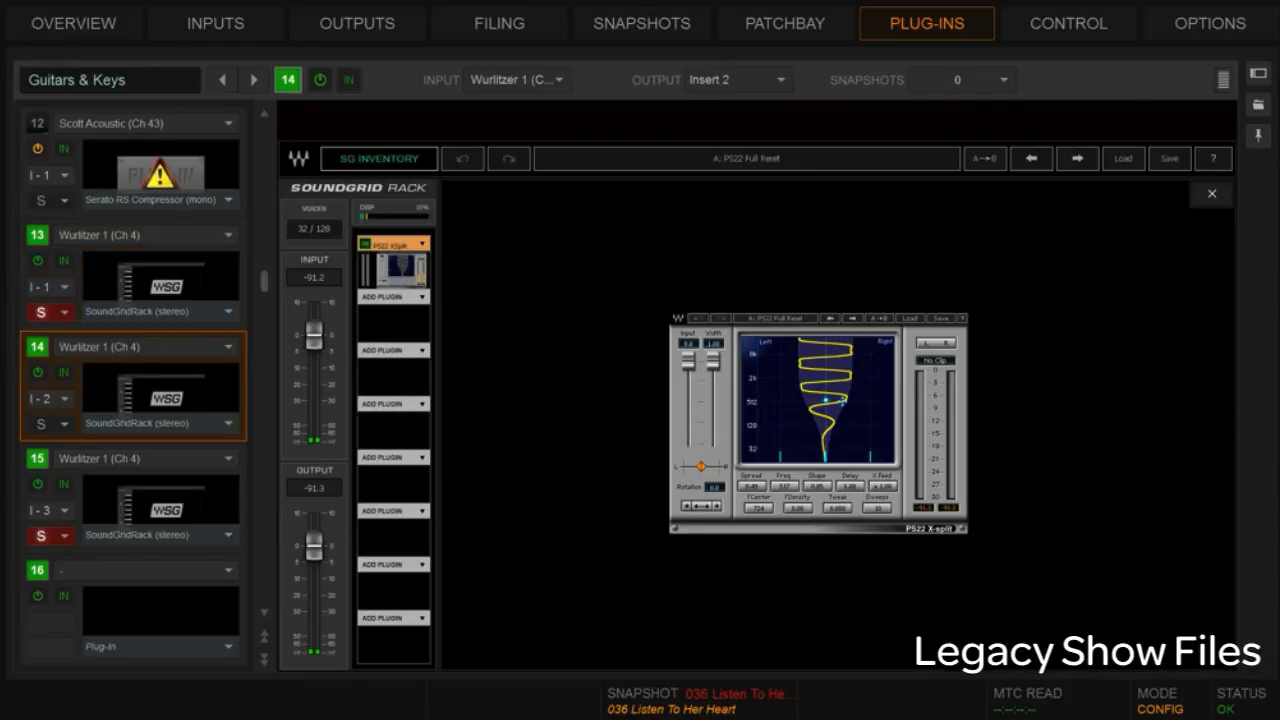
left_click(160, 502)
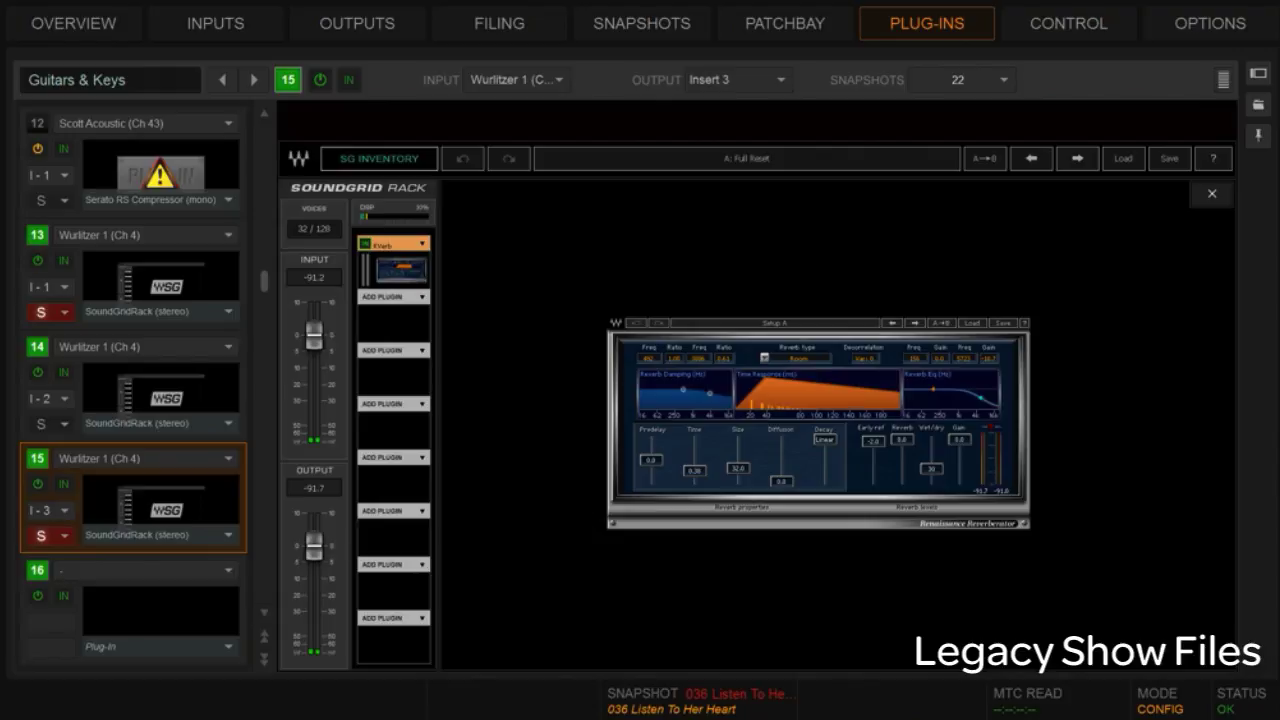
left_click(160, 275)
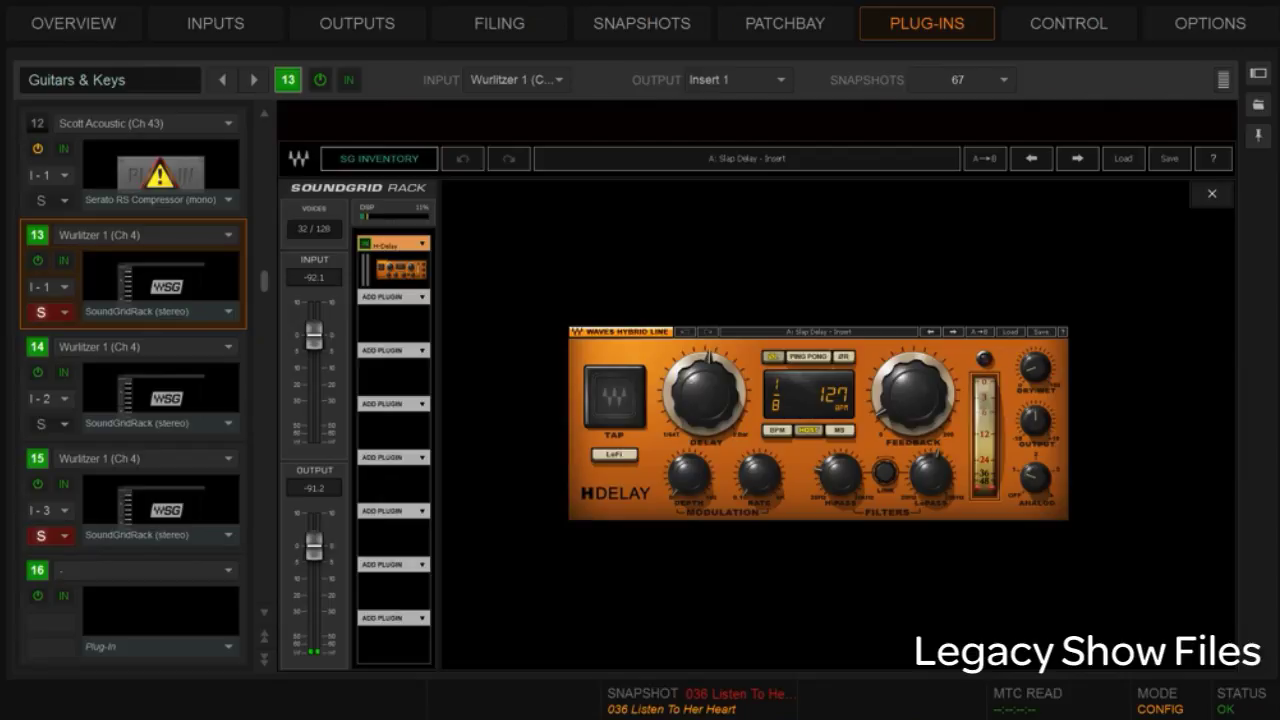
- Copy the PS22 XSplit plug-in from the slot 14 rack into the second plug-in position of the slot 13 rack
left_click(160, 398)
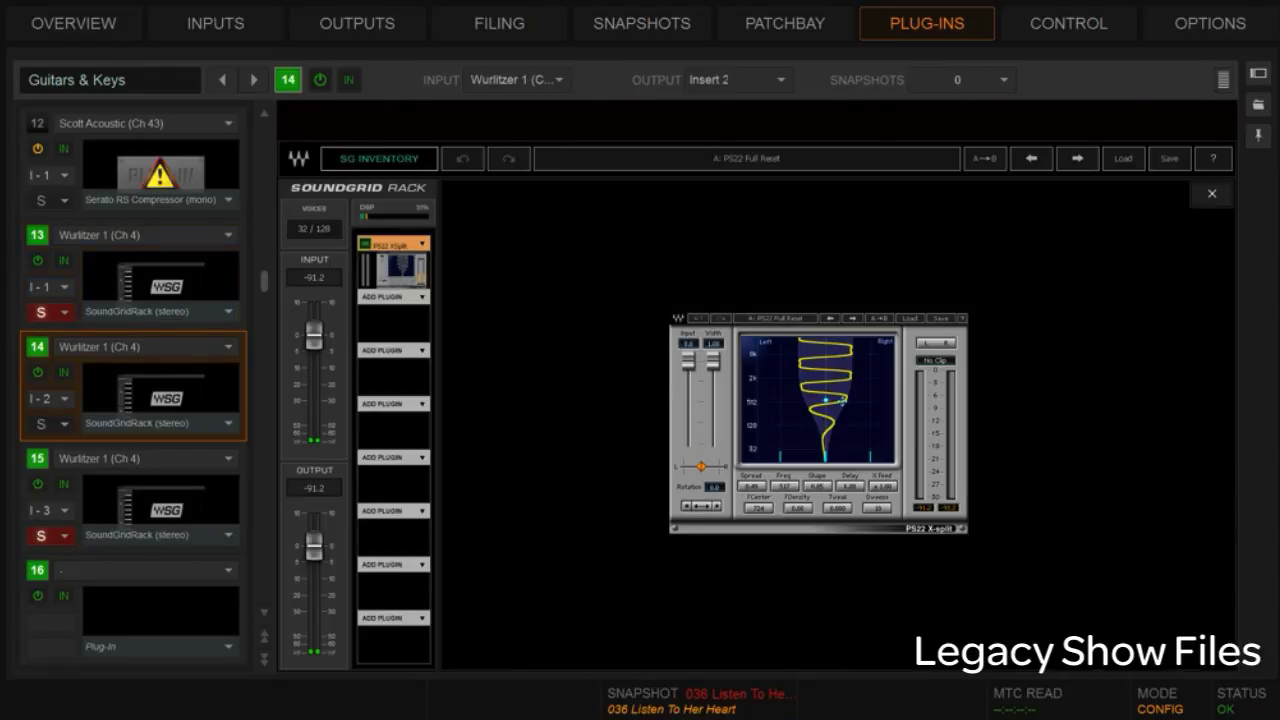
right_click(411, 277)
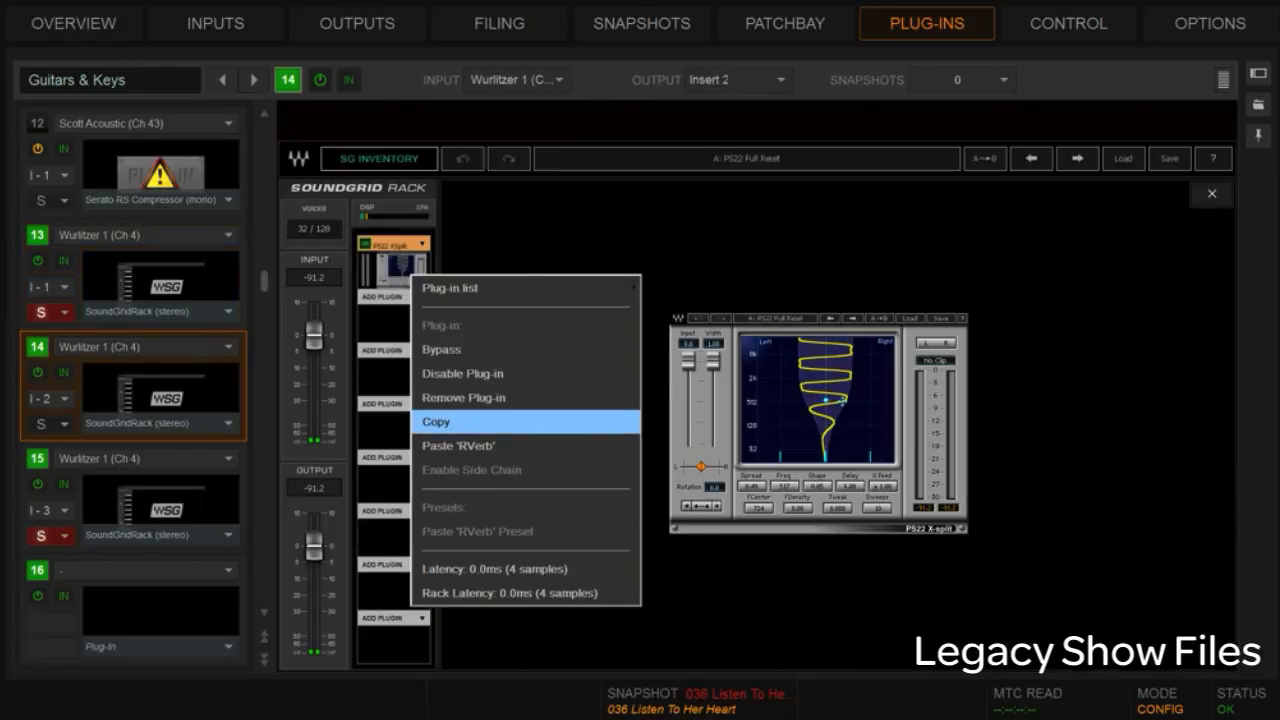
left_click(436, 421)
left_click(160, 286)
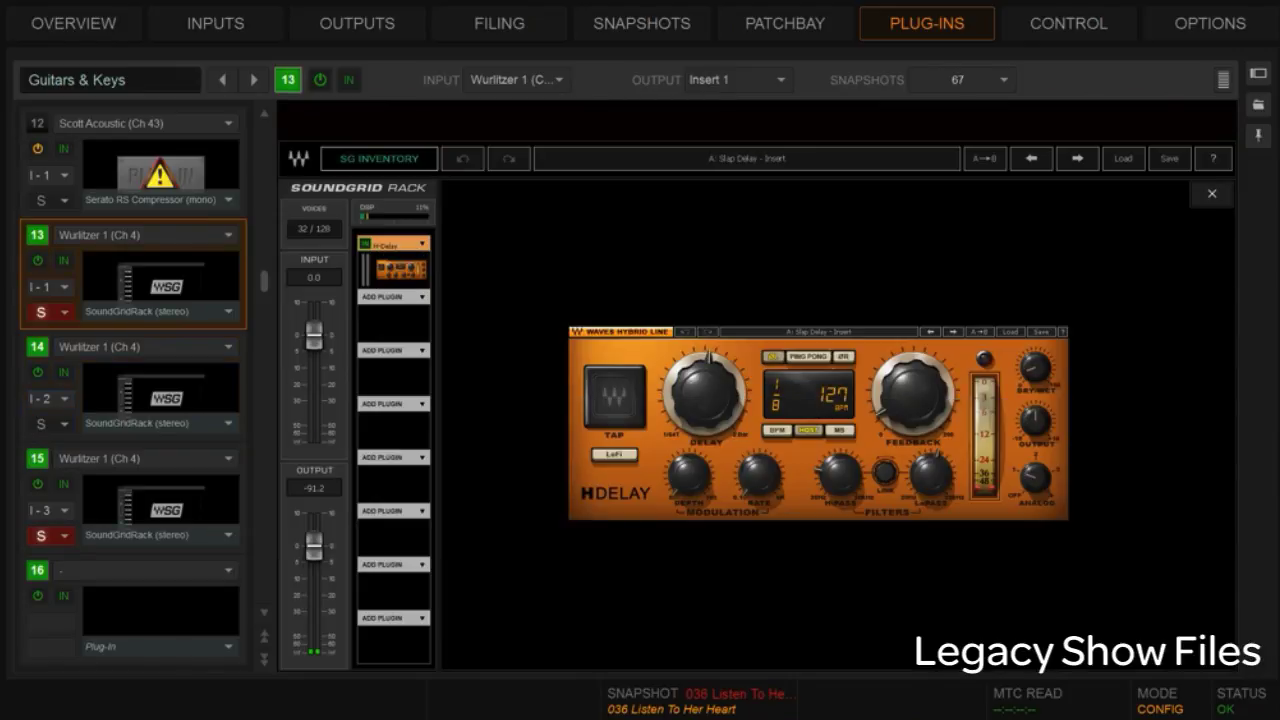
right_click(418, 297)
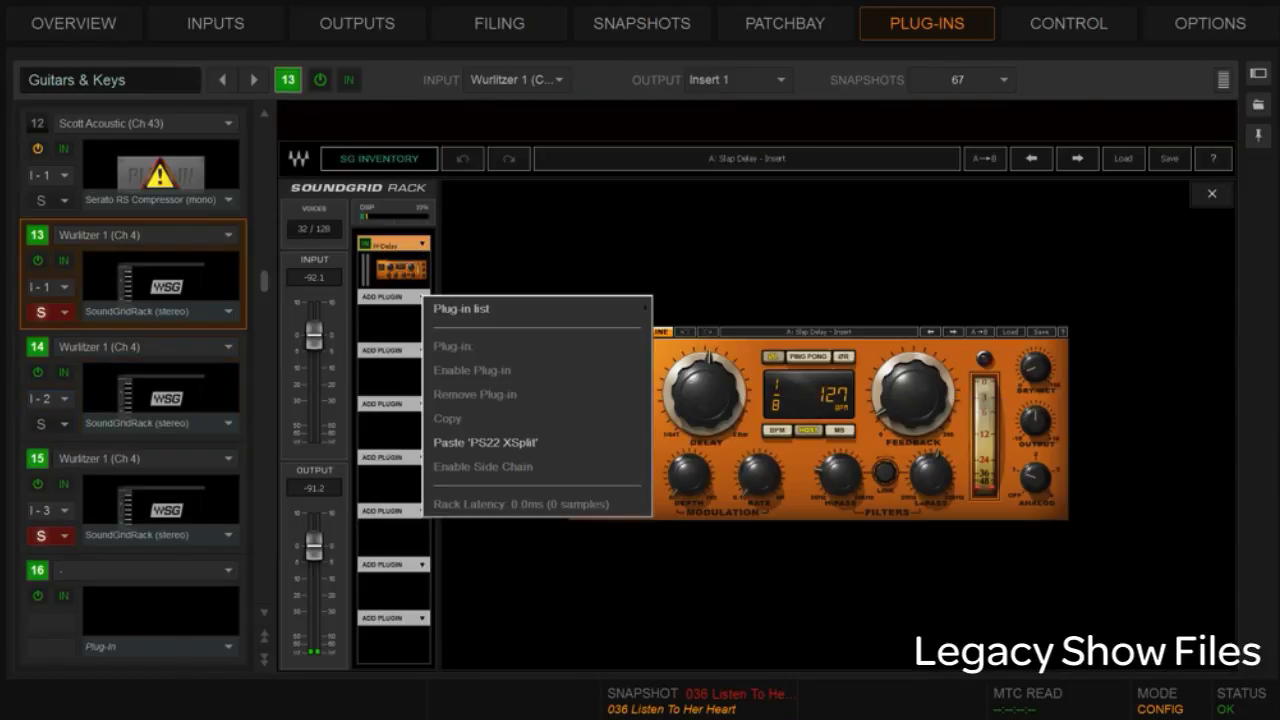
left_click(485, 442)
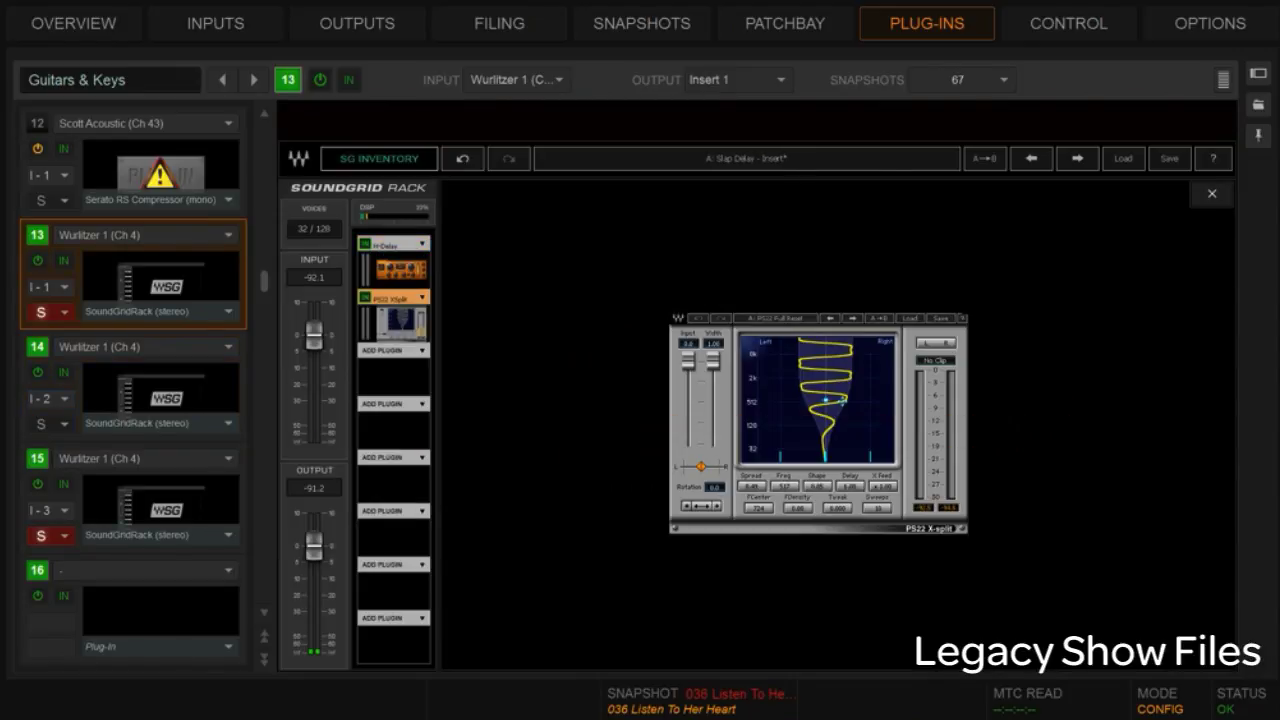
- Copy the RVerb plug-in from the slot 15 rack into the third plug-in position of the slot 13 rack
left_click(160, 499)
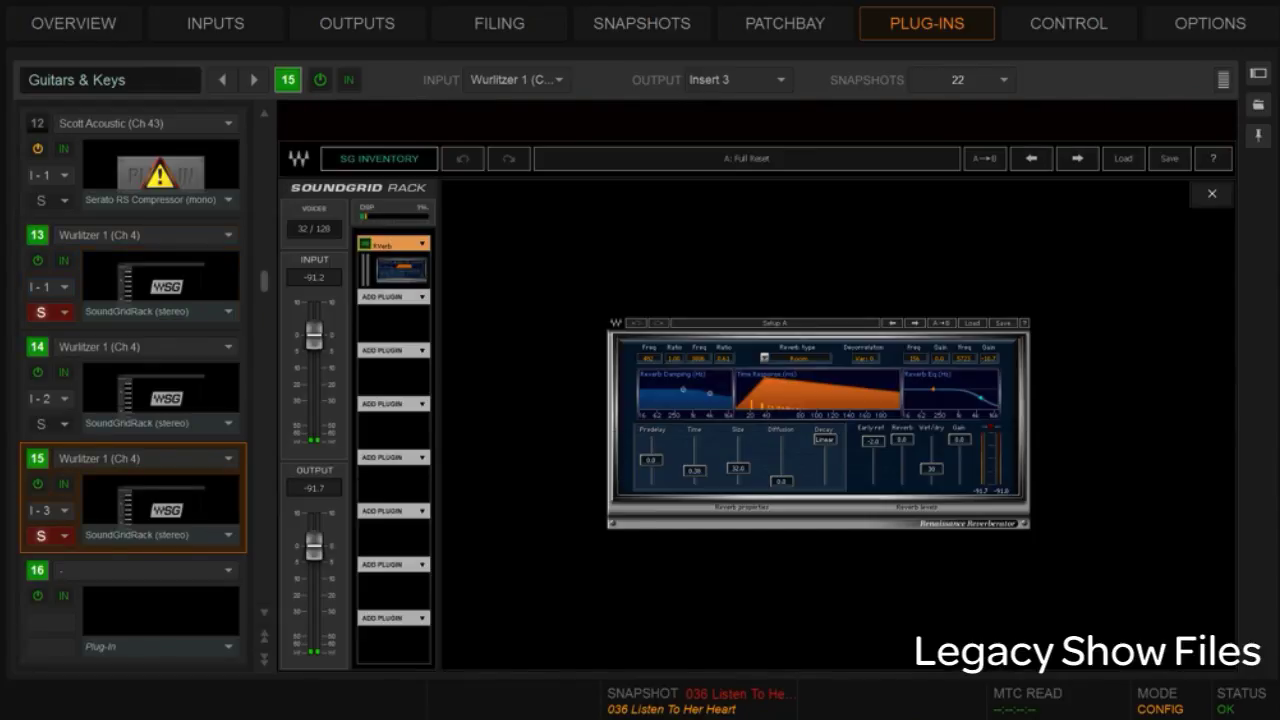
right_click(397, 273)
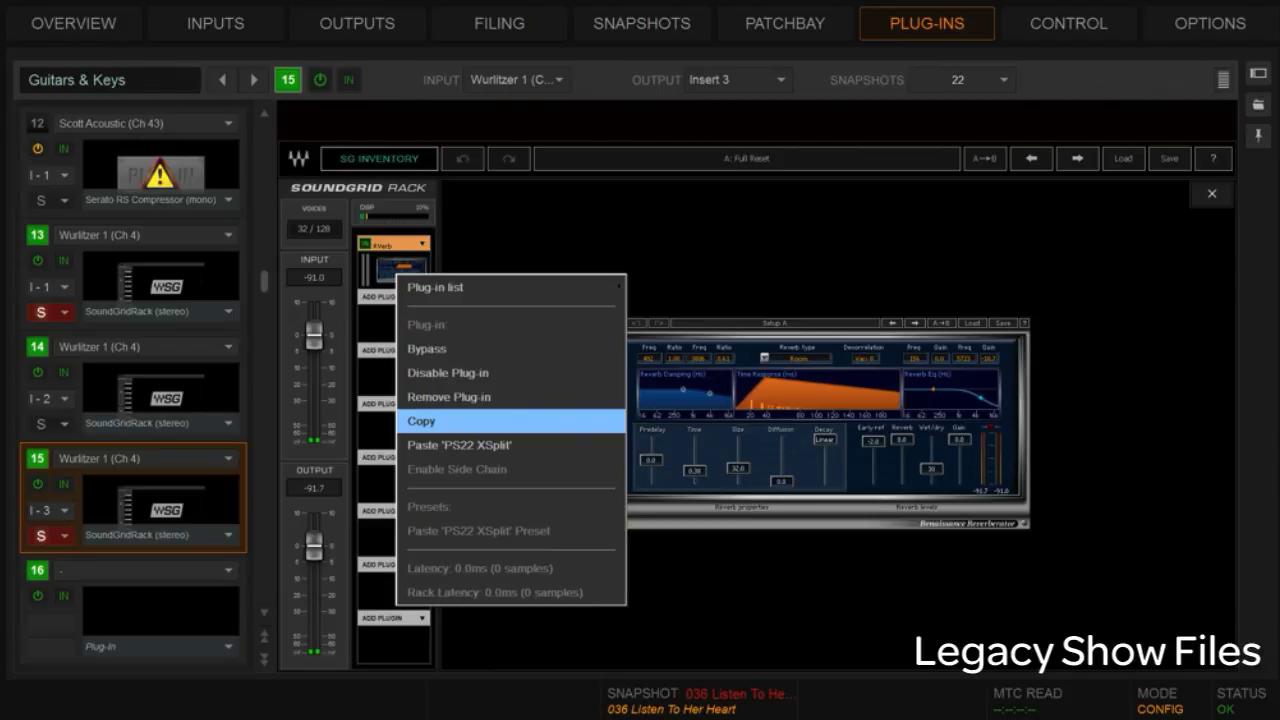
left_click(421, 421)
left_click(160, 285)
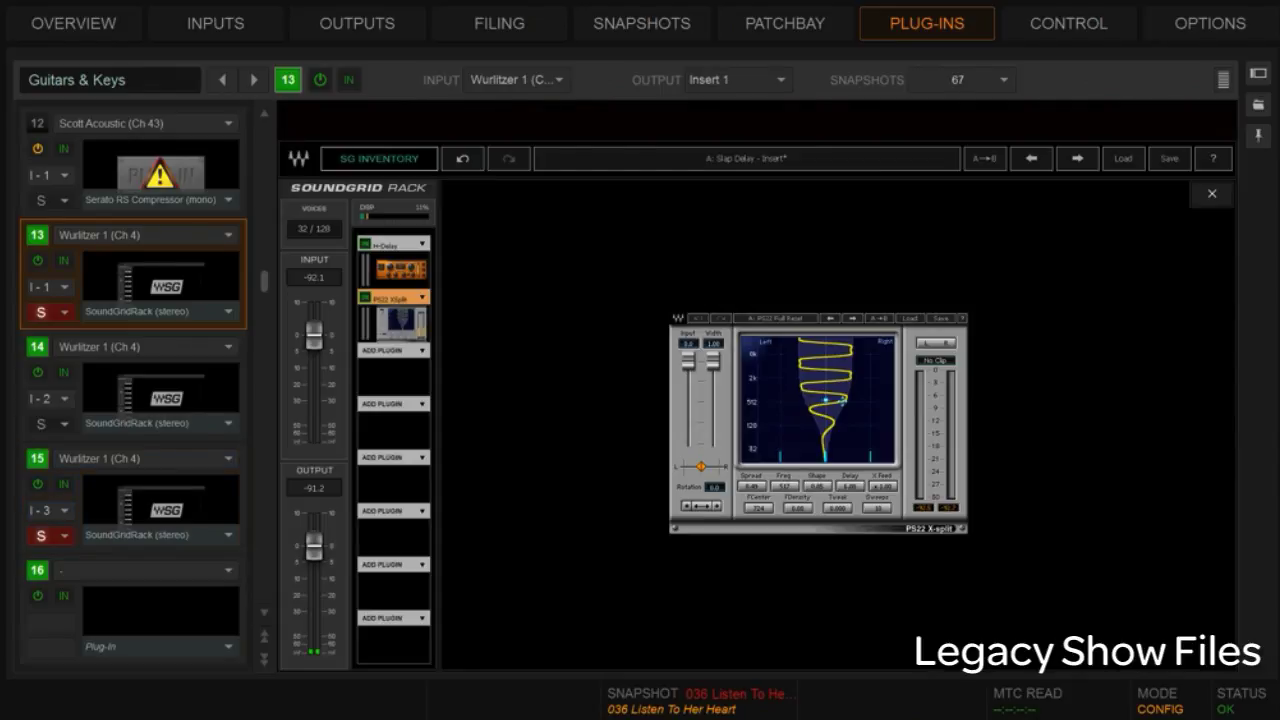
right_click(411, 351)
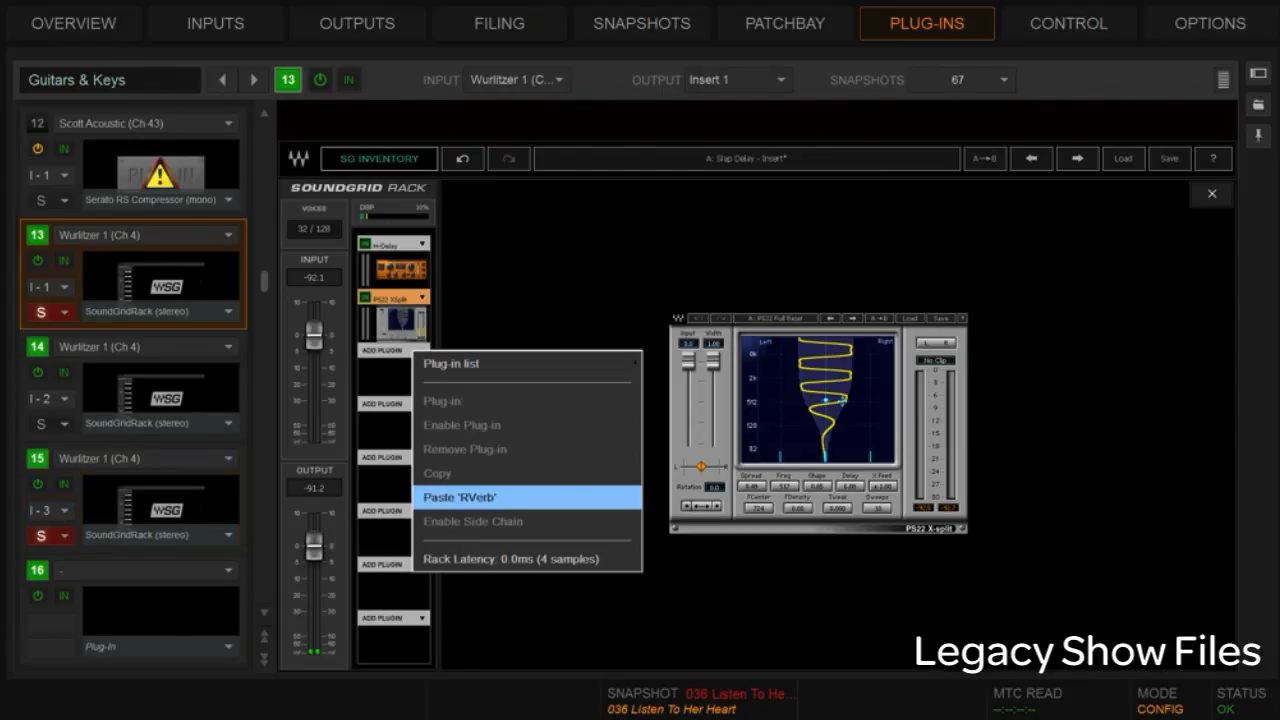
left_click(460, 497)
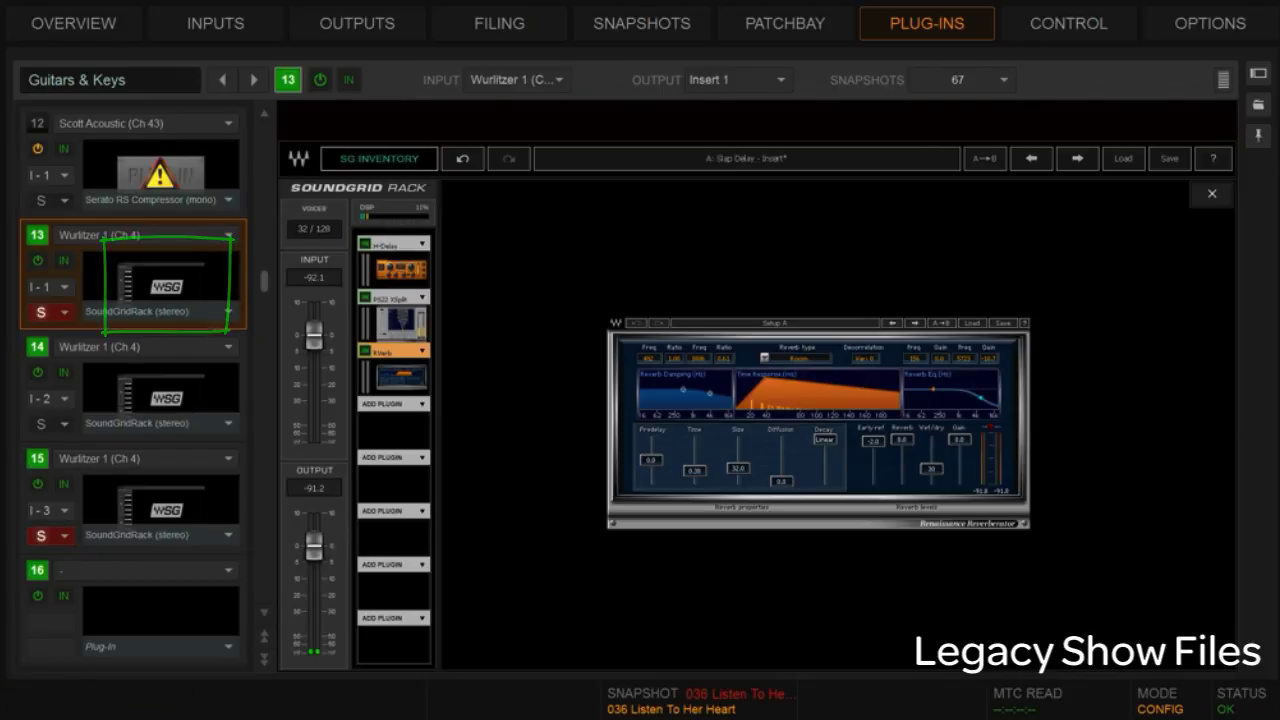
- Select every snapshot in the show's snapshot list, from 001 System Tune through 118 Group Delay Out
key("F5")
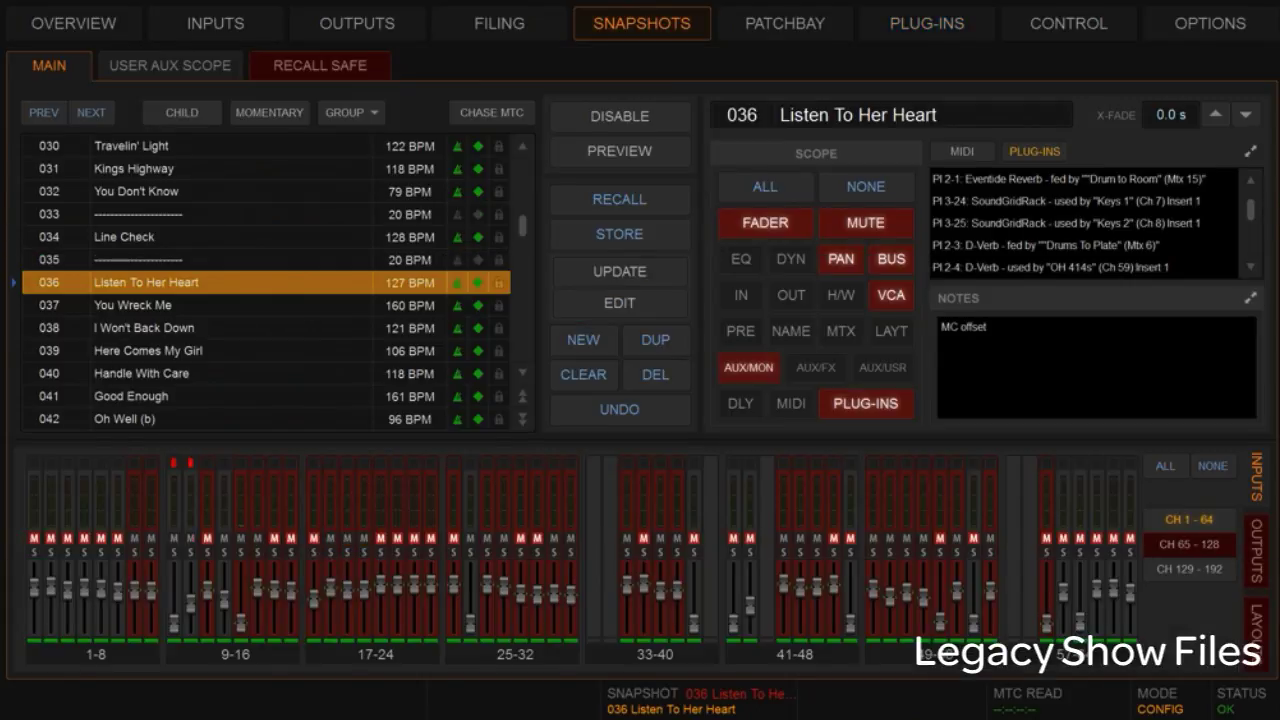
scroll(266, 282, "up", 12)
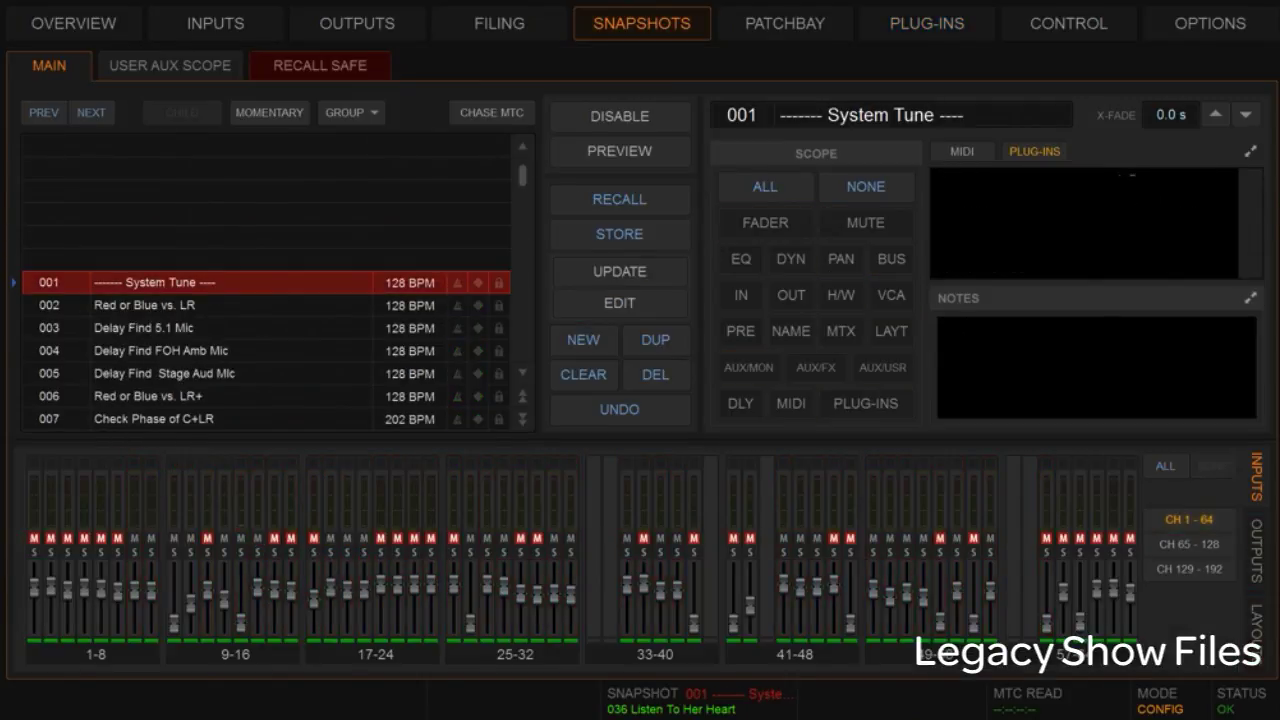
key("End")
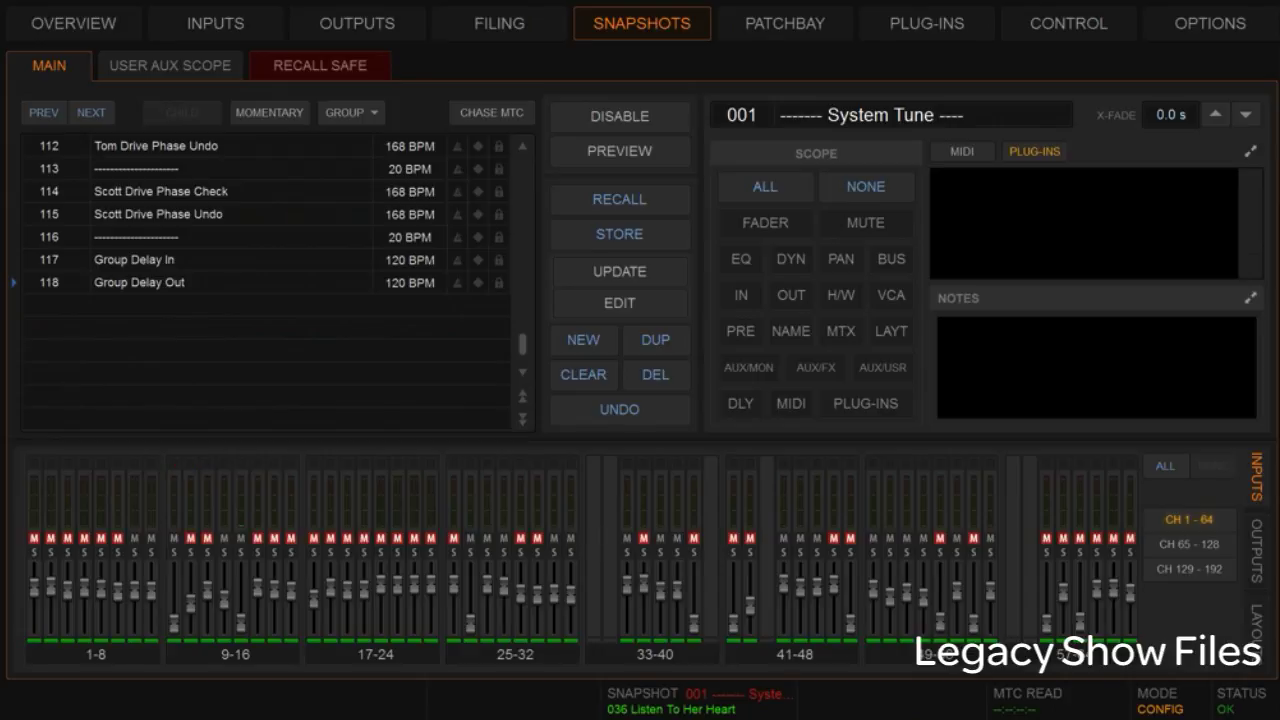
key("ctrl+a")
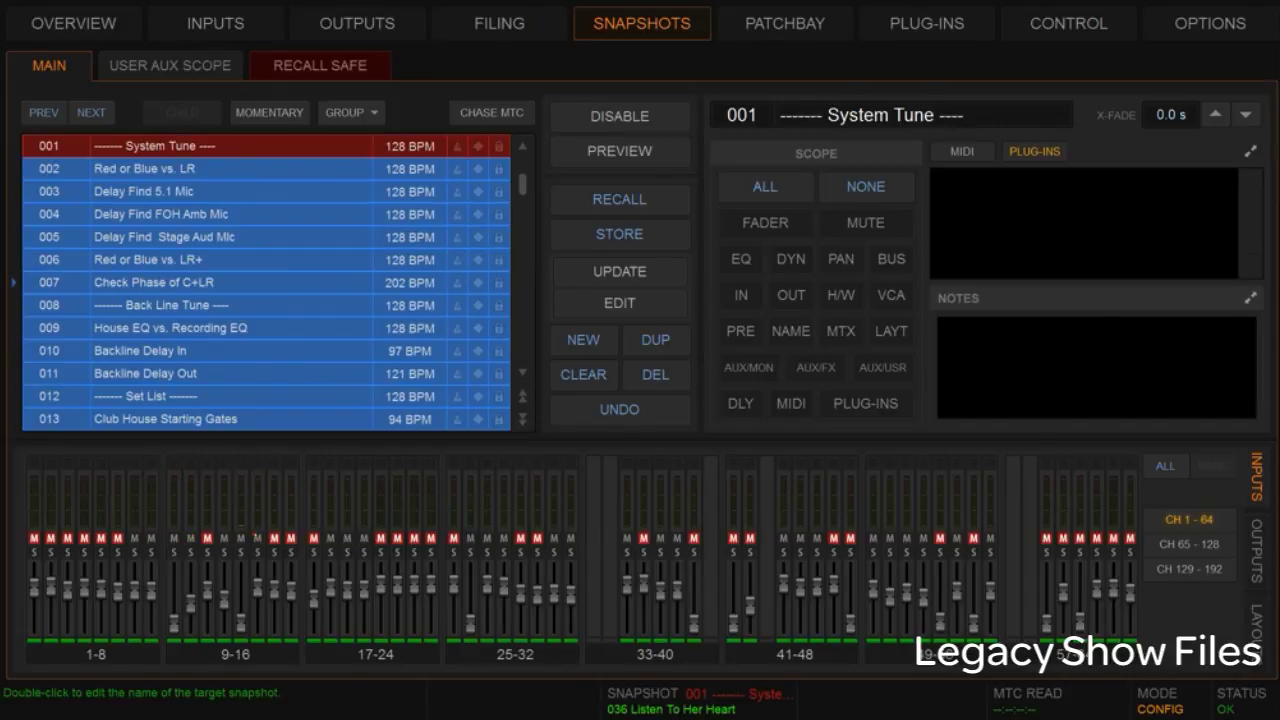
- Add the slot 13 SoundGrid rack to all selected snapshots and update its stored settings in them
left_click(926, 23)
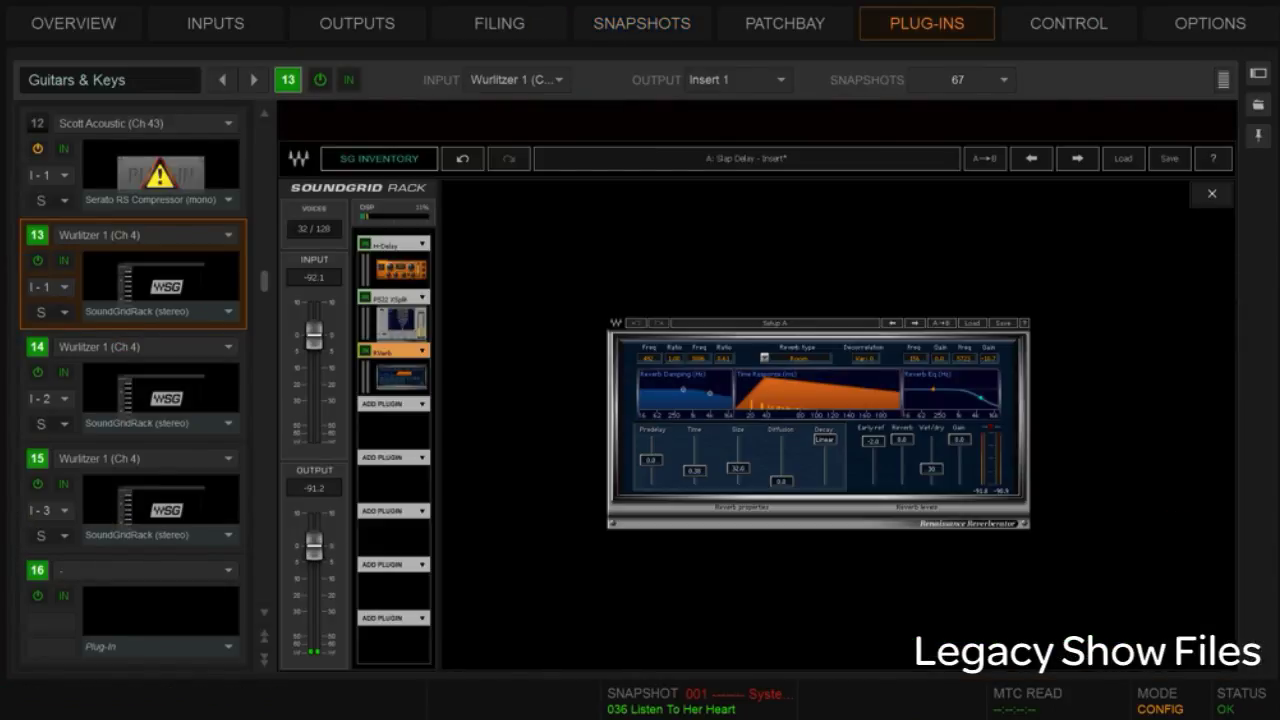
left_click(52, 312)
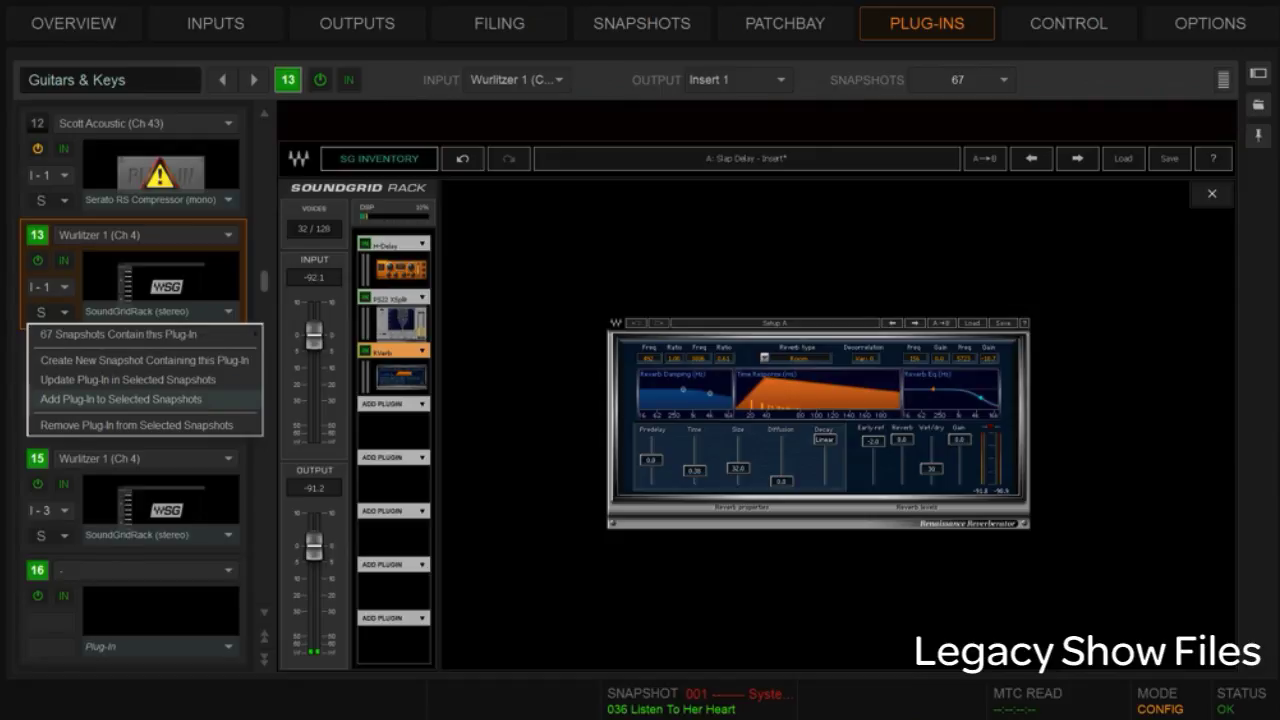
left_click(120, 399)
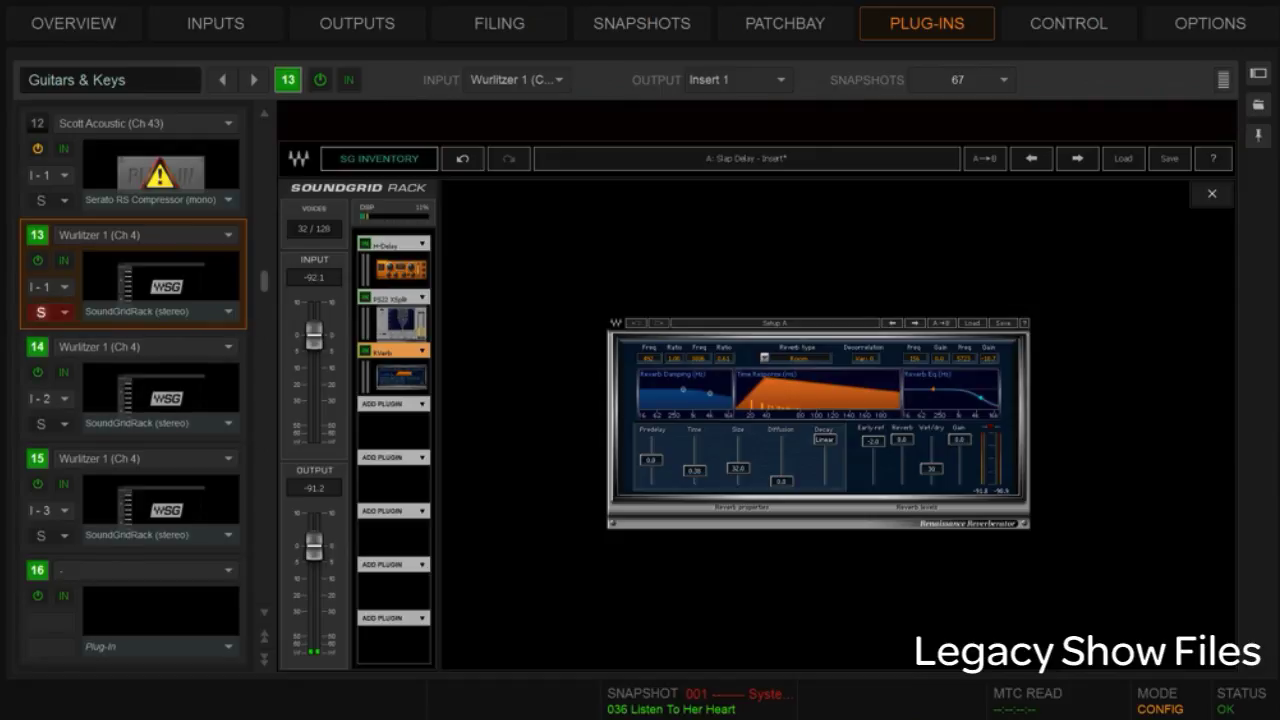
left_click(228, 311)
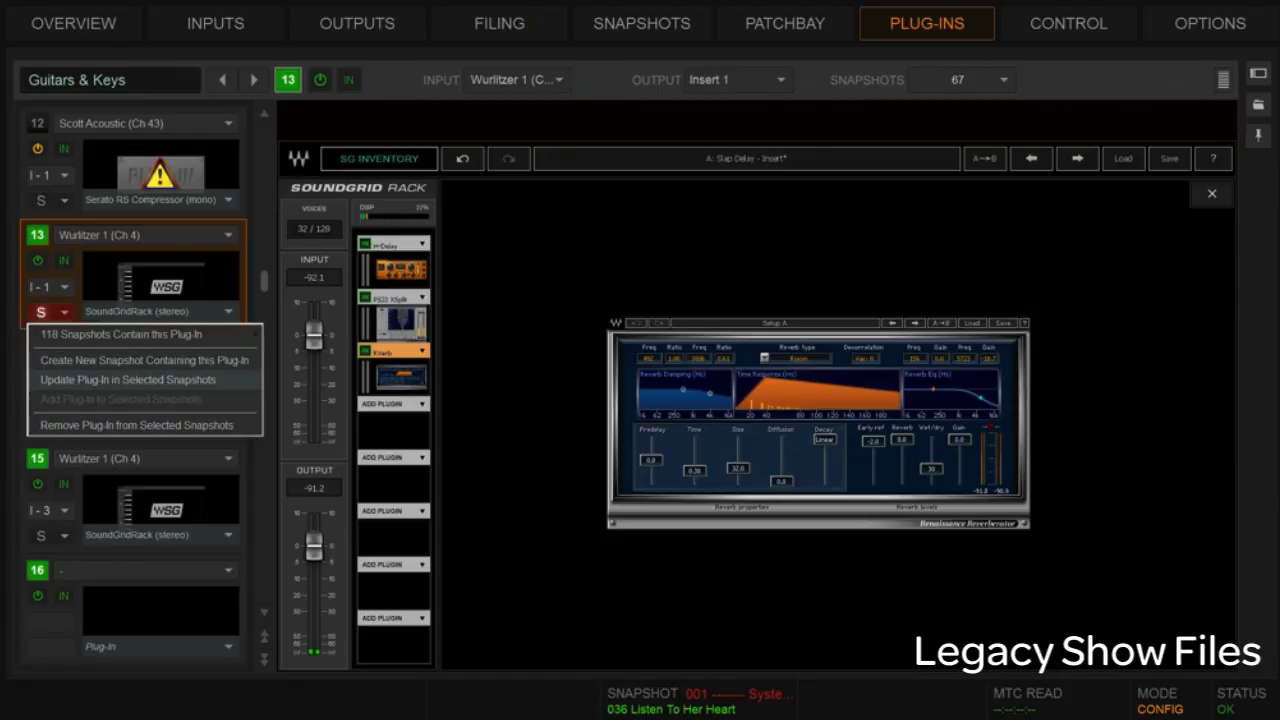
left_click(128, 379)
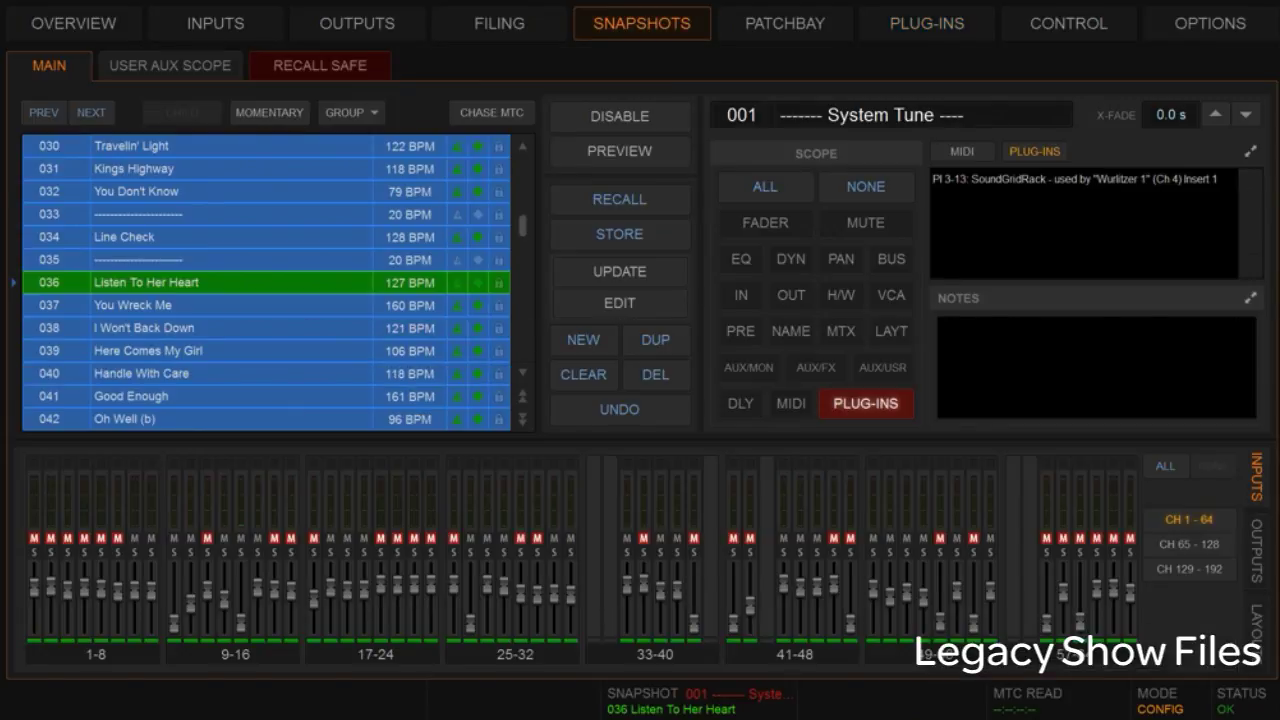
- Review the snapshot list, then recall snapshot 037 You Wreck Me and return to the slot 13 rack
scroll(266, 282, "up", 10)
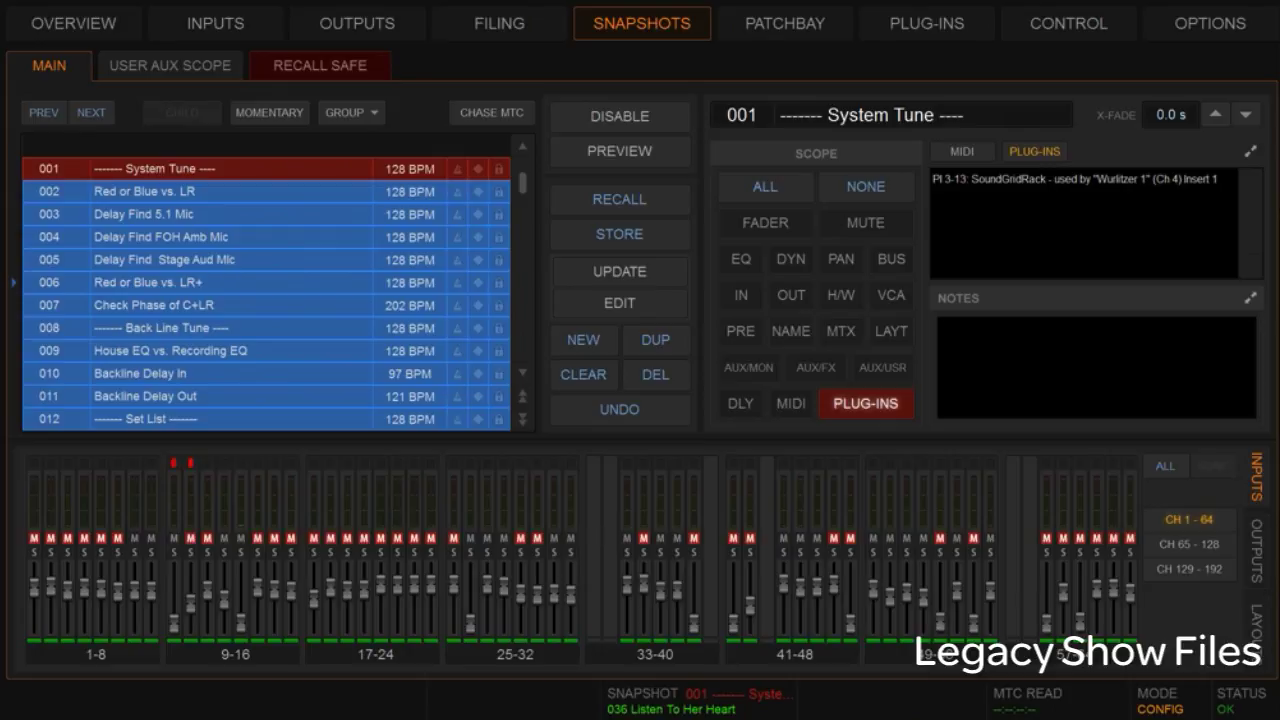
scroll(266, 282, "down", 4)
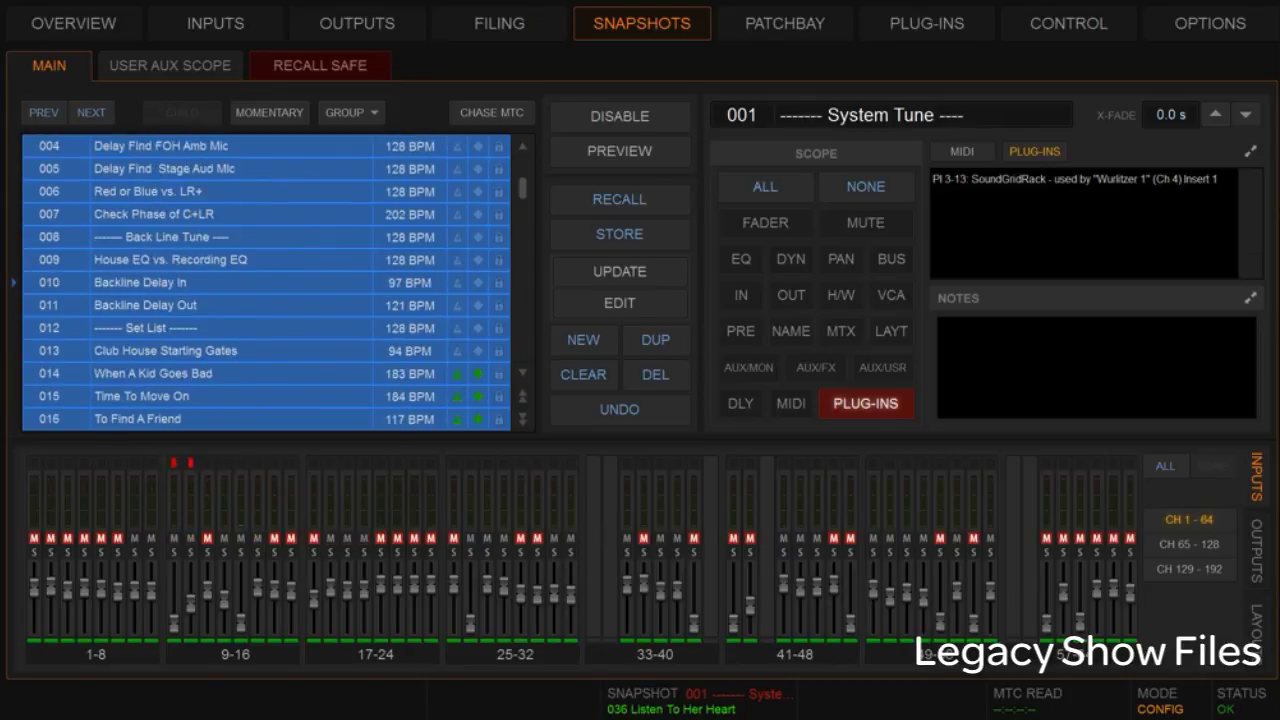
scroll(266, 282, "down", 5)
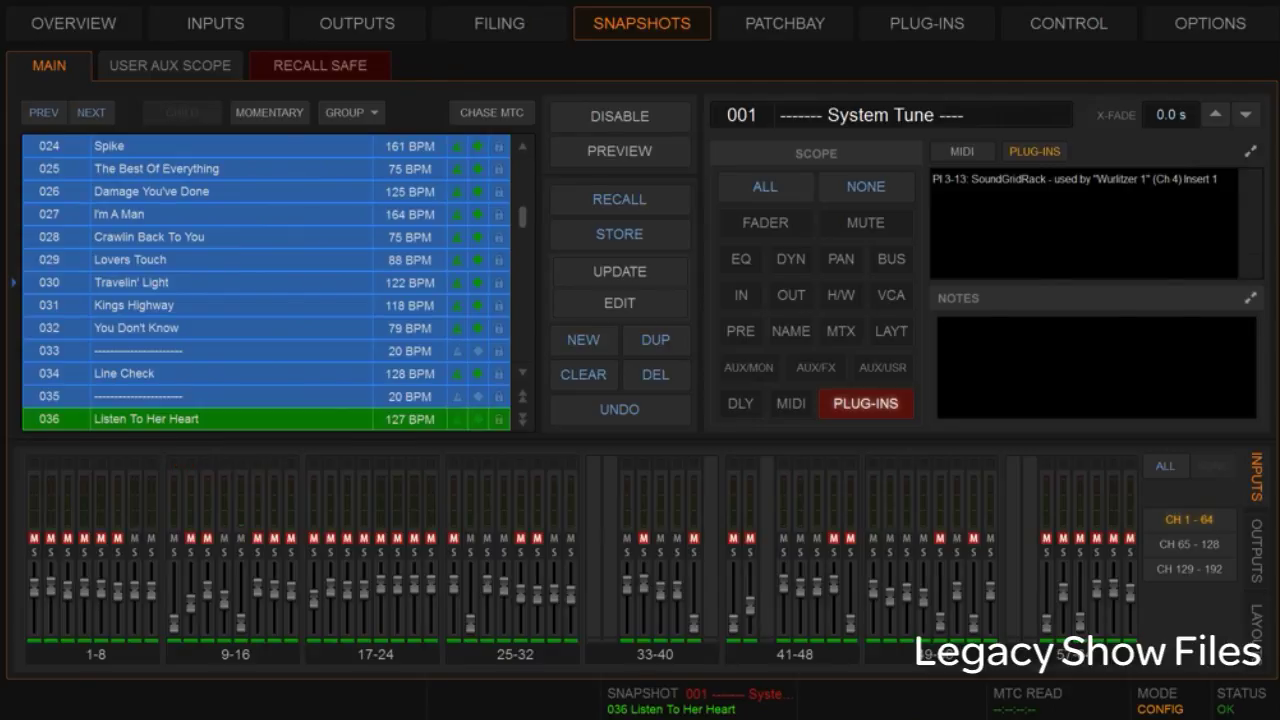
left_click(266, 419)
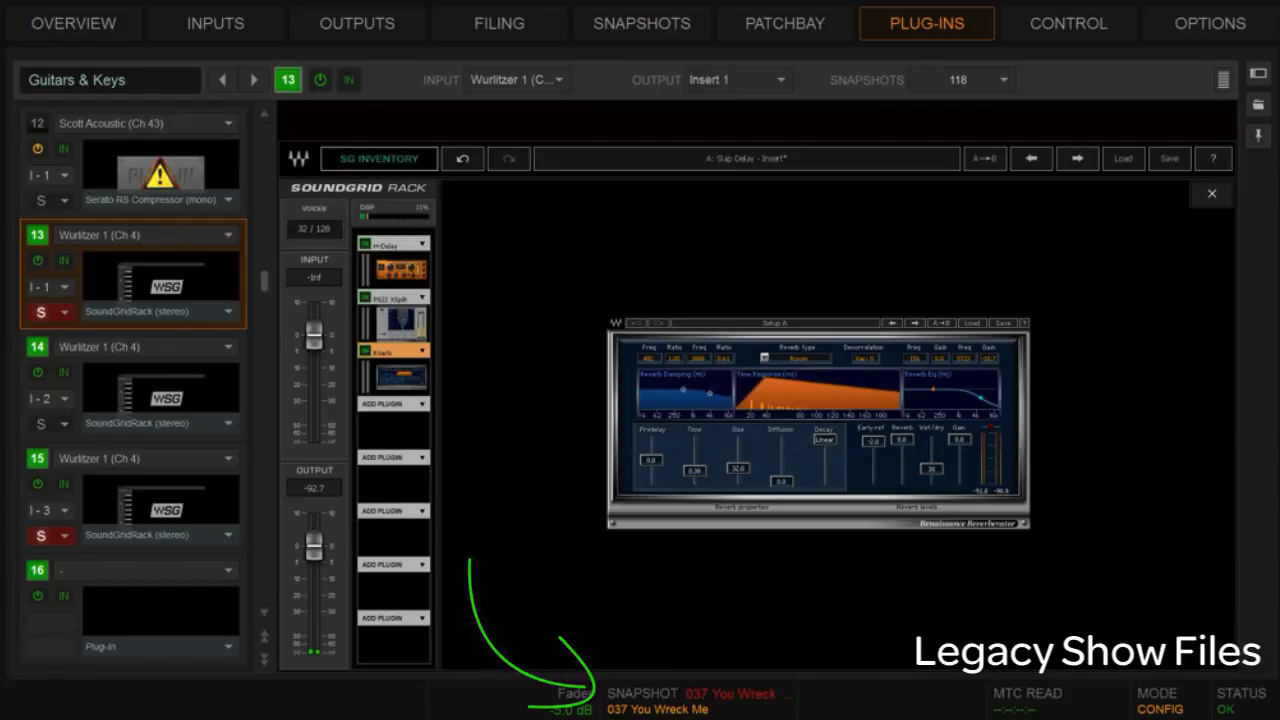
- Copy RVerb from the slot 15 rack and paste its preset onto the RVerb in the slot 13 rack
left_click(160, 500)
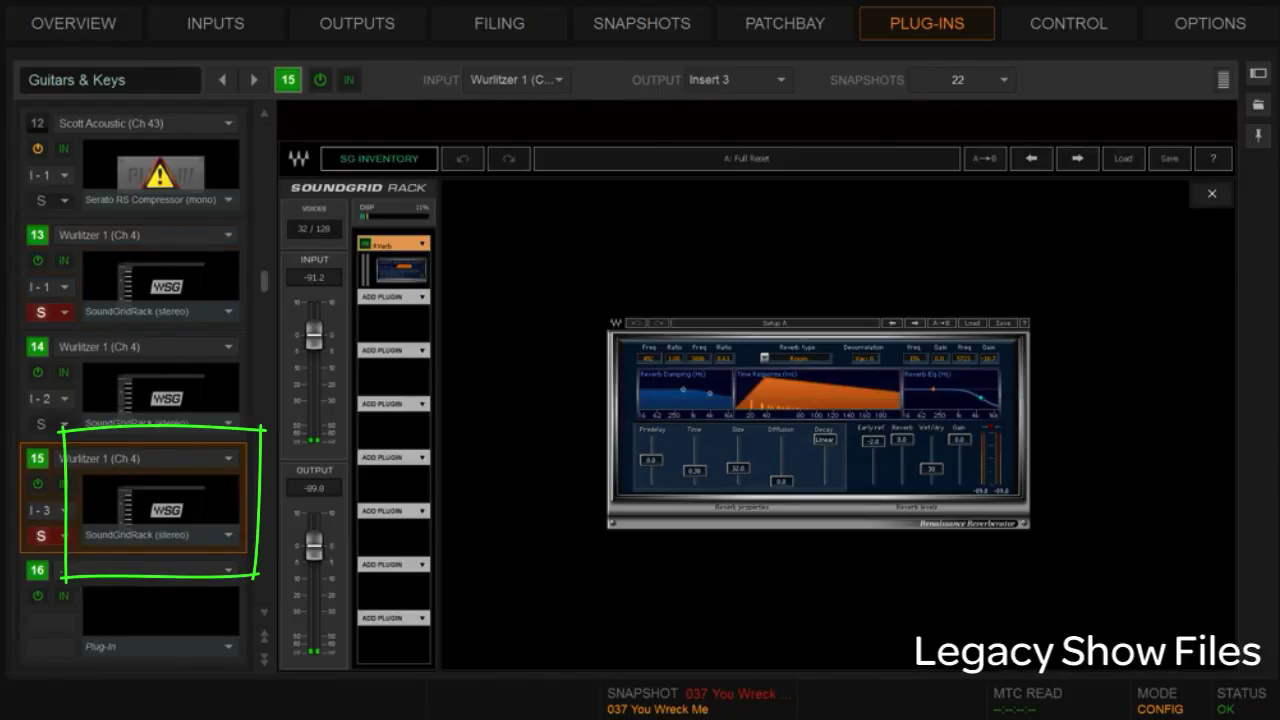
right_click(416, 281)
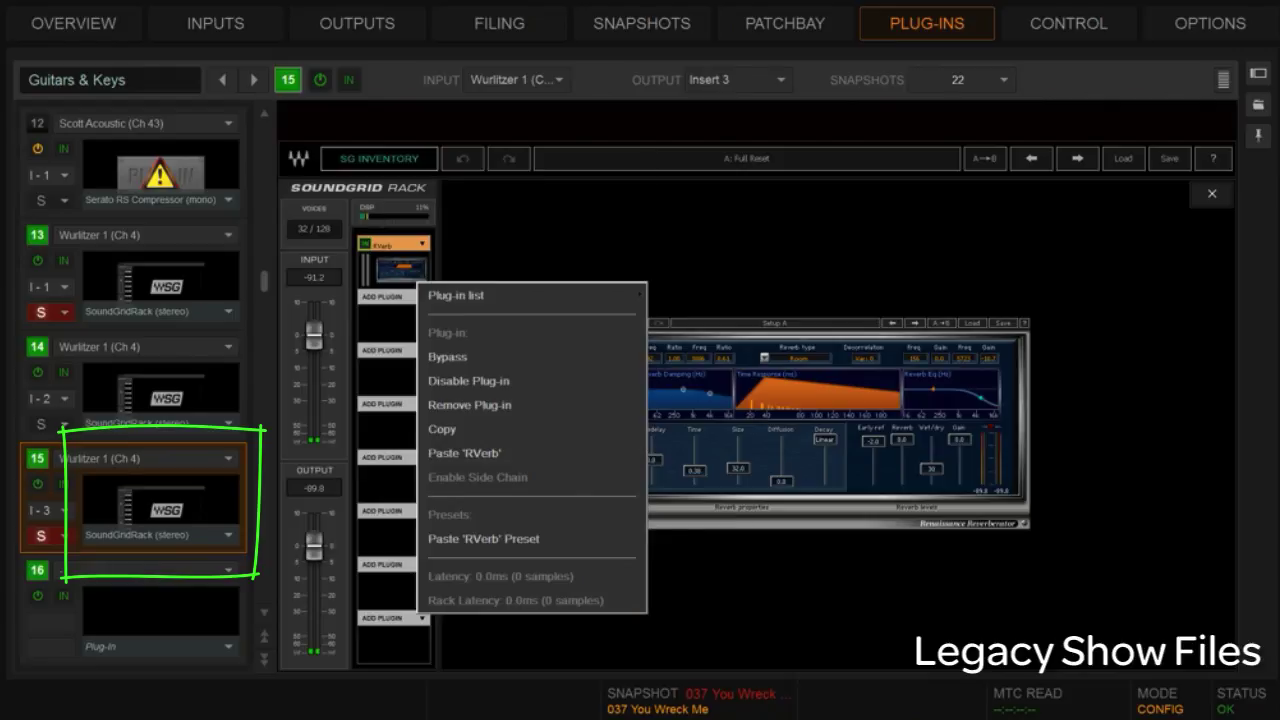
left_click(442, 429)
left_click(160, 280)
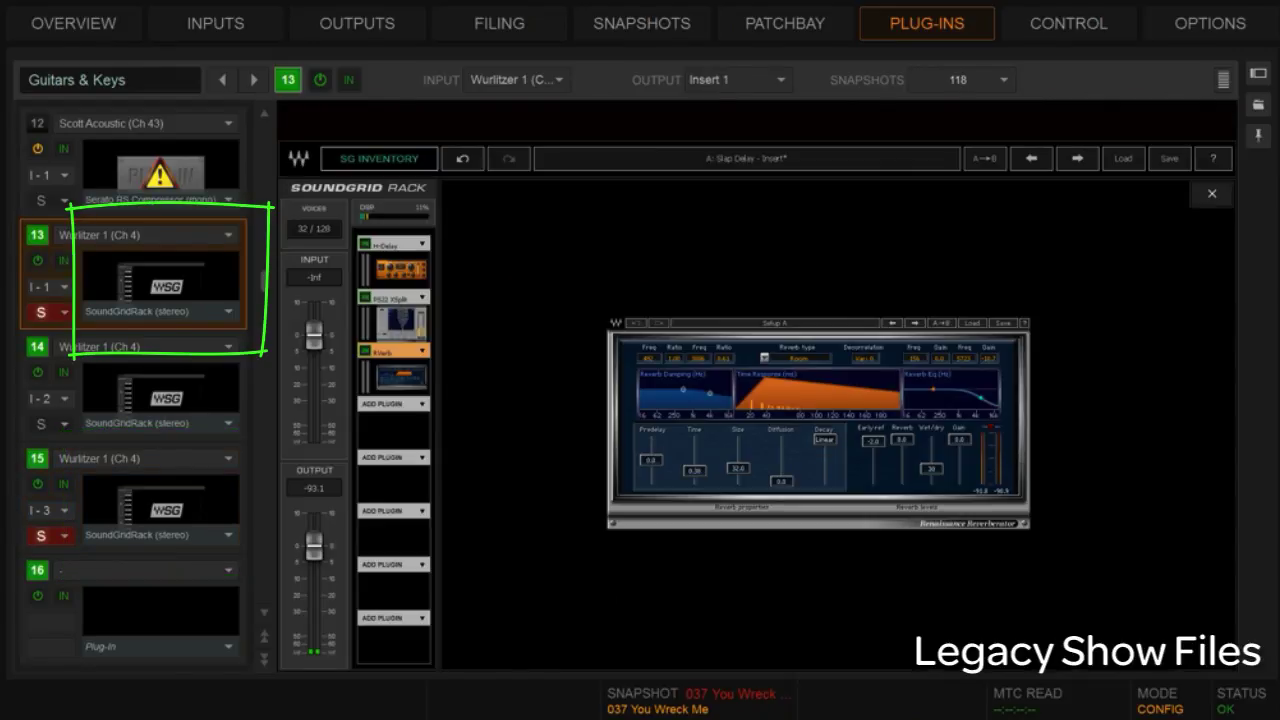
right_click(397, 382)
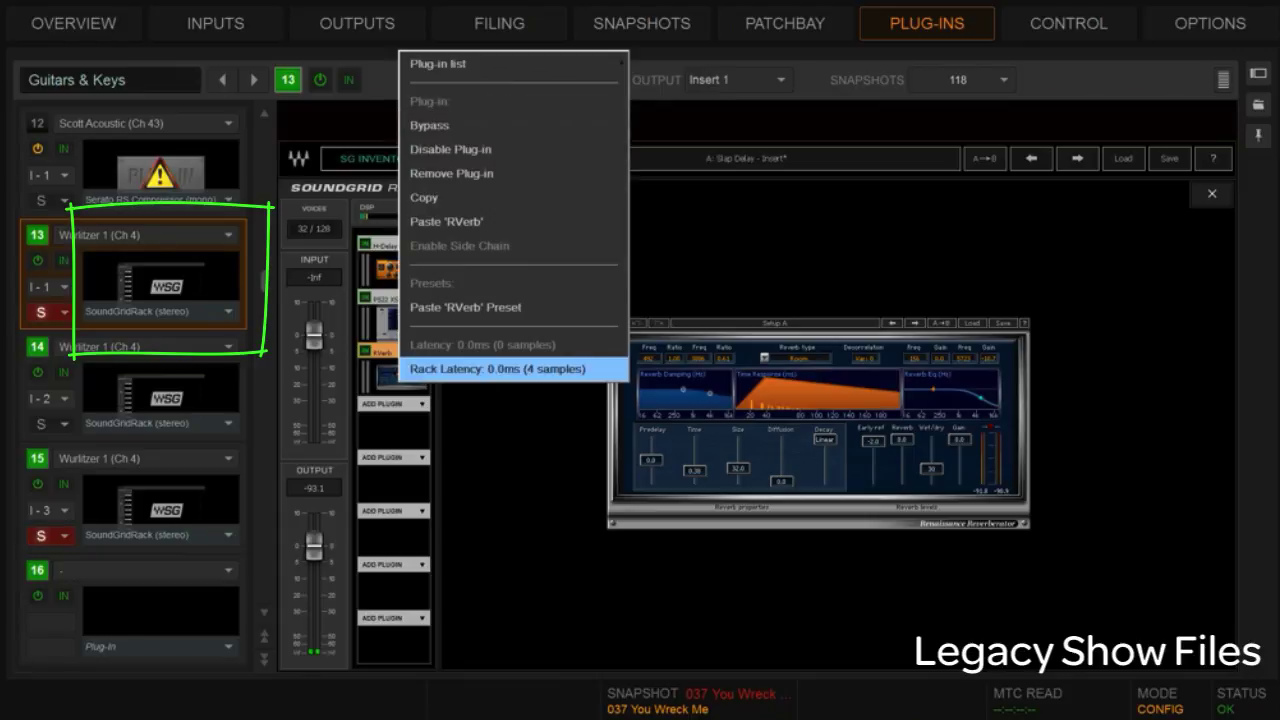
left_click(442, 307)
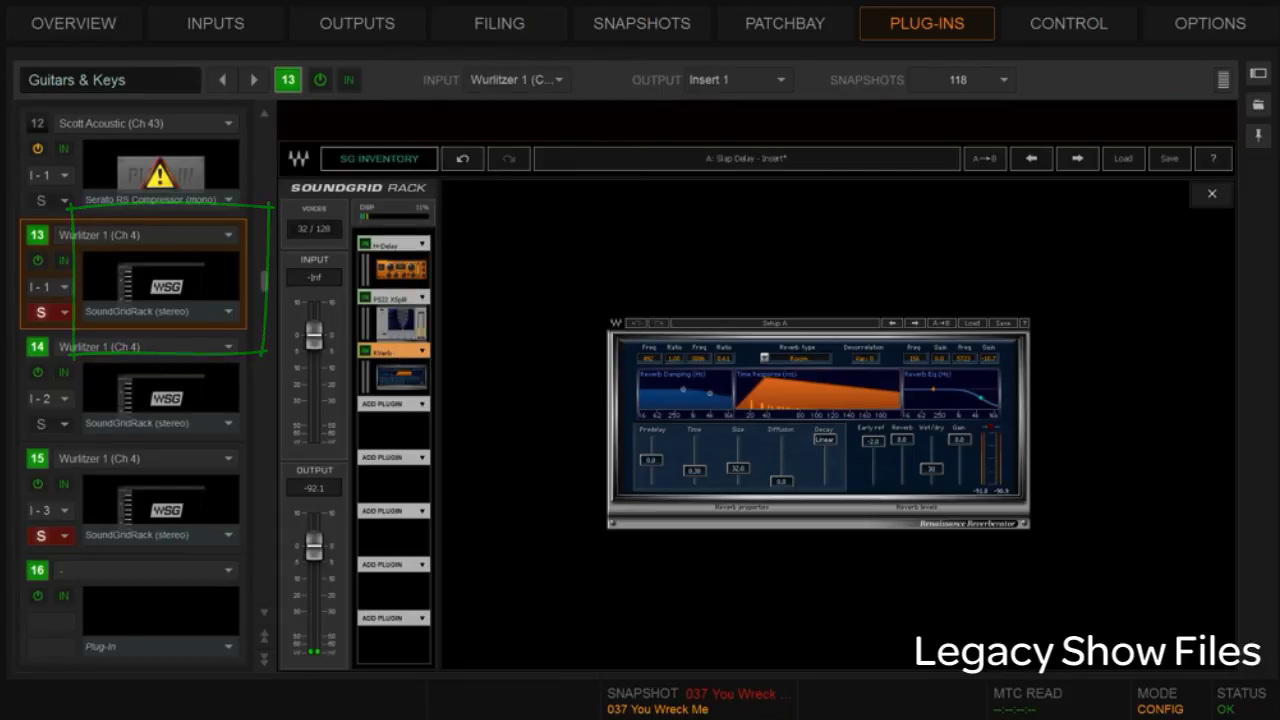